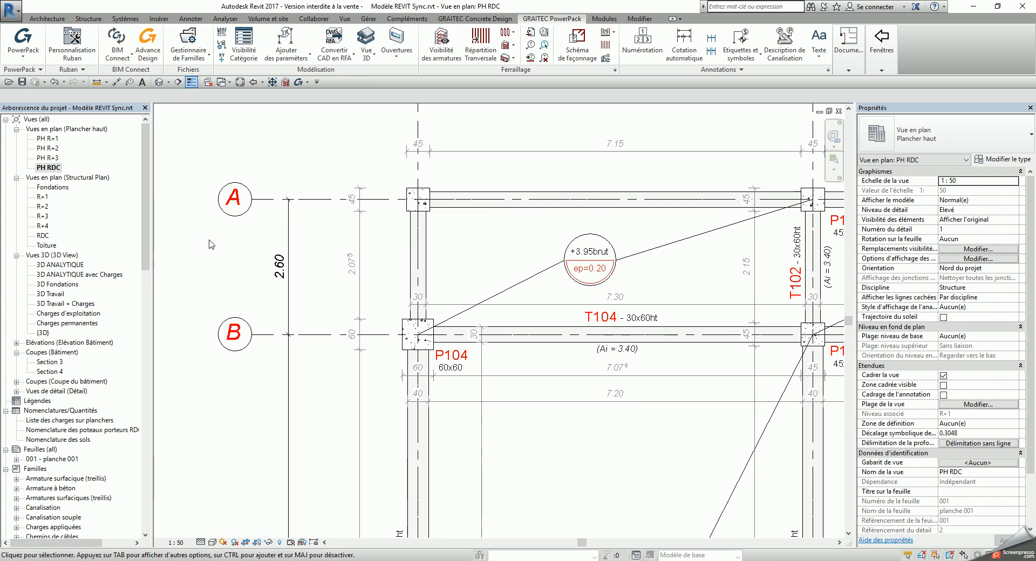
Step: Examine the PH RDC floor plan around grid lines A and B, including its beam, column and slab annotations
{"action": "middle_click_drag", "start_coordinate": [211, 246], "coordinate": [204, 284]}
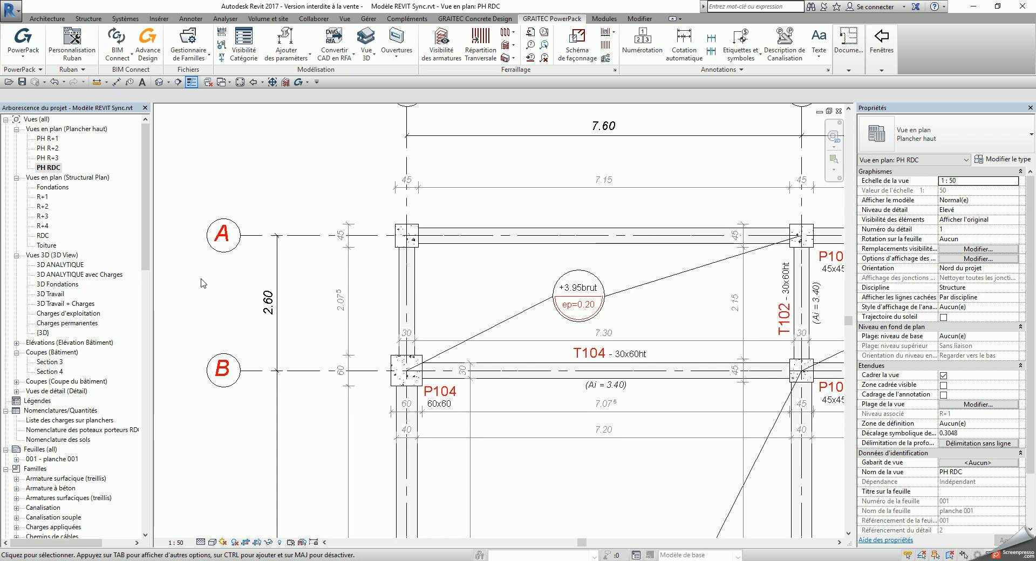
{"action": "middle_click_drag", "start_coordinate": [229, 284], "coordinate": [238, 267]}
{"action": "left_click", "coordinate": [48, 169]}
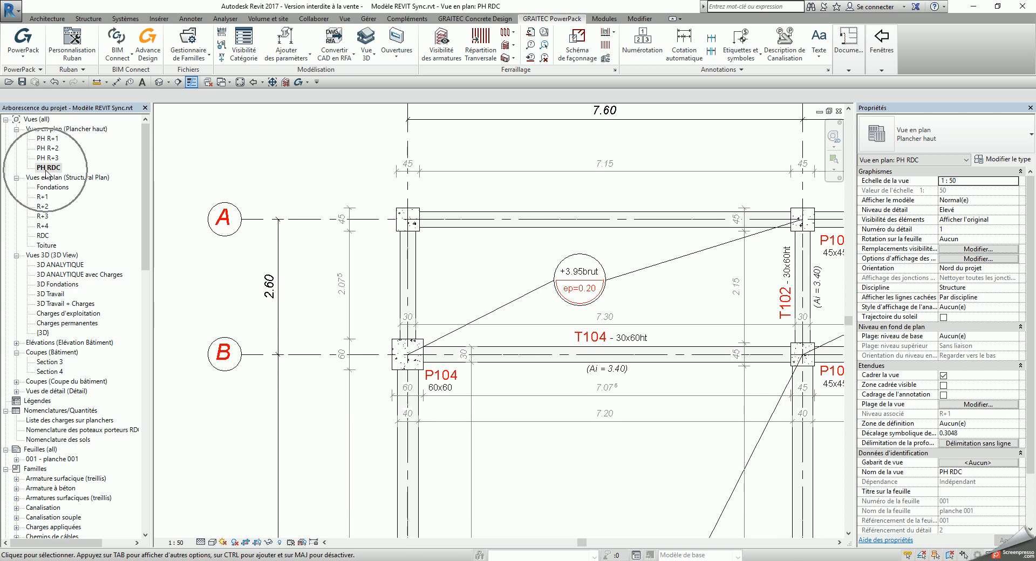
{"action": "left_click", "coordinate": [48, 169]}
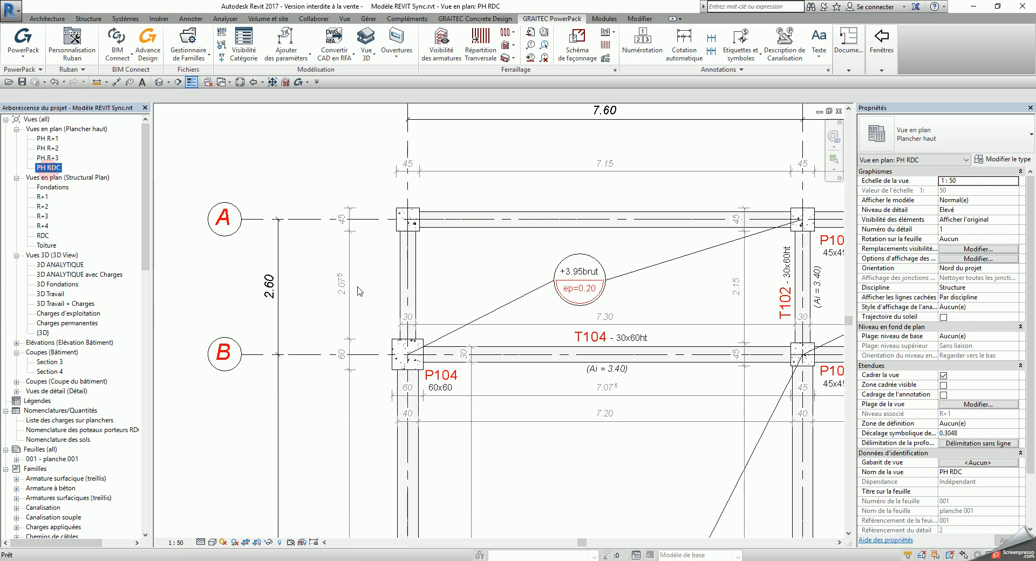
{"action": "scroll", "coordinate": [544, 359], "scroll_direction": "down", "scroll_amount": 1}
{"action": "middle_click_drag", "start_coordinate": [577, 354], "coordinate": [523, 307]}
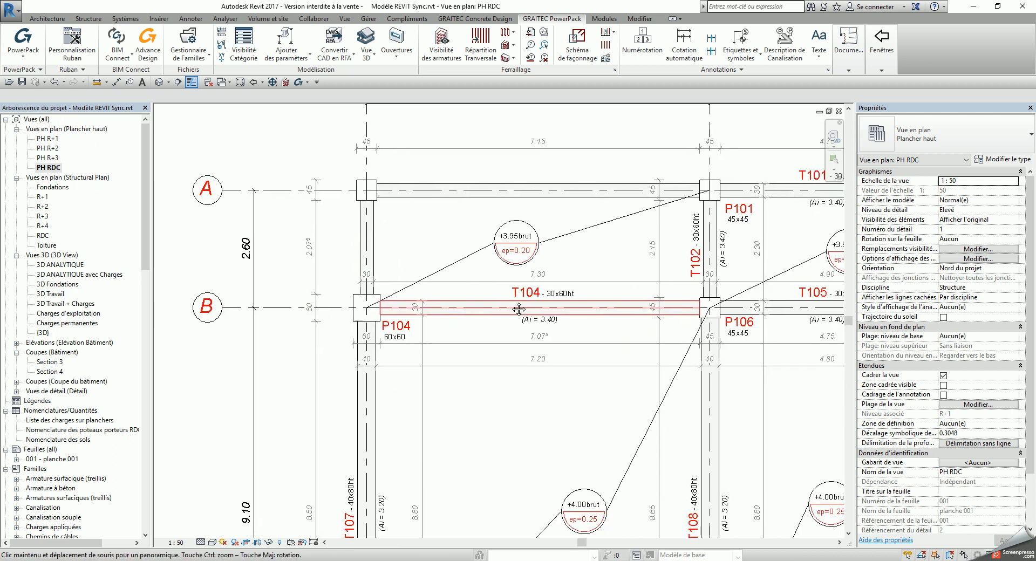
Step: Inspect the building structure in the 3D Travail view and its analytical model in the 3D ANALYTIQUE view
{"action": "double_click", "coordinate": [51, 294]}
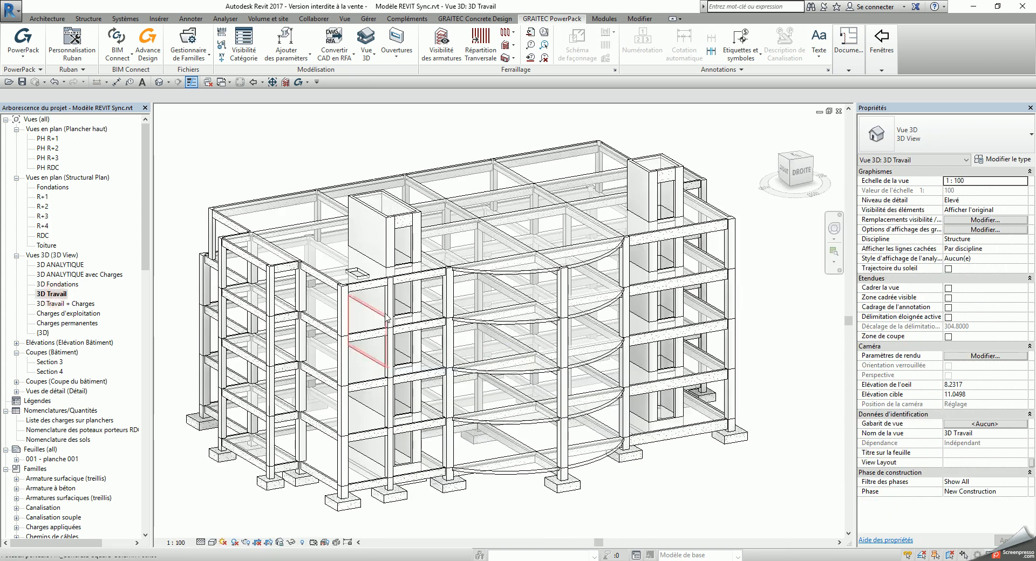
{"action": "middle_click_drag", "start_coordinate": [625, 362], "coordinate": [696, 376], "text": "shift"}
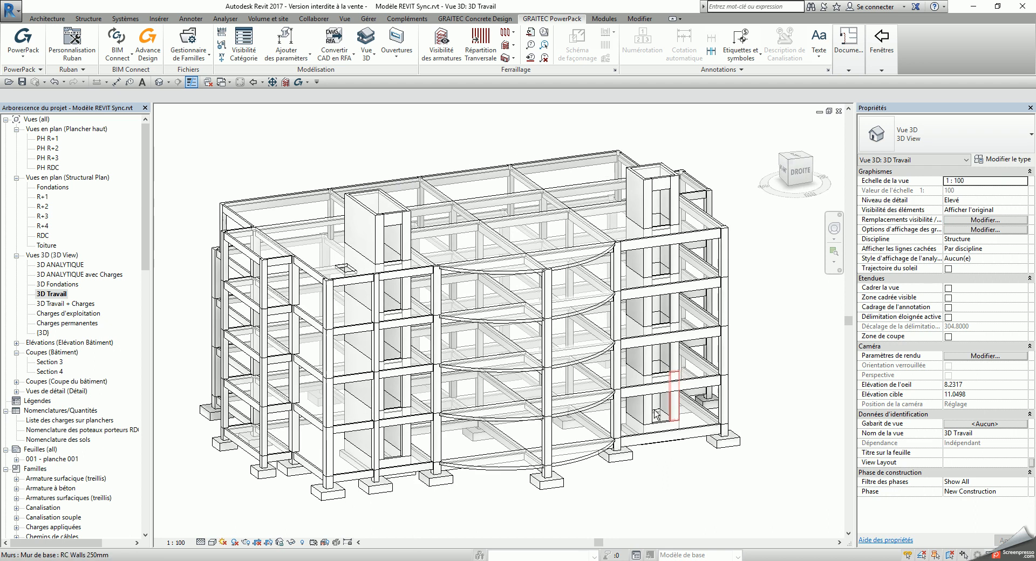
{"action": "double_click", "coordinate": [62, 265]}
{"action": "middle_click_drag", "start_coordinate": [641, 433], "coordinate": [629, 363]}
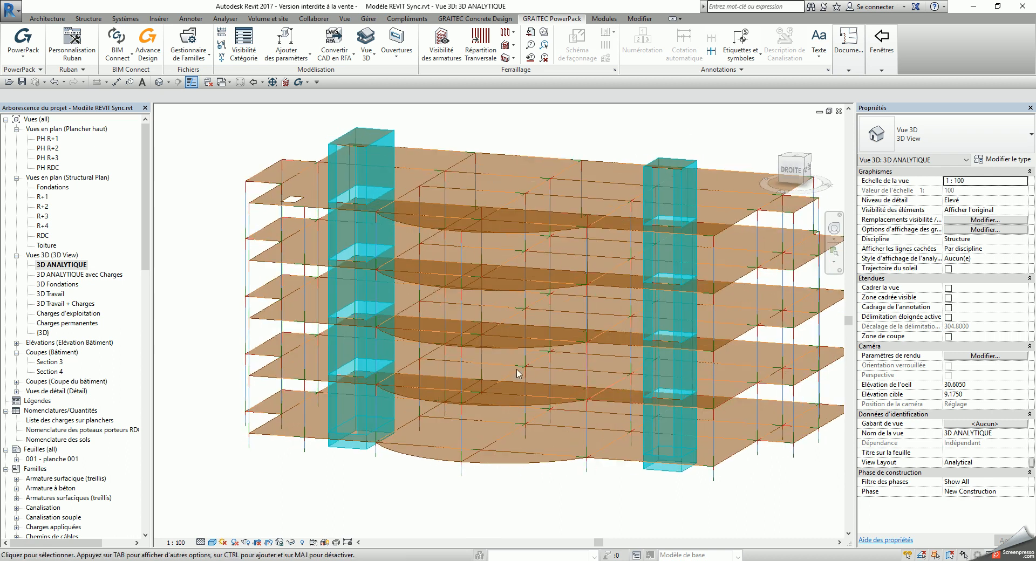
Step: In the 3D ANALYTIQUE avec Charges view, set the load case of the middle floor's right-end upper area load to G (1)
{"action": "double_click", "coordinate": [86, 275]}
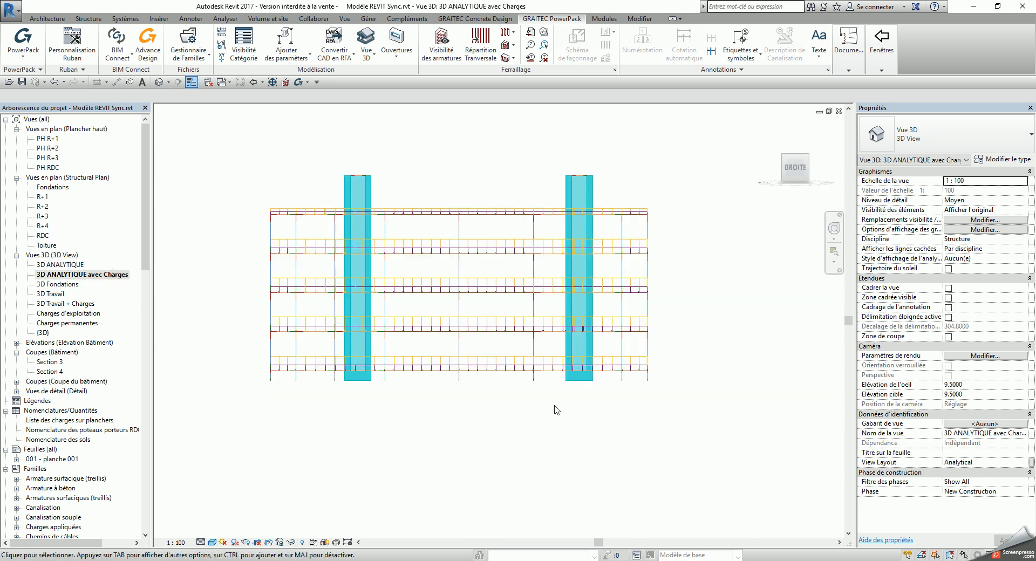
{"action": "scroll", "coordinate": [668, 278], "scroll_direction": "up", "scroll_amount": 4}
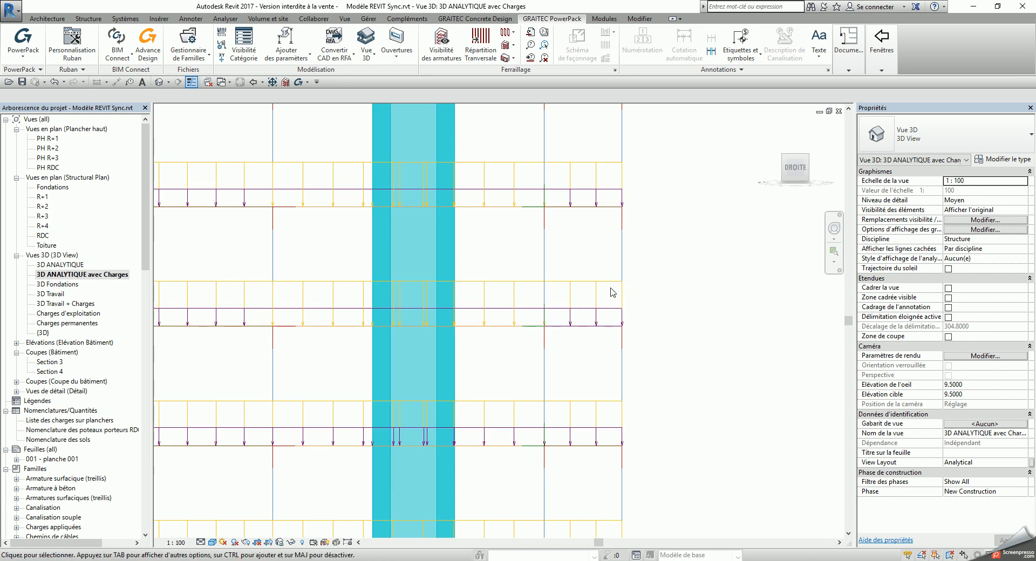
{"action": "left_click", "coordinate": [611, 282]}
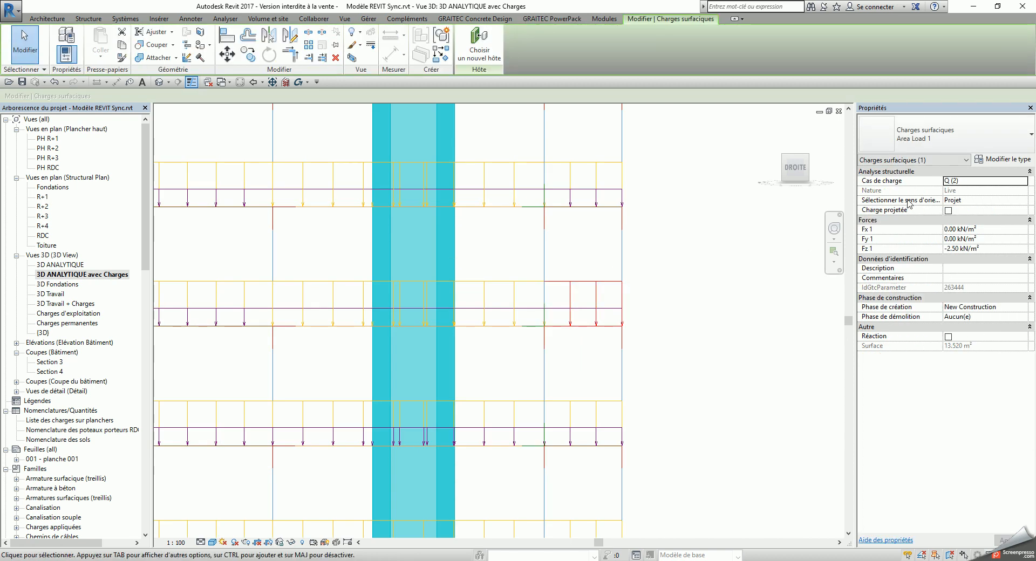
{"action": "left_click", "coordinate": [1007, 182]}
{"action": "left_click", "coordinate": [1022, 181]}
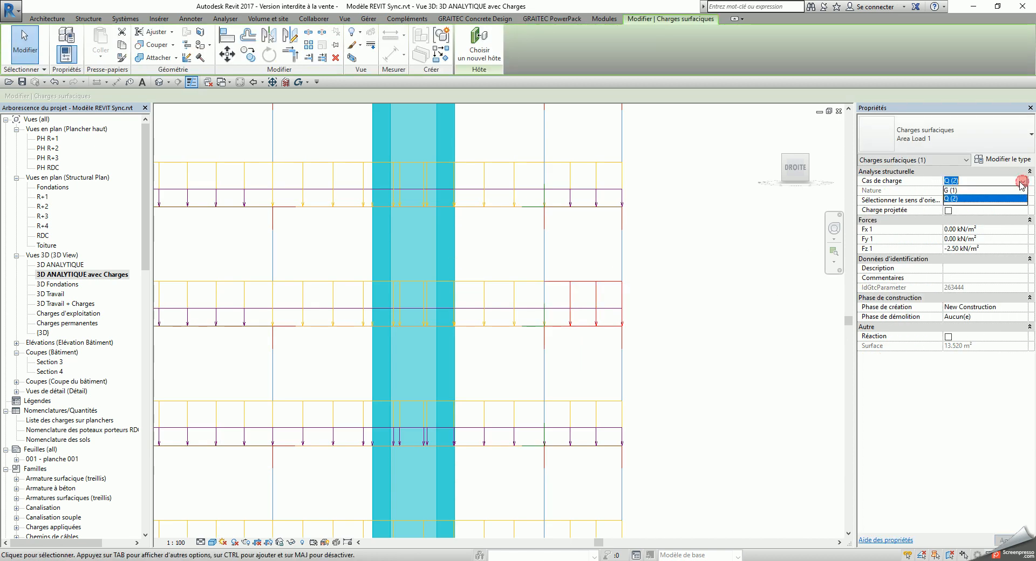
{"action": "left_click", "coordinate": [966, 198]}
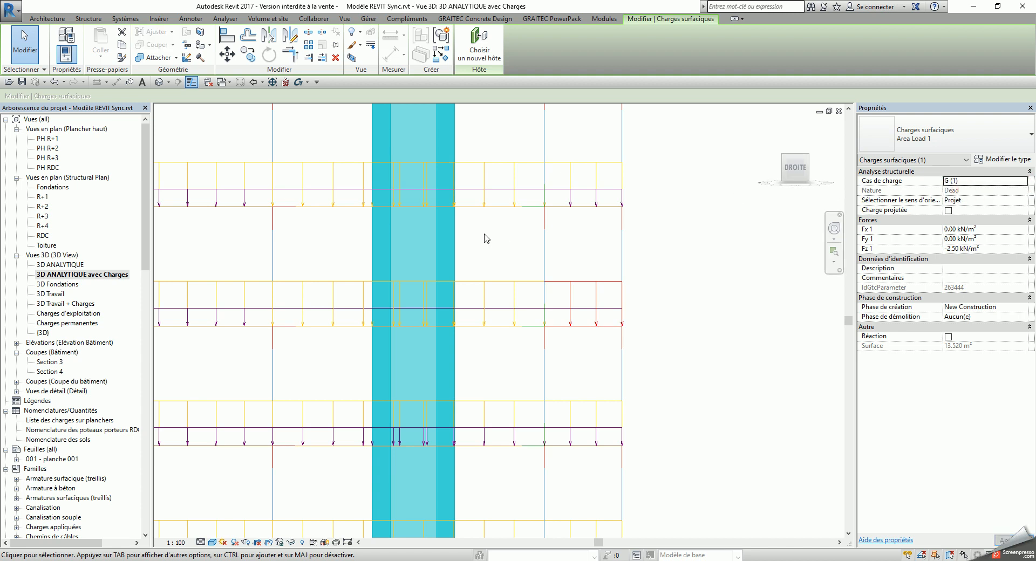
{"action": "key", "text": "Escape"}
{"action": "scroll", "coordinate": [458, 296], "scroll_direction": "down", "scroll_amount": 4}
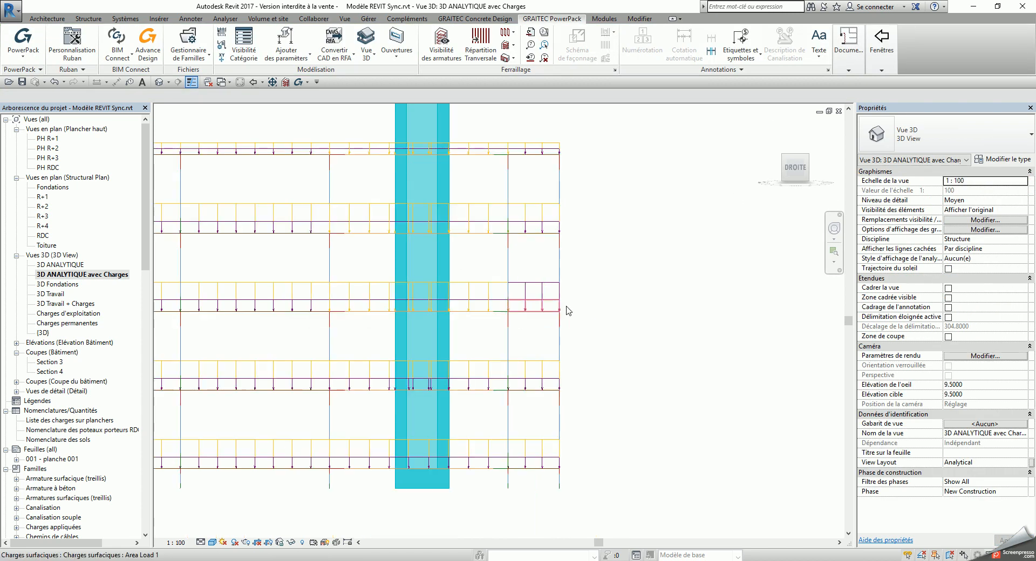
{"action": "middle_click_drag", "start_coordinate": [598, 318], "coordinate": [739, 326]}
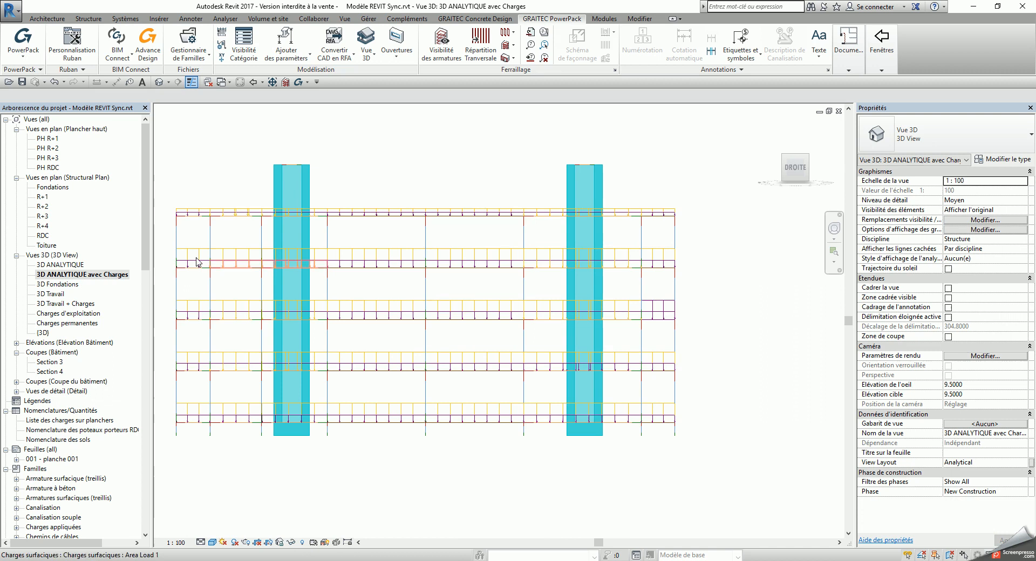
Step: Return to the 3D Travail view and open the concrete section mapping from the BIM Connect parameters
{"action": "double_click", "coordinate": [55, 295]}
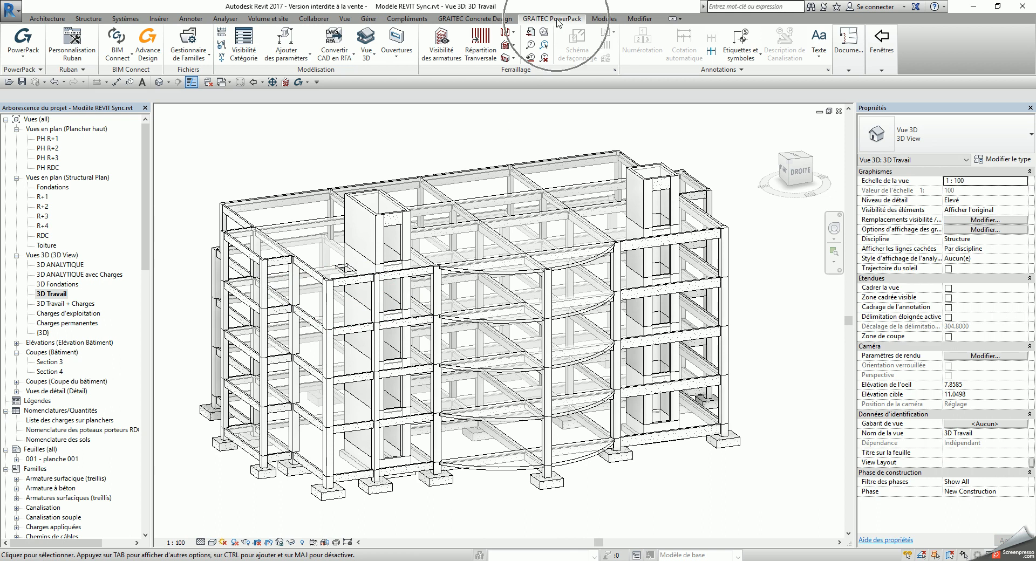
{"action": "left_click", "coordinate": [117, 45]}
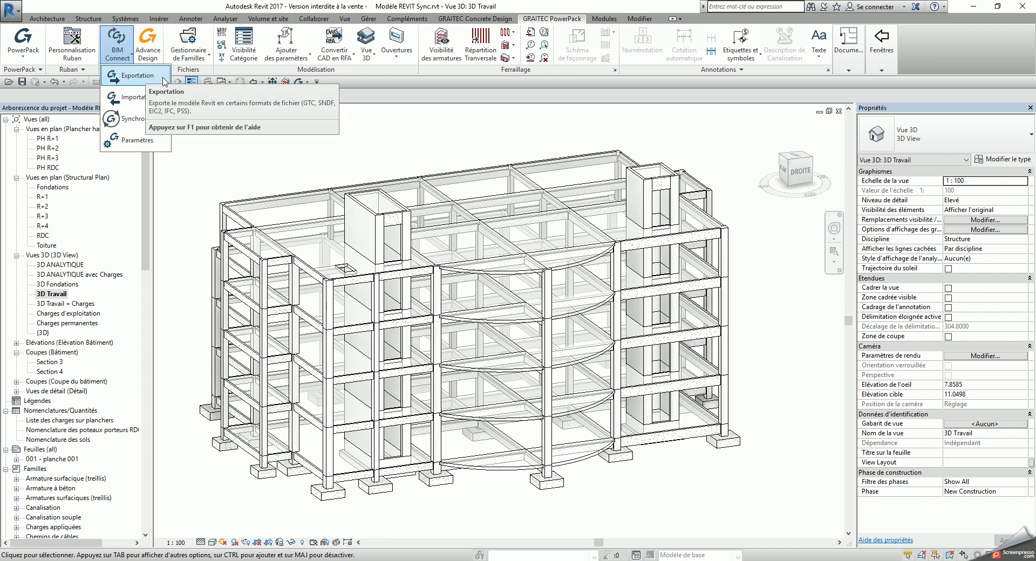
{"action": "left_click", "coordinate": [132, 140]}
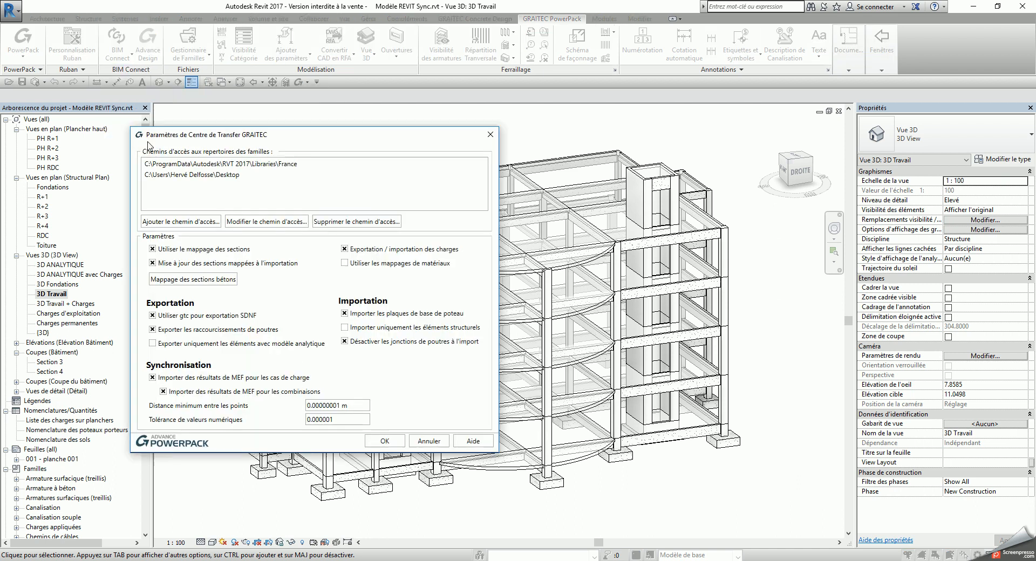
{"action": "left_click", "coordinate": [171, 279]}
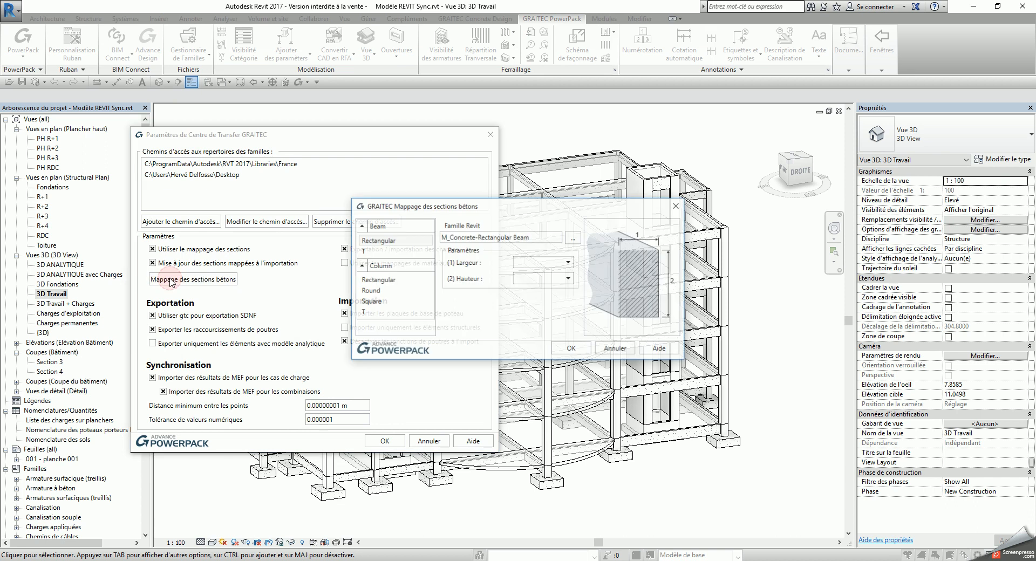
Step: Map the rectangular beam section to M_Concrete-Rectangular Beam.rfa, assigning width to b and height to h
{"action": "left_click", "coordinate": [402, 243]}
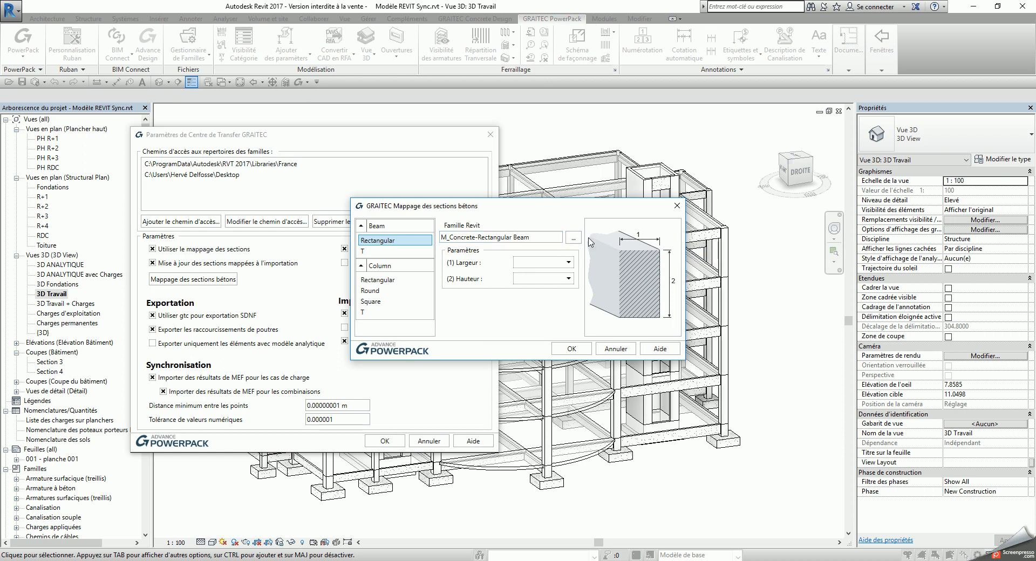
{"action": "left_click", "coordinate": [569, 263]}
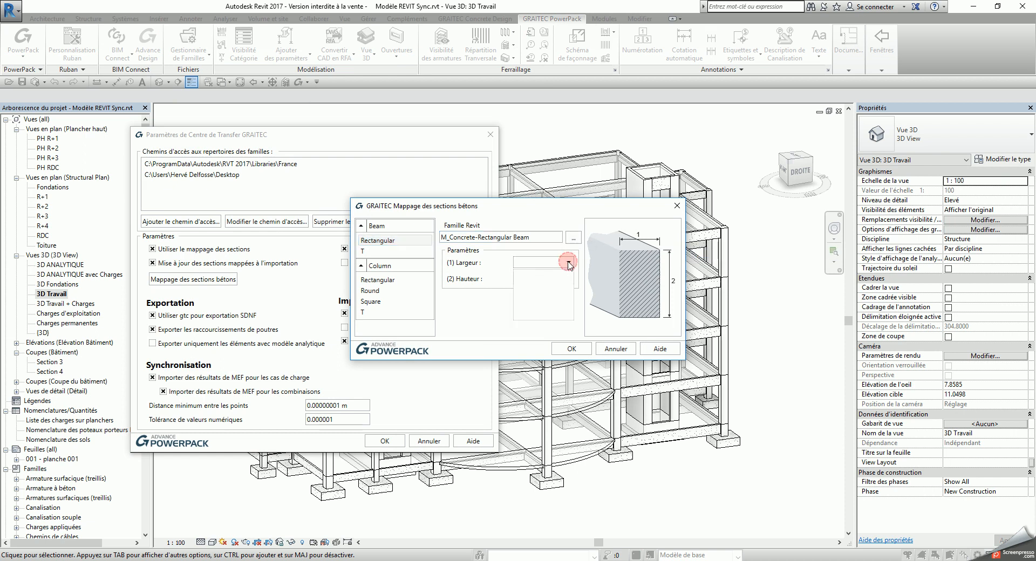
{"action": "left_click", "coordinate": [569, 264]}
{"action": "left_click", "coordinate": [573, 238]}
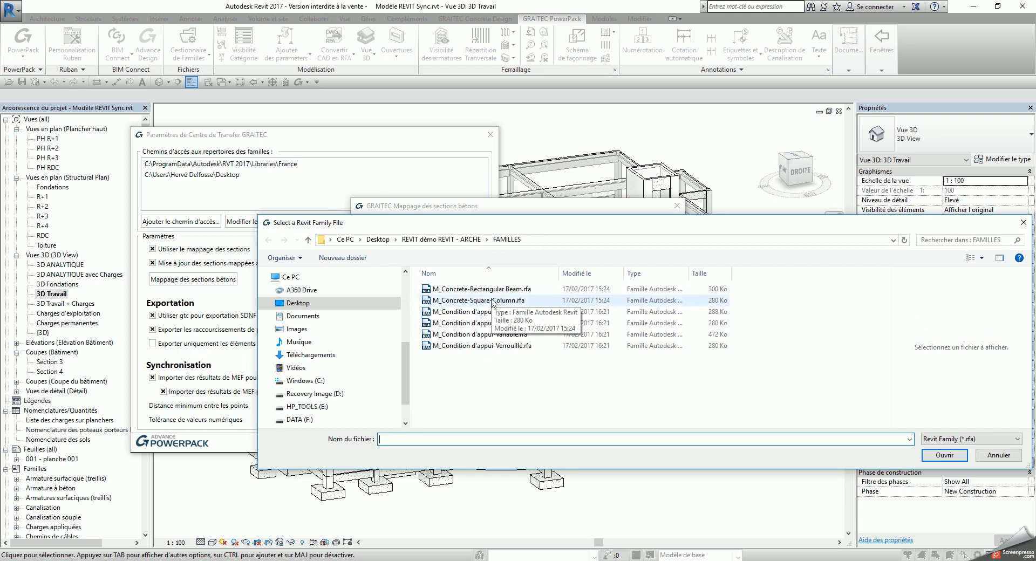
{"action": "left_click", "coordinate": [518, 290]}
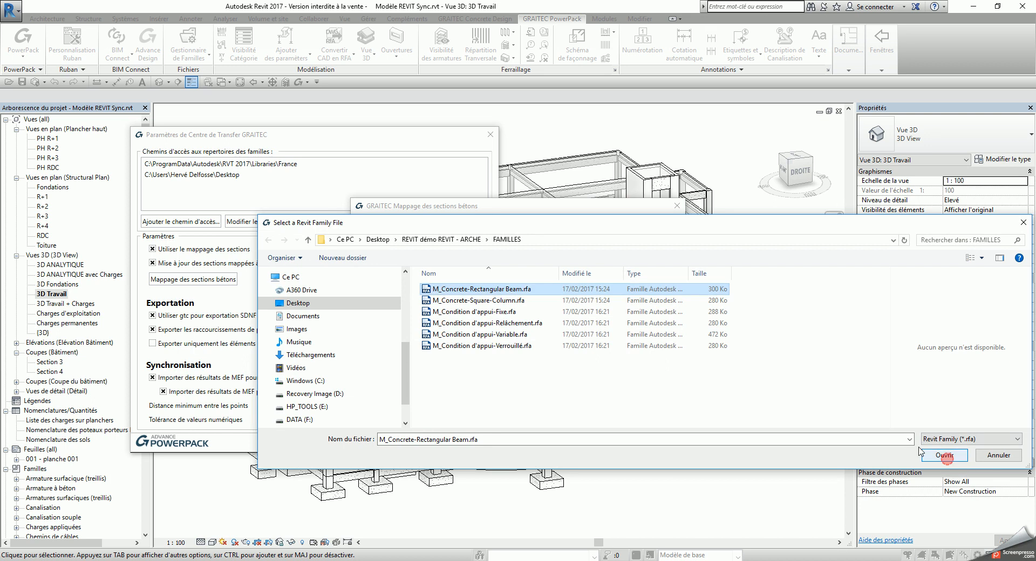
{"action": "left_click", "coordinate": [945, 455]}
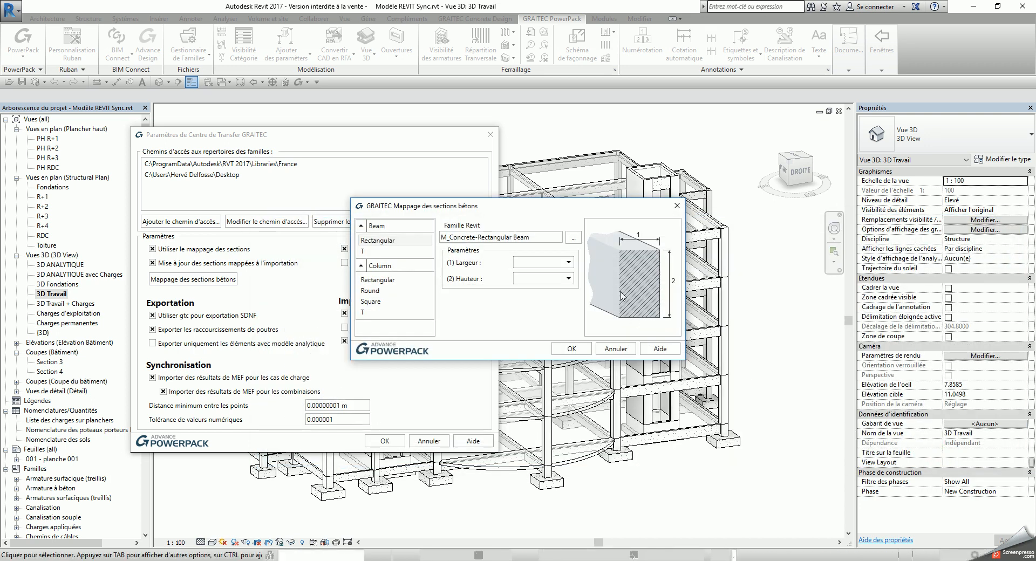
{"action": "left_click", "coordinate": [568, 263]}
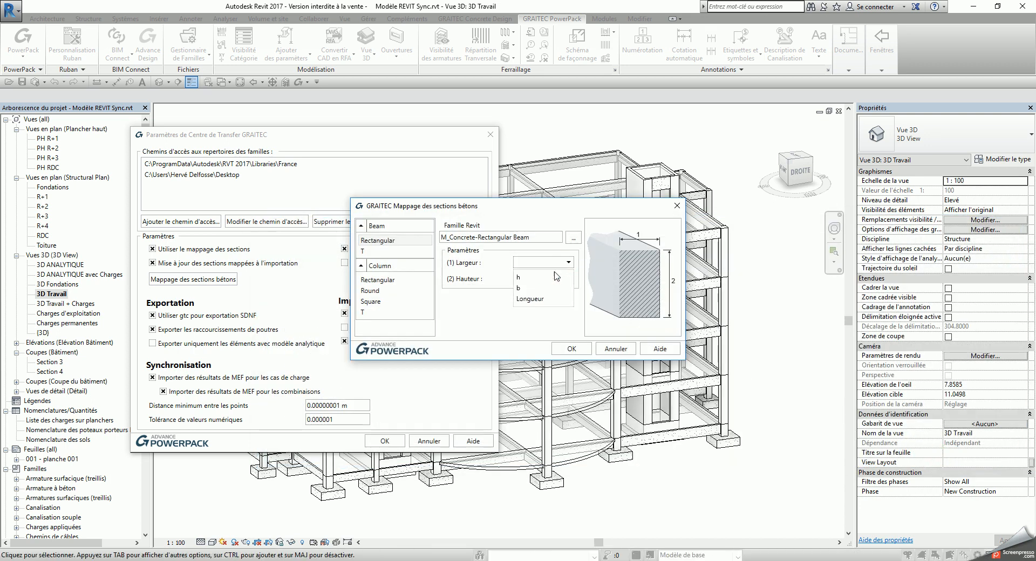
{"action": "left_click", "coordinate": [534, 295]}
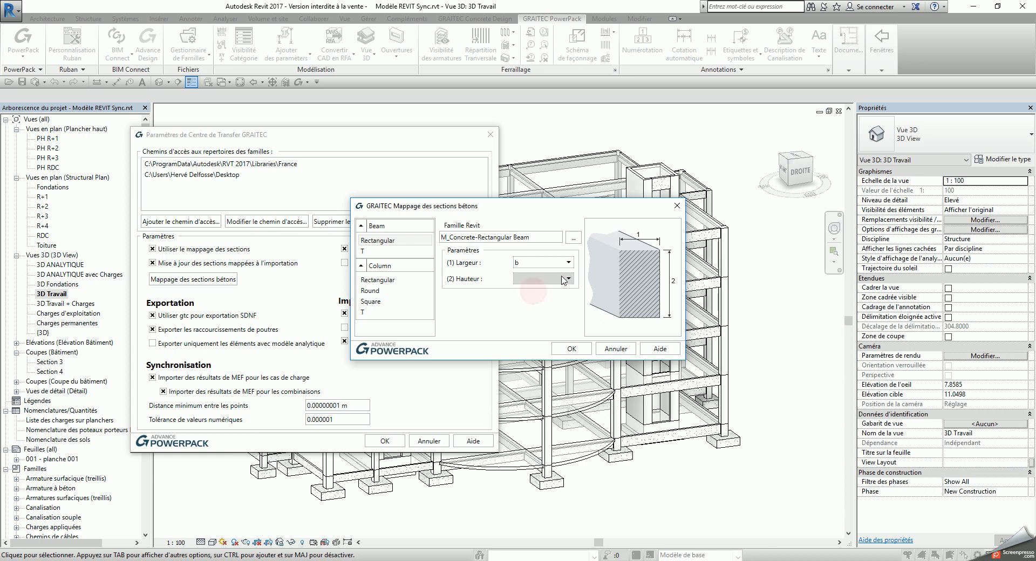
{"action": "left_click", "coordinate": [568, 278]}
{"action": "left_click", "coordinate": [526, 294]}
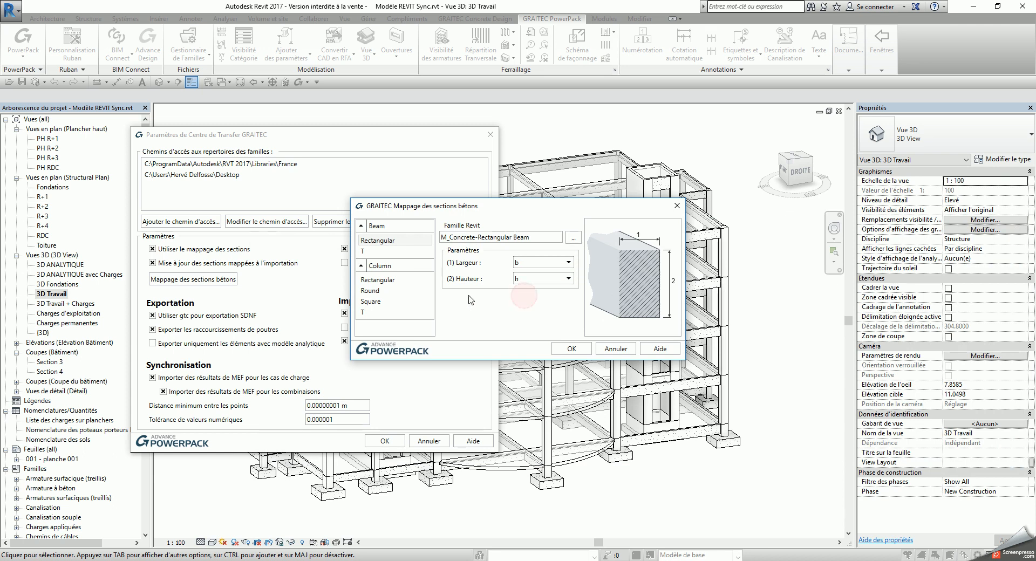
Step: Map the square column section to M_Concrete-Square-Column.rfa with width assigned to b, and accept the mapping and transfer settings
{"action": "left_click", "coordinate": [378, 279]}
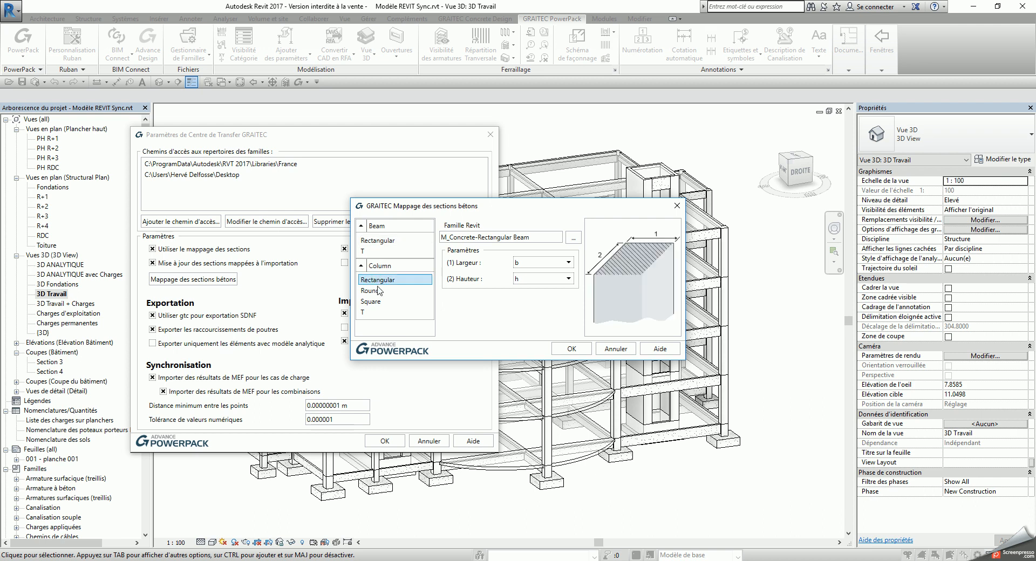
{"action": "left_click", "coordinate": [389, 301]}
{"action": "left_click", "coordinate": [575, 238]}
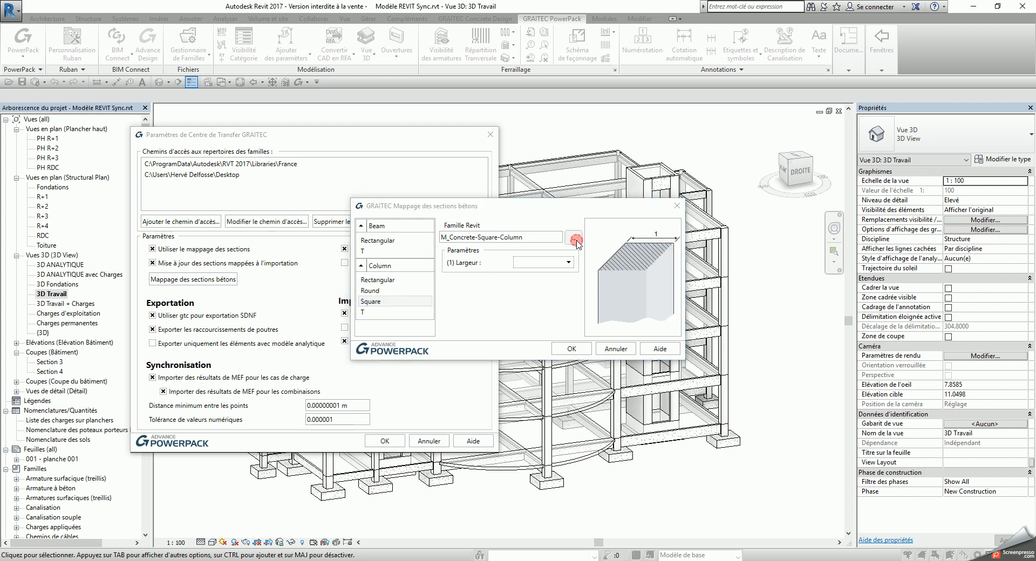
{"action": "left_click", "coordinate": [493, 300]}
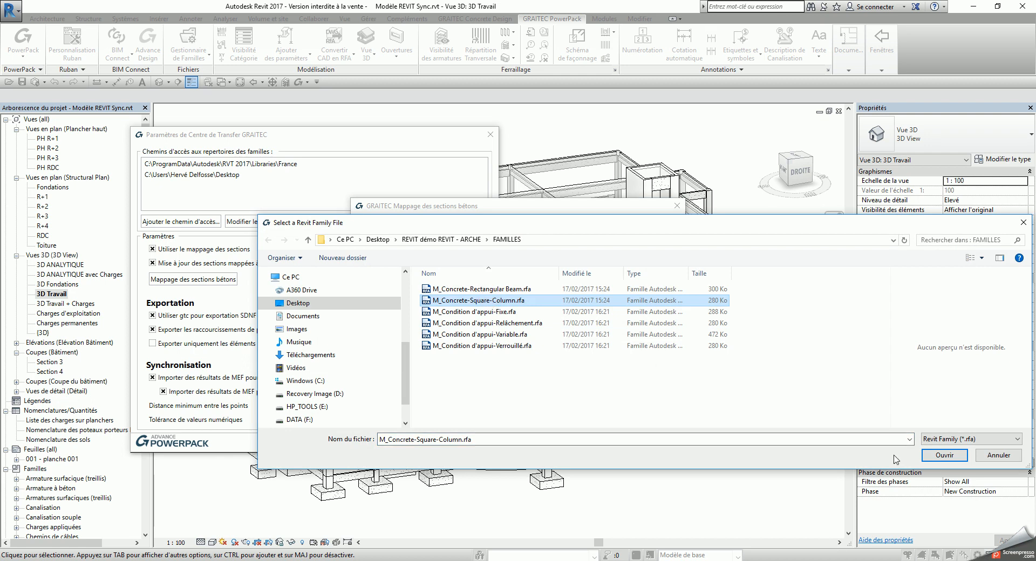
{"action": "left_click", "coordinate": [944, 455]}
{"action": "left_click", "coordinate": [570, 262]}
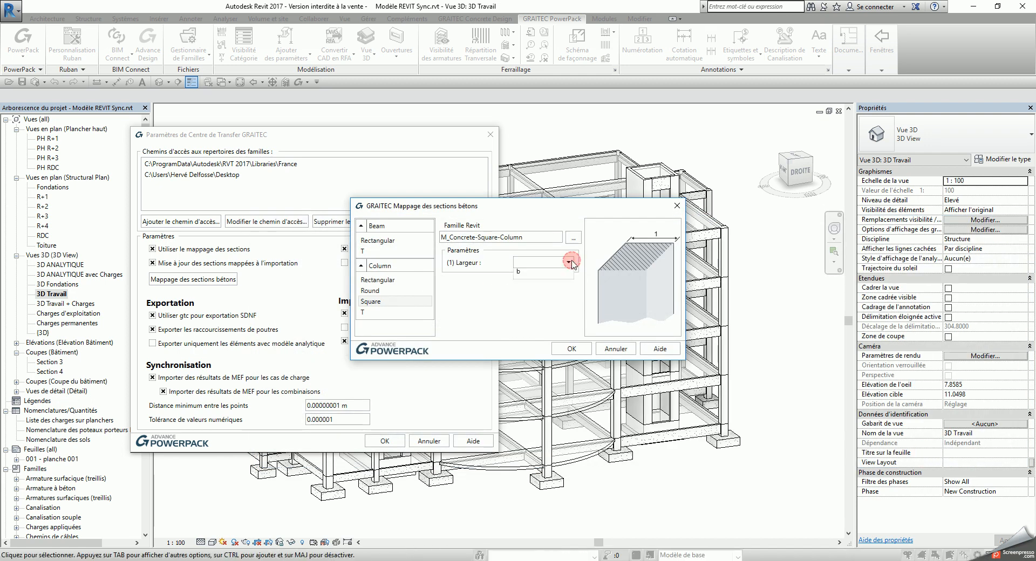
{"action": "left_click", "coordinate": [534, 279]}
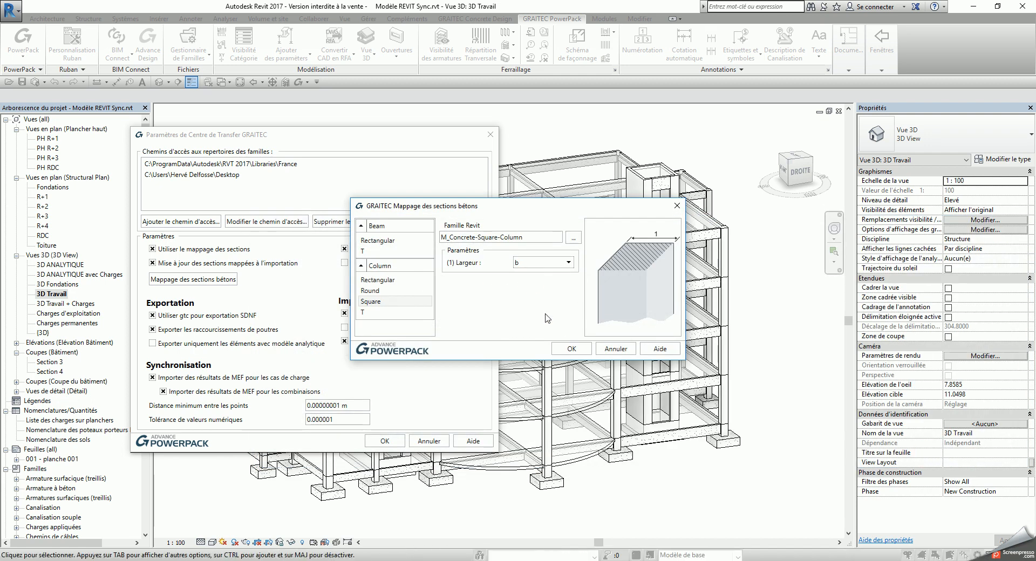
{"action": "left_click", "coordinate": [572, 349]}
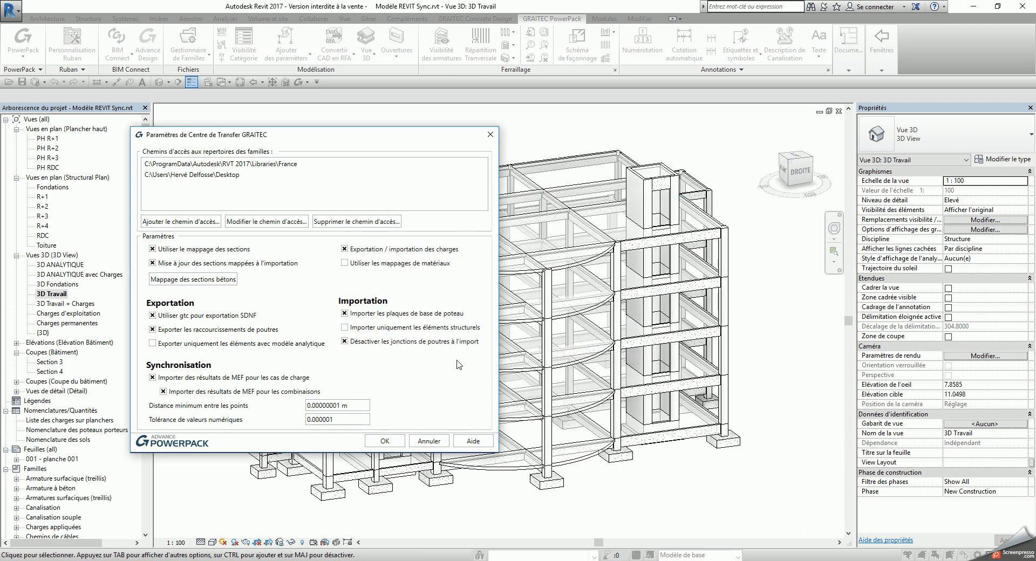
{"action": "left_click", "coordinate": [385, 441]}
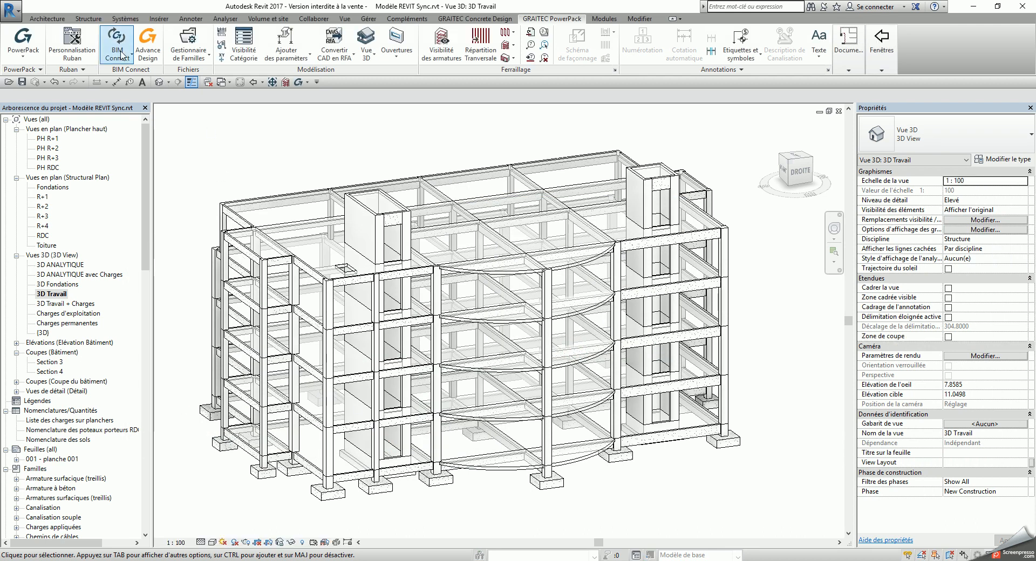
Step: Export the Revit model in GRAITEC BIM format, with Arche Ossature set to start automatically after the export
{"action": "left_click", "coordinate": [117, 49]}
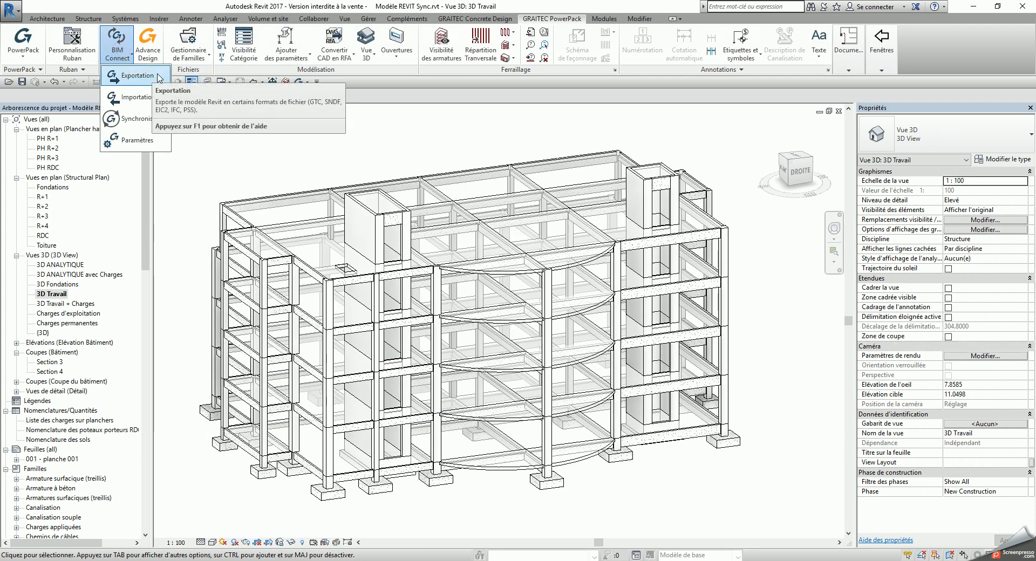
{"action": "left_click", "coordinate": [153, 78]}
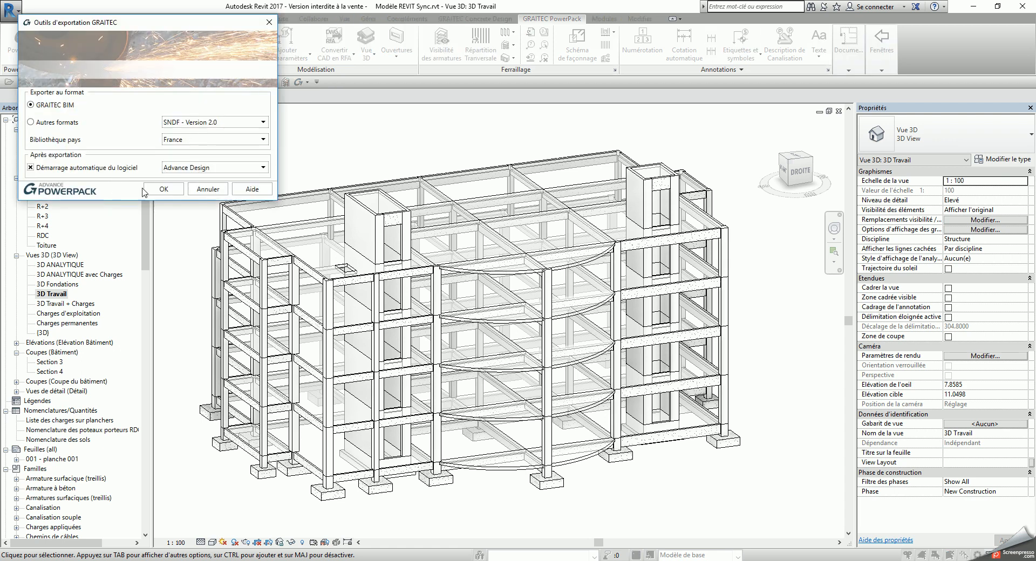
{"action": "left_click", "coordinate": [205, 167]}
{"action": "left_click", "coordinate": [184, 194]}
{"action": "left_click", "coordinate": [167, 193]}
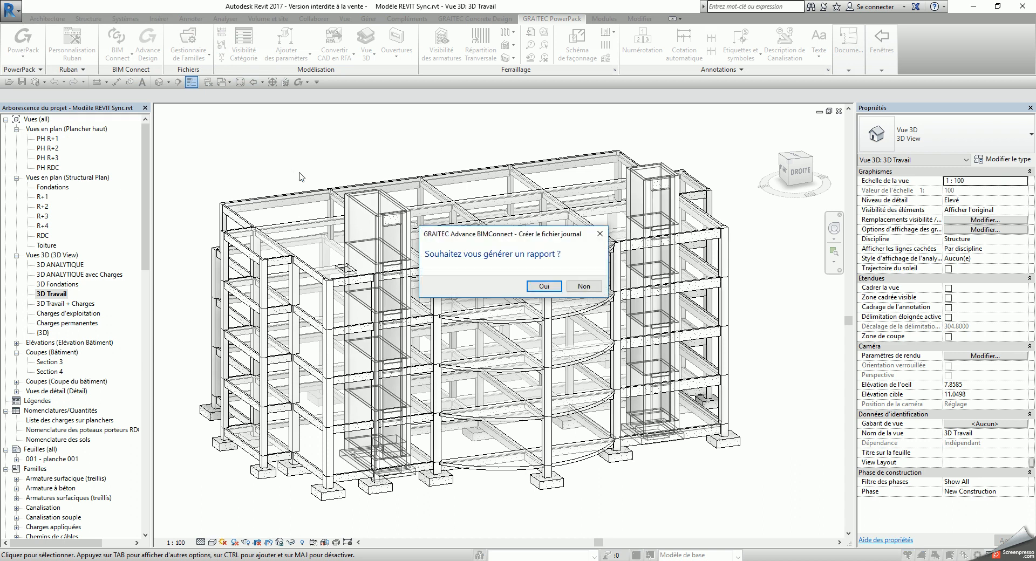
Step: Generate the export report, review the exported element counts in the log, and close it
{"action": "left_click", "coordinate": [541, 287]}
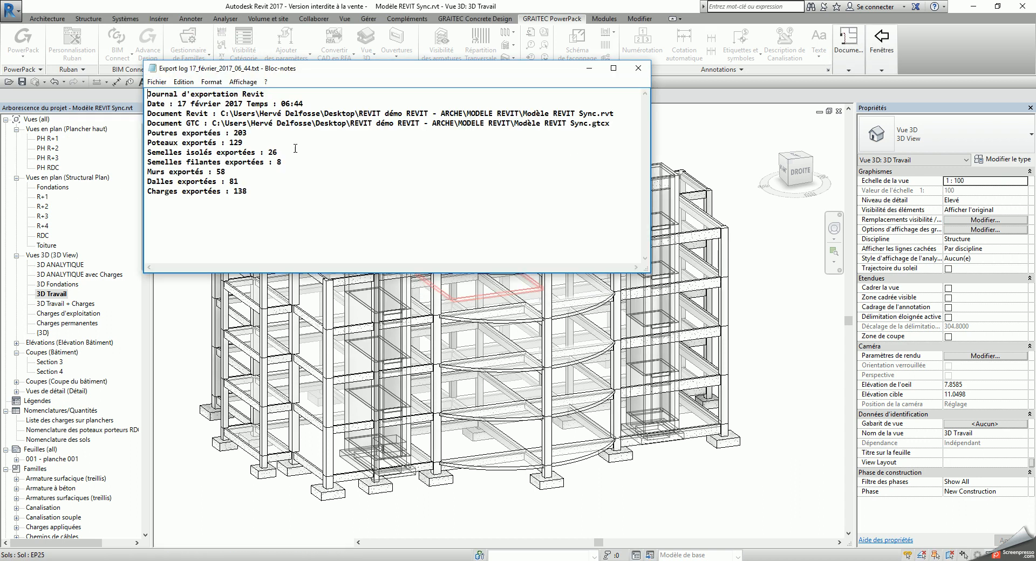
{"action": "left_click_drag", "start_coordinate": [149, 134], "coordinate": [278, 202]}
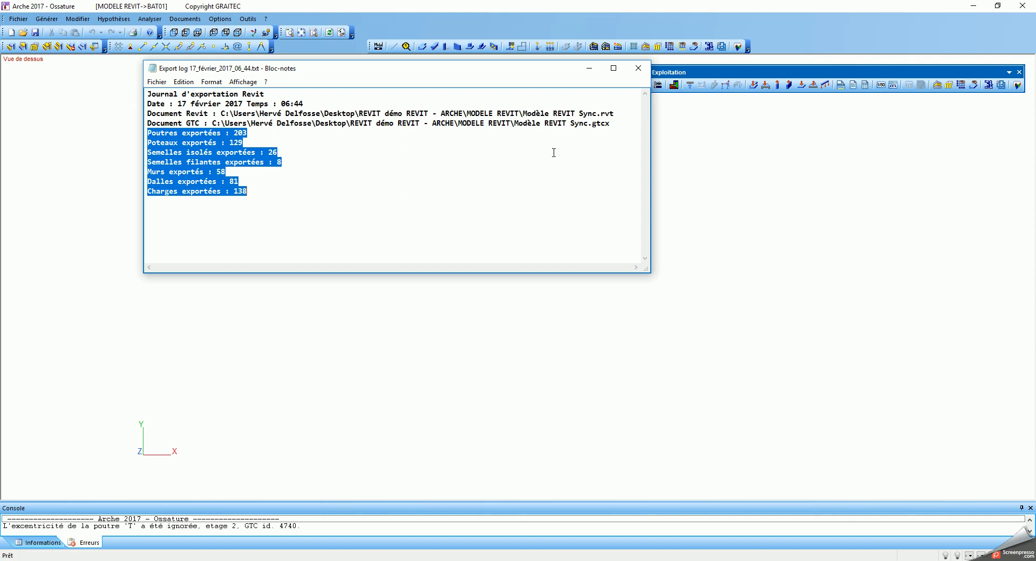
{"action": "left_click", "coordinate": [638, 68]}
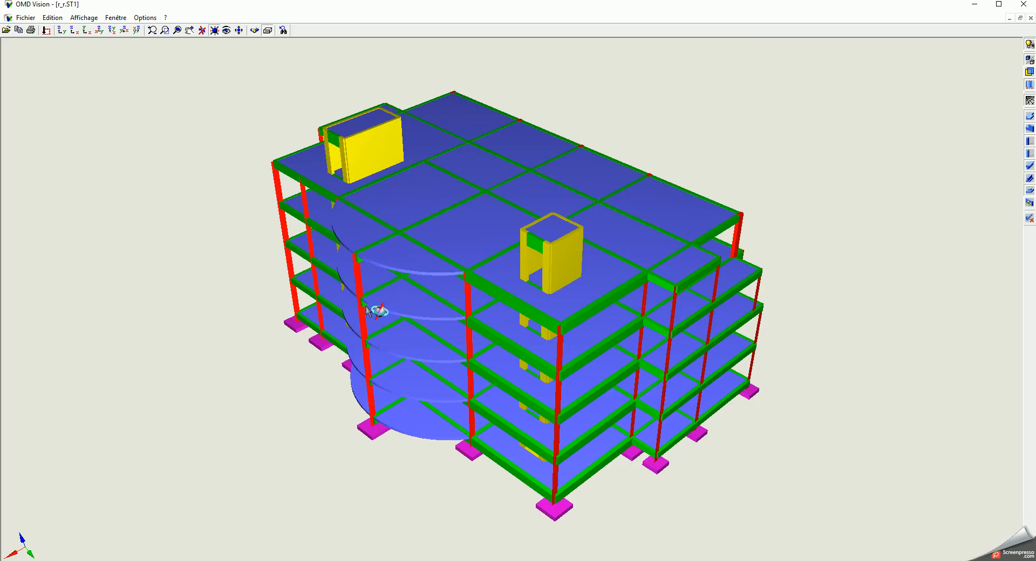
Step: Inspect the imported building in the OMD Vision 3D viewer, close it, and show the Arche Ossature model in perspective
{"action": "left_click_drag", "start_coordinate": [199, 315], "coordinate": [100, 272]}
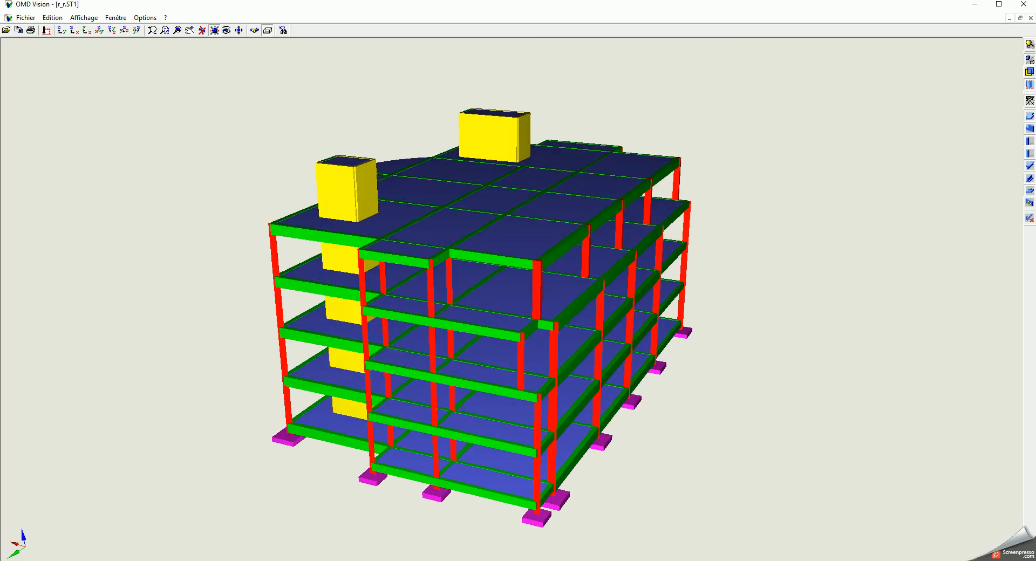
{"action": "left_click", "coordinate": [1024, 4]}
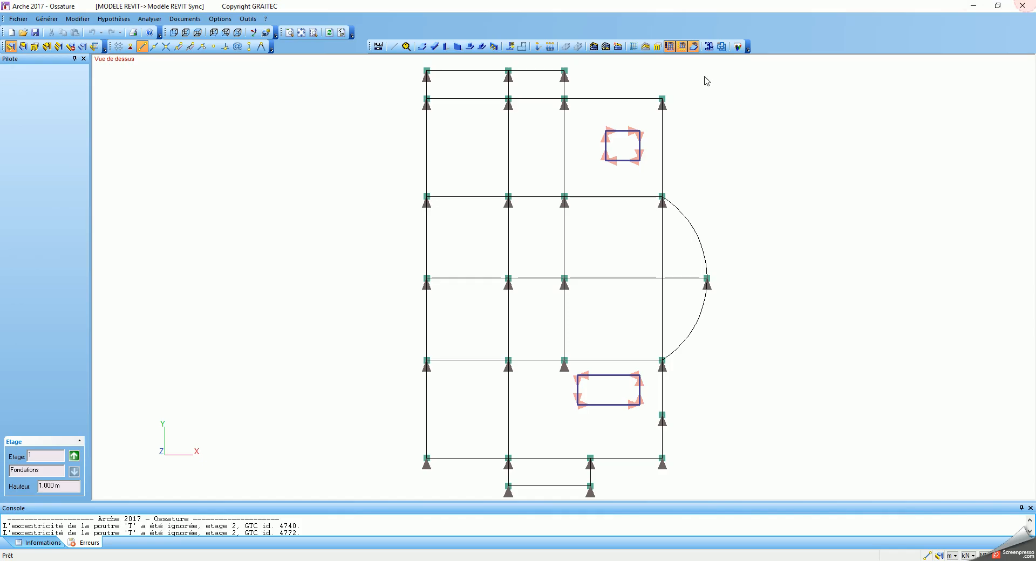
{"action": "left_click", "coordinate": [214, 33]}
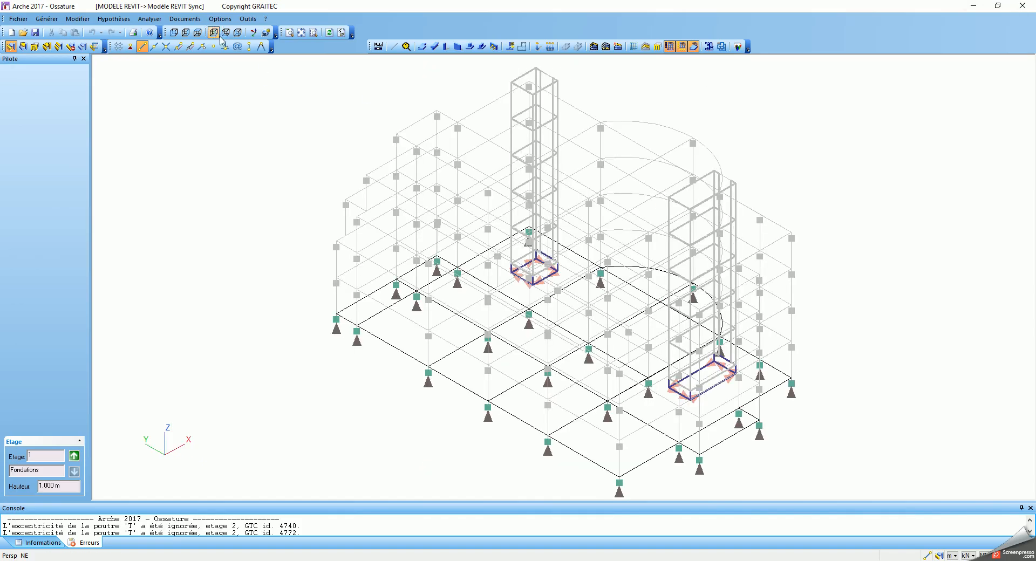
Step: Move through the storeys to storey 4 (R+2) and display only that storey
{"action": "left_click", "coordinate": [74, 456]}
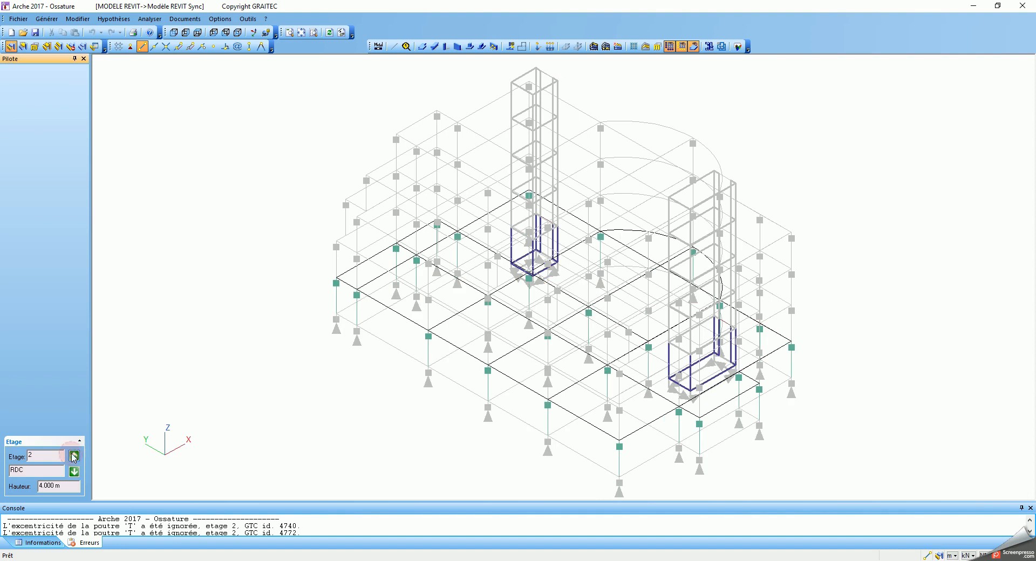
{"action": "left_click", "coordinate": [74, 456]}
{"action": "left_click", "coordinate": [73, 456]}
{"action": "left_click", "coordinate": [74, 474]}
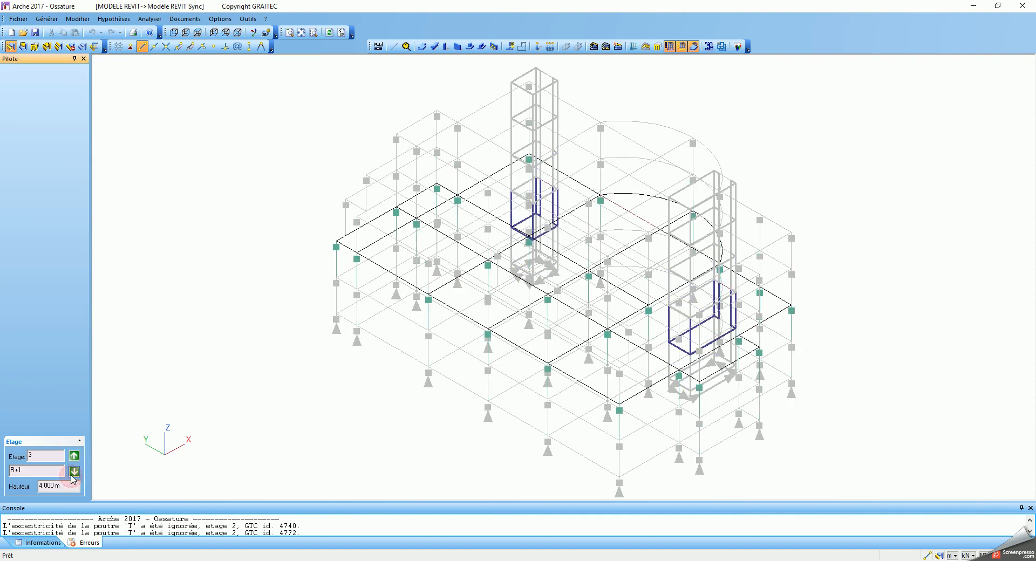
{"action": "left_click", "coordinate": [75, 457]}
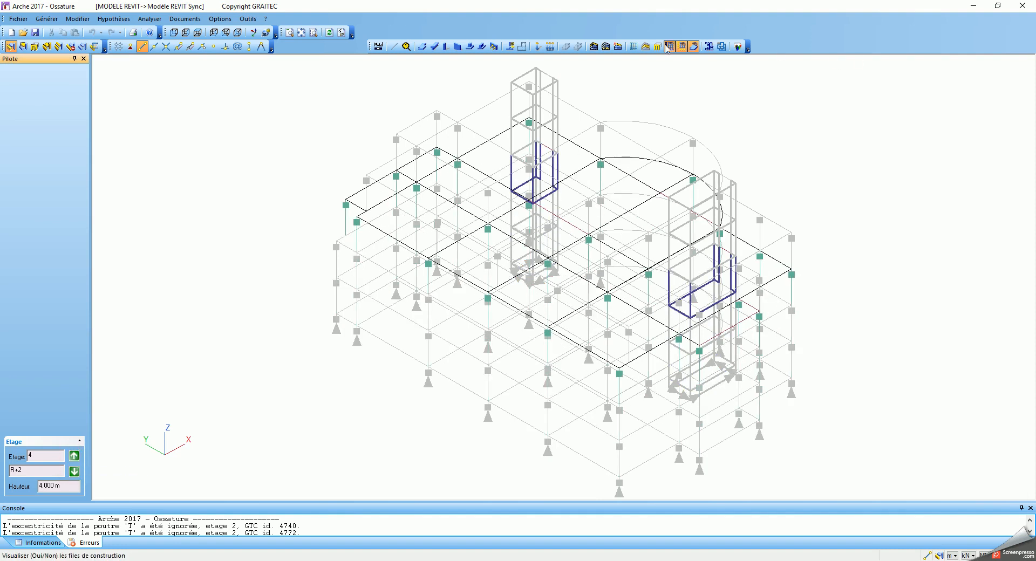
{"action": "left_click", "coordinate": [646, 46]}
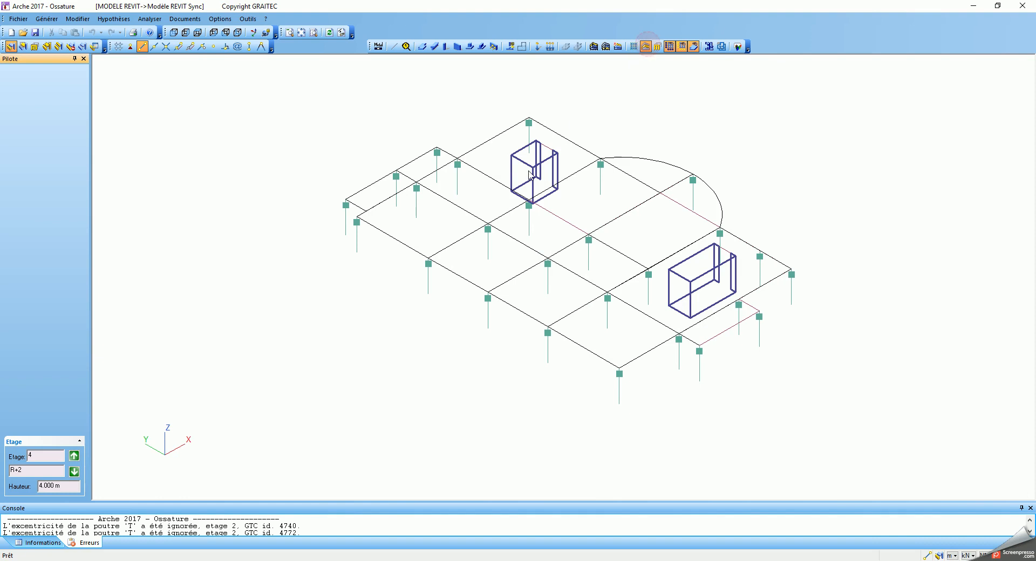
Step: Select a slab at the R+2 storey's outer edge, check its surface loads, and close them without changes
{"action": "scroll", "coordinate": [351, 277], "scroll_direction": "up", "scroll_amount": 3}
{"action": "left_click", "coordinate": [395, 272]}
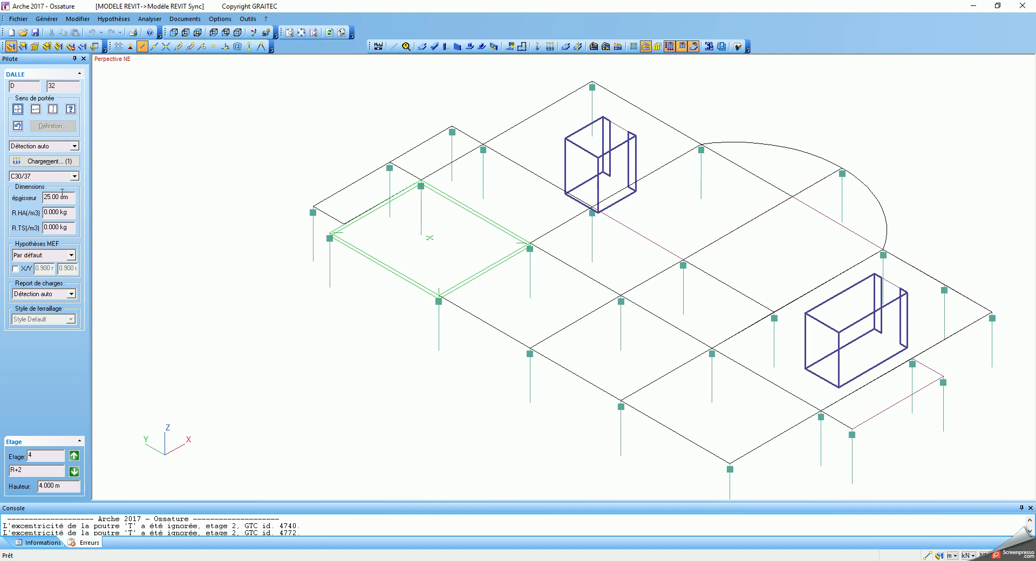
{"action": "left_click", "coordinate": [64, 165]}
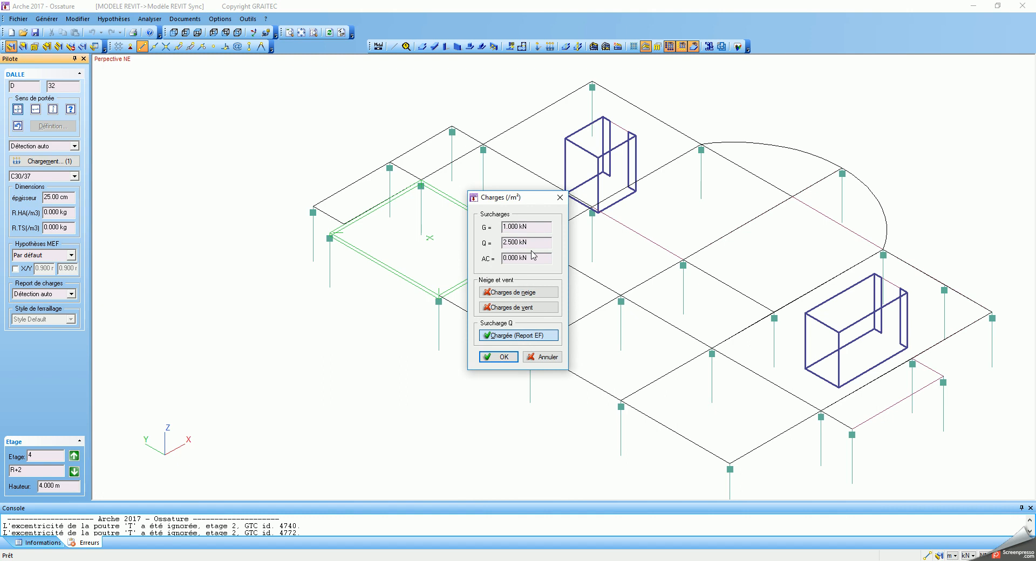
{"action": "left_click", "coordinate": [560, 198]}
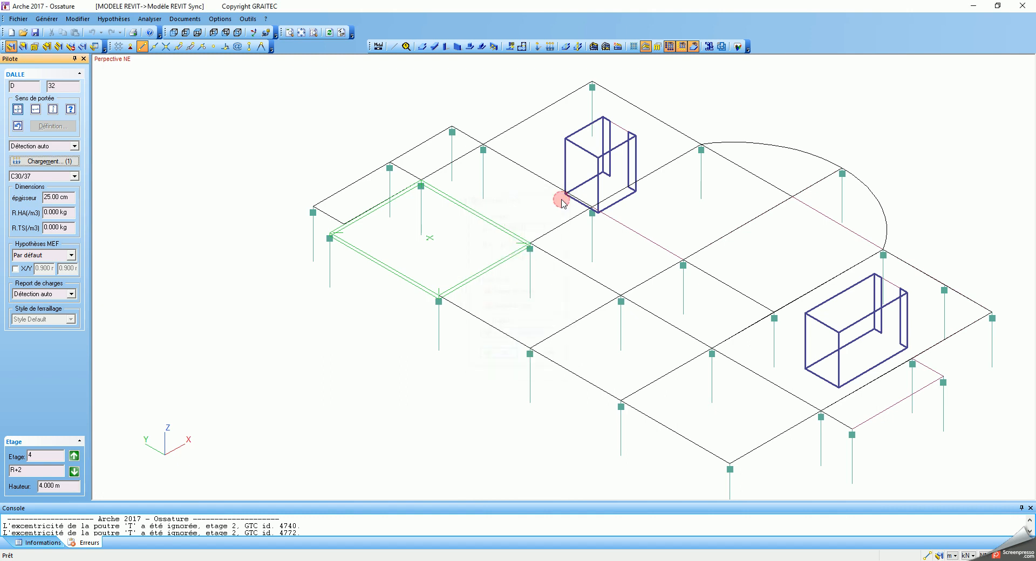
{"action": "key", "text": "Escape"}
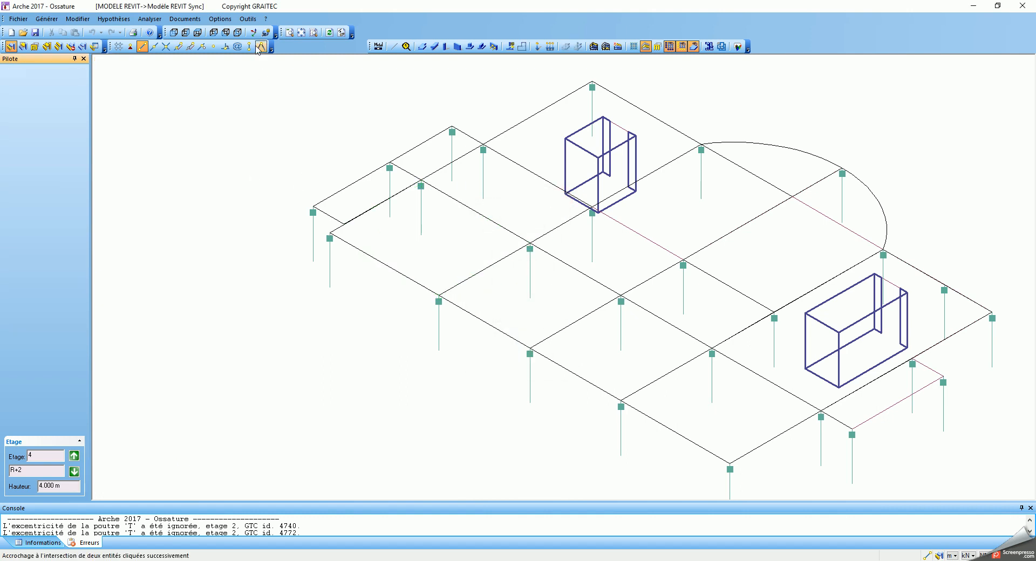
Step: Run the calculation sequence with Fusionner, Vérifier Saisie, Modéliser and Calculer DDC enabled, and accept its report
{"action": "left_click", "coordinate": [248, 19]}
{"action": "left_click", "coordinate": [272, 31]}
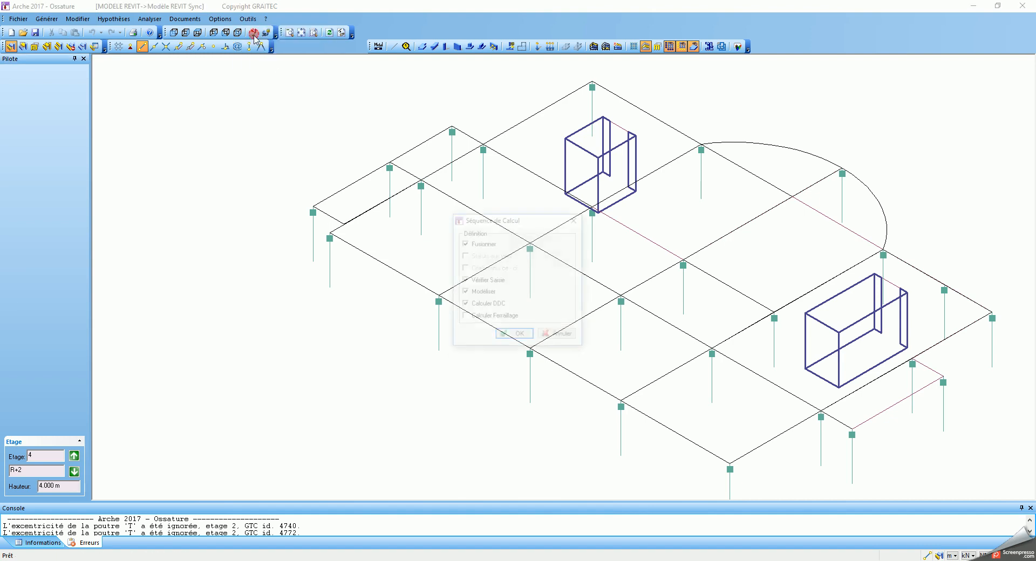
{"action": "left_click", "coordinate": [514, 337]}
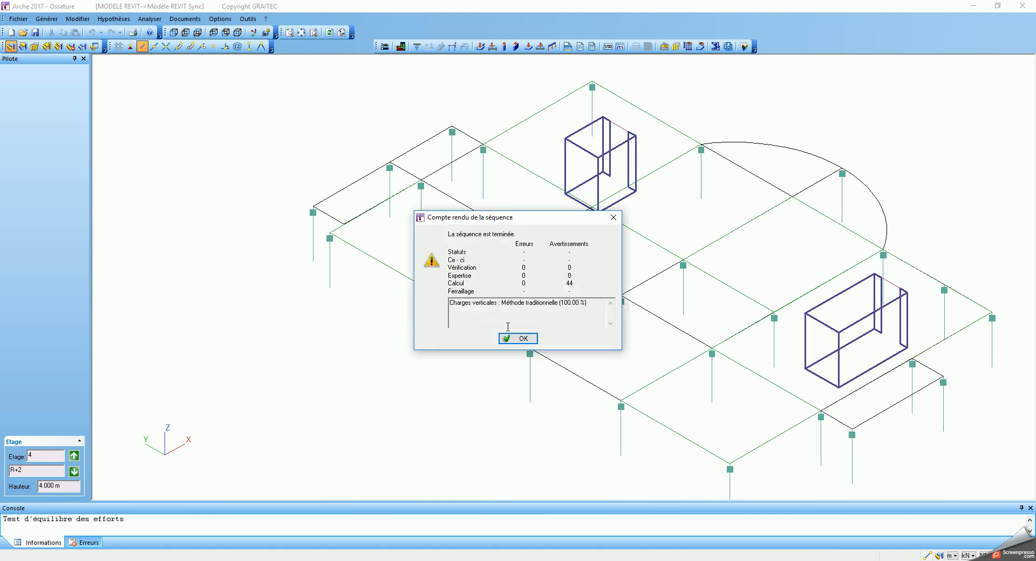
{"action": "left_click", "coordinate": [518, 338]}
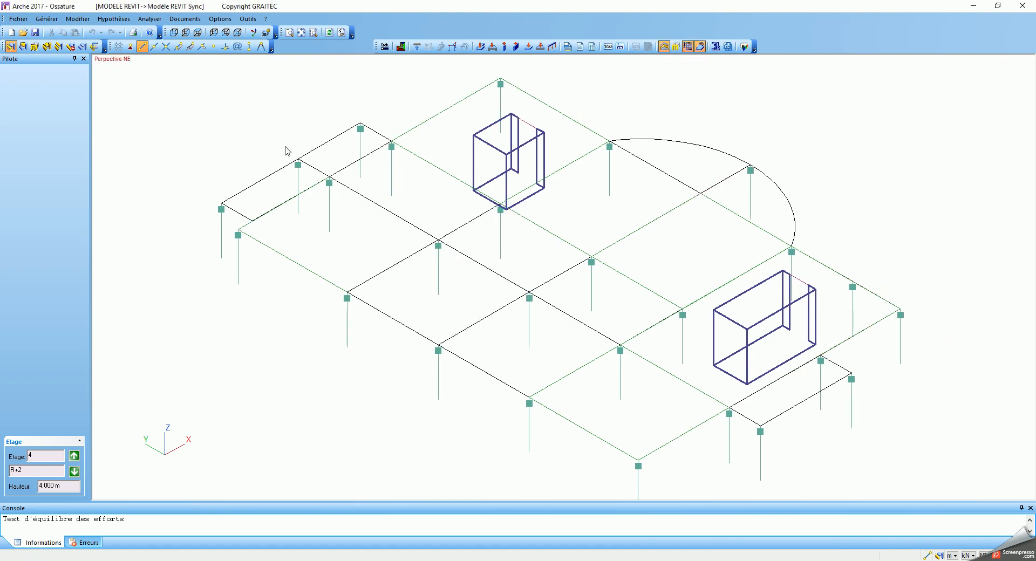
Step: Show the slab load distribution, column loads and beam loads of storey R+2 in turn, hiding each again
{"action": "left_click", "coordinate": [401, 47]}
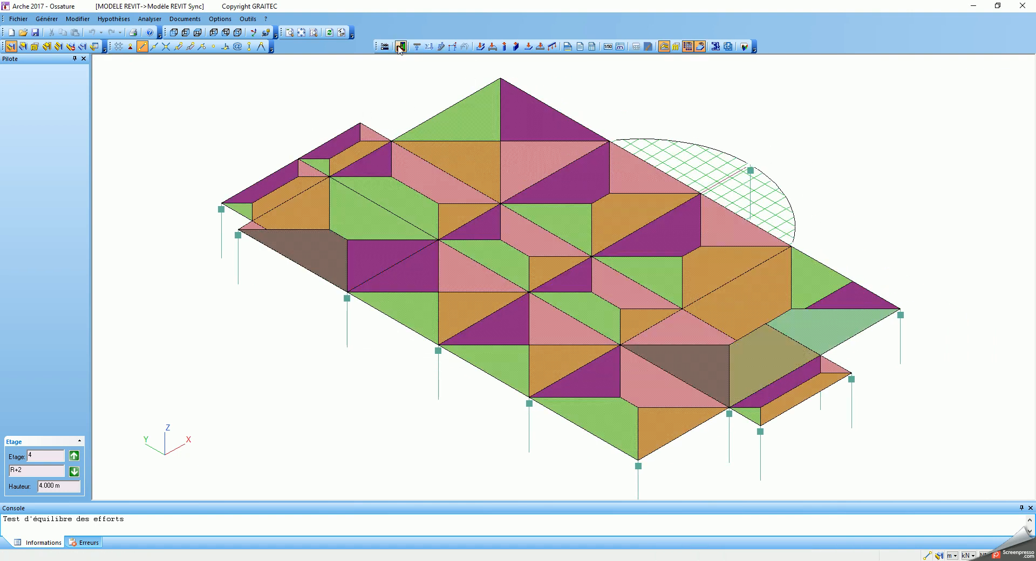
{"action": "left_click", "coordinate": [401, 47]}
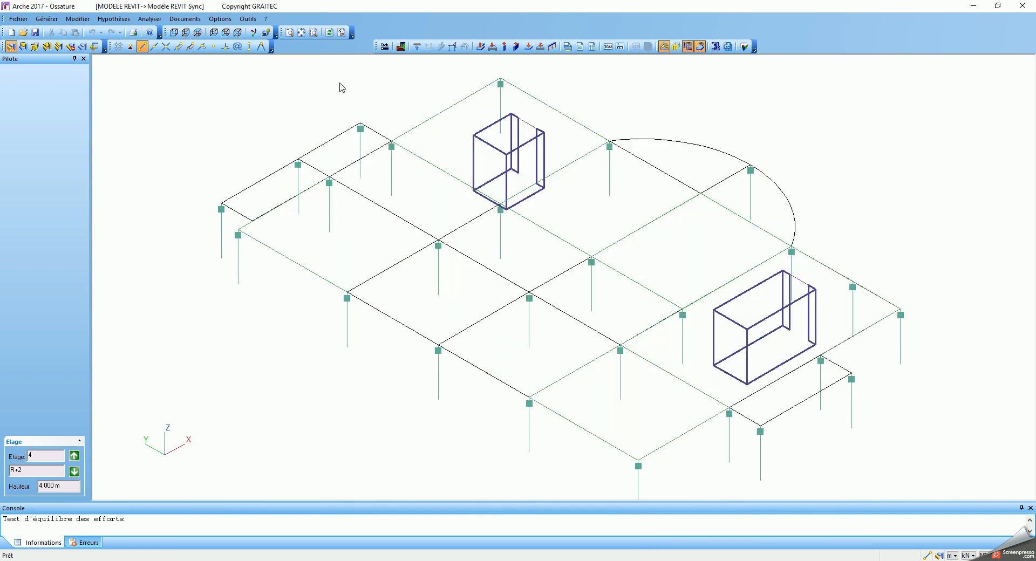
{"action": "left_click", "coordinate": [504, 47]}
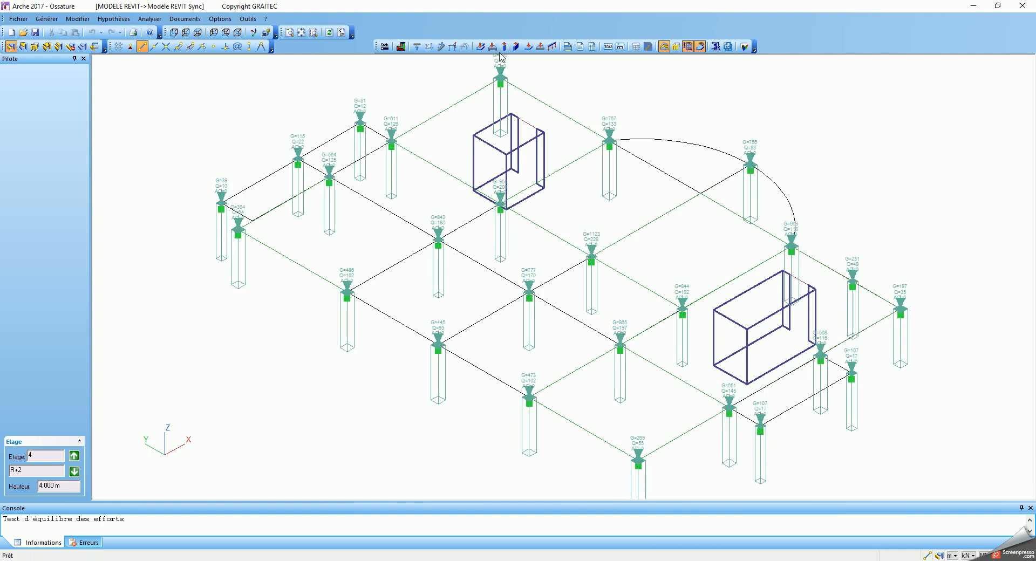
{"action": "left_click", "coordinate": [505, 47]}
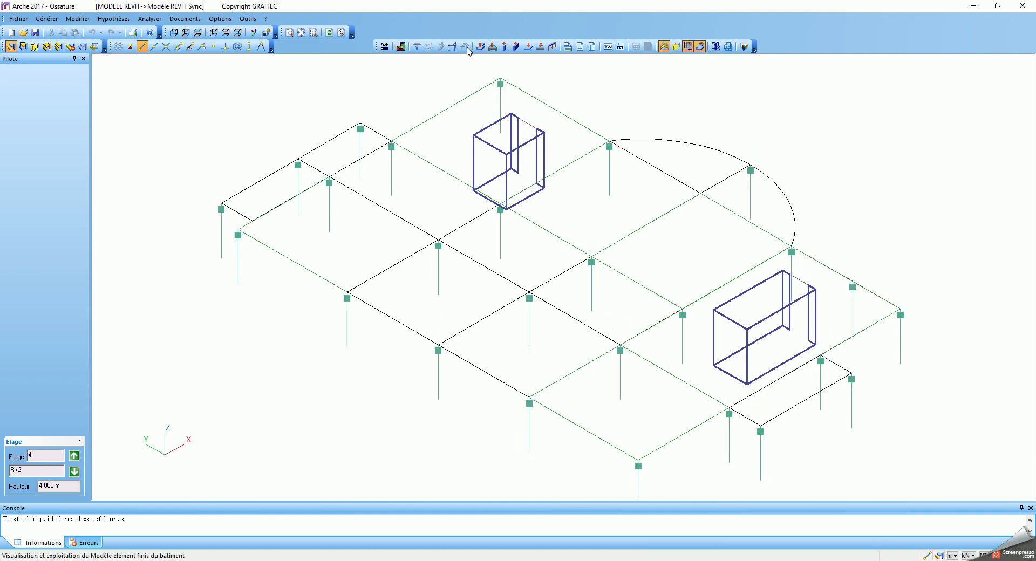
{"action": "left_click", "coordinate": [493, 47]}
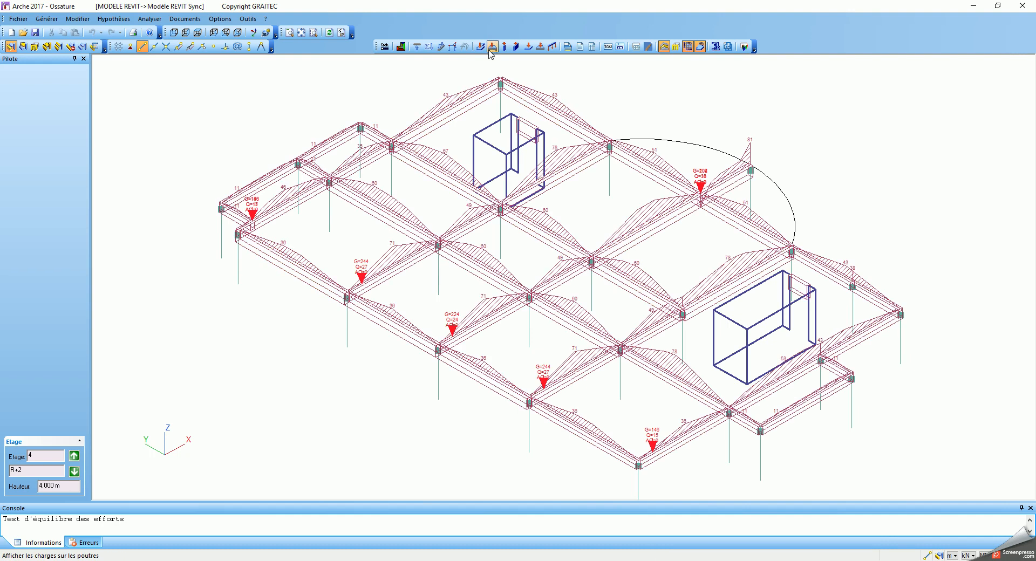
{"action": "left_click", "coordinate": [493, 47]}
Step: Go down to the Fondations storey and display the loads on the isolated footings
{"action": "left_click", "coordinate": [74, 472]}
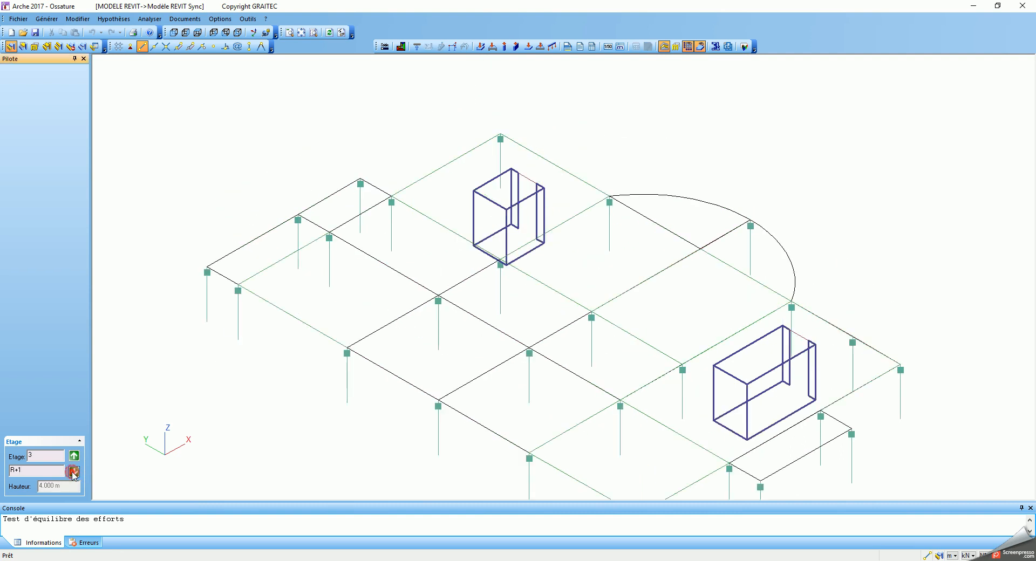
{"action": "left_click", "coordinate": [73, 472]}
{"action": "left_click", "coordinate": [73, 472]}
{"action": "middle_click_drag", "start_coordinate": [426, 318], "coordinate": [412, 161]}
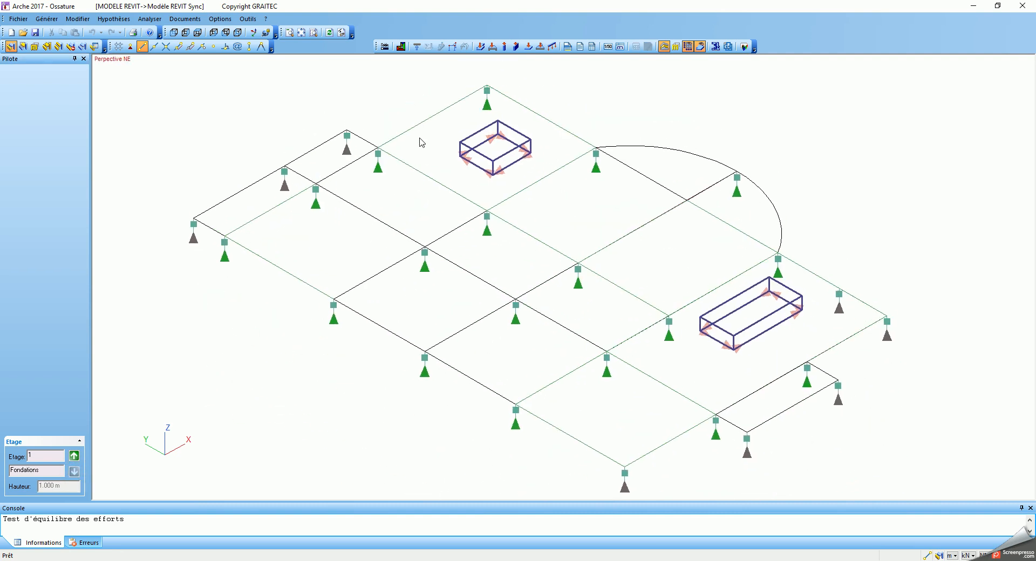
{"action": "left_click", "coordinate": [529, 47]}
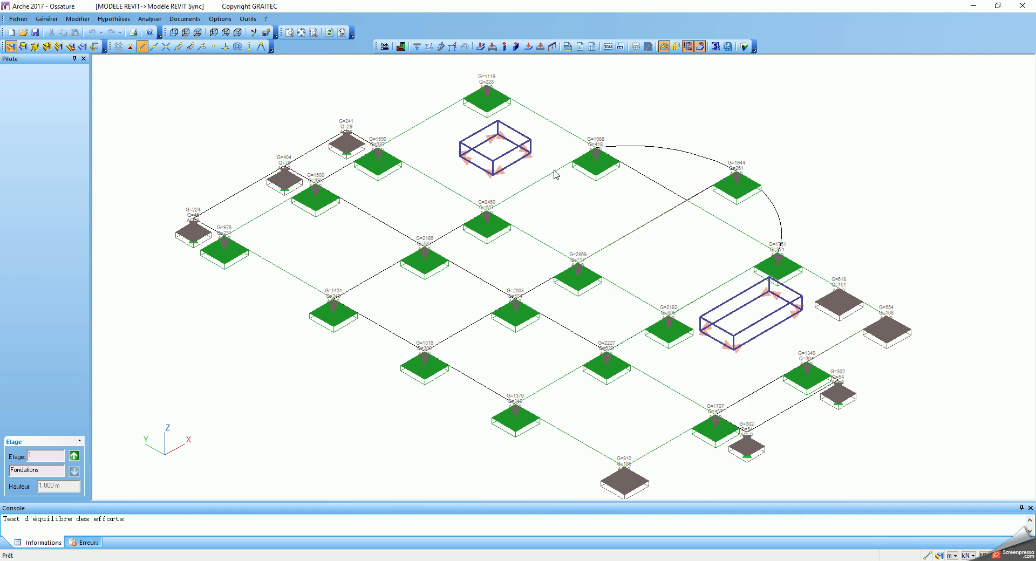
{"action": "scroll", "coordinate": [650, 189], "scroll_direction": "down", "scroll_amount": 1}
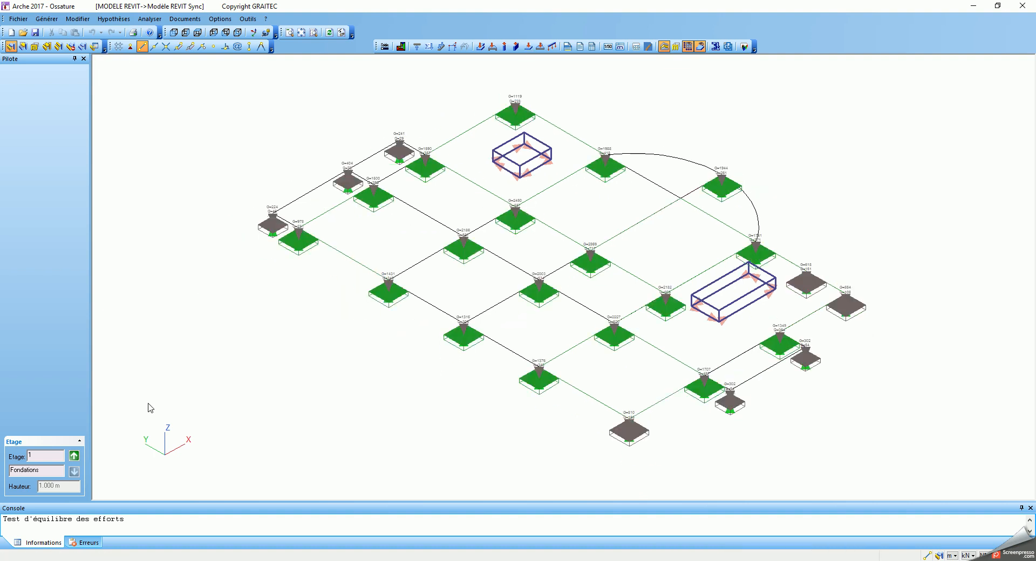
Step: Select edge beam 107 on the RDC storey and open it in Advance BIM Designers
{"action": "left_click", "coordinate": [74, 455]}
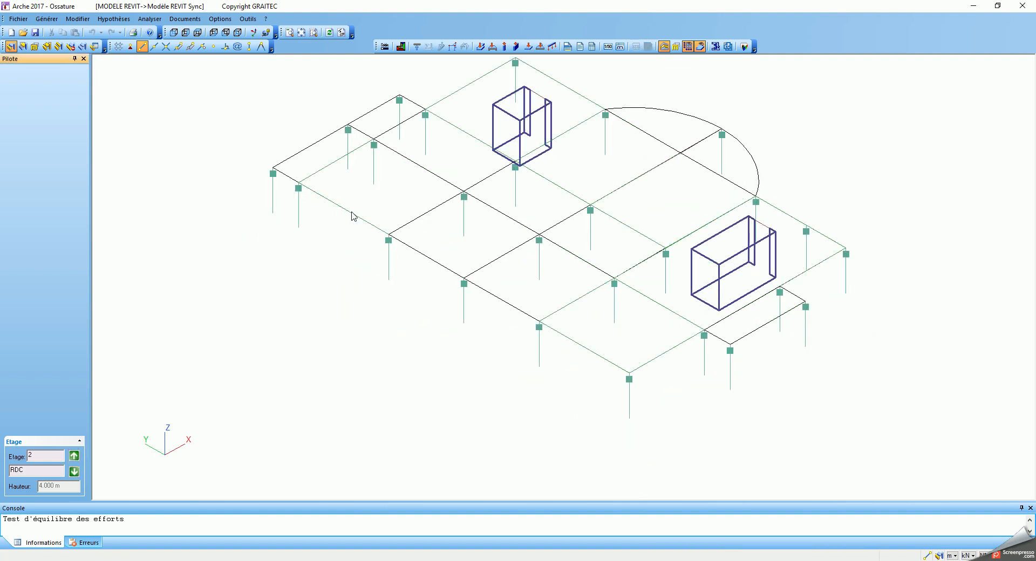
{"action": "left_click", "coordinate": [351, 215]}
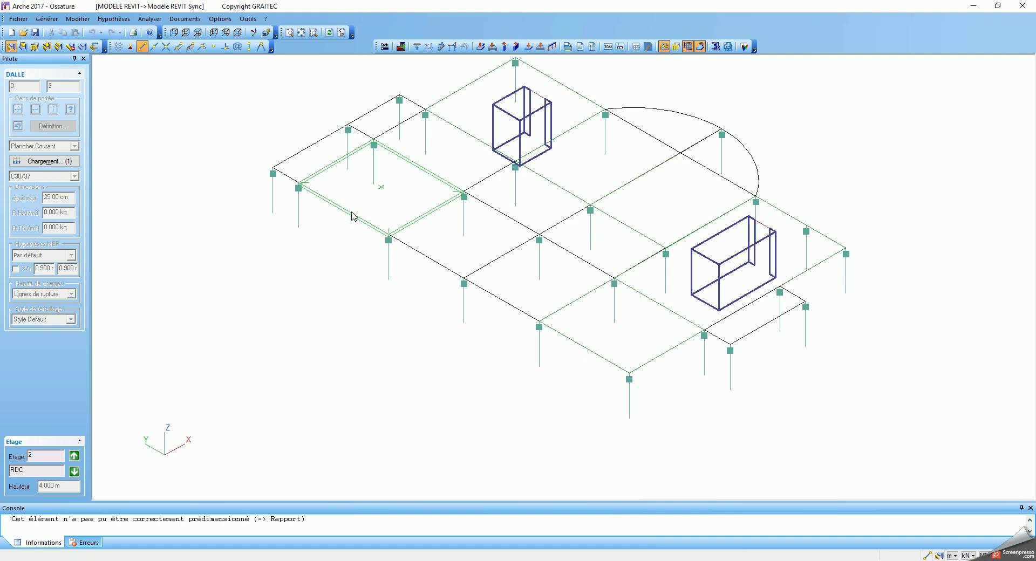
{"action": "left_click", "coordinate": [352, 215]}
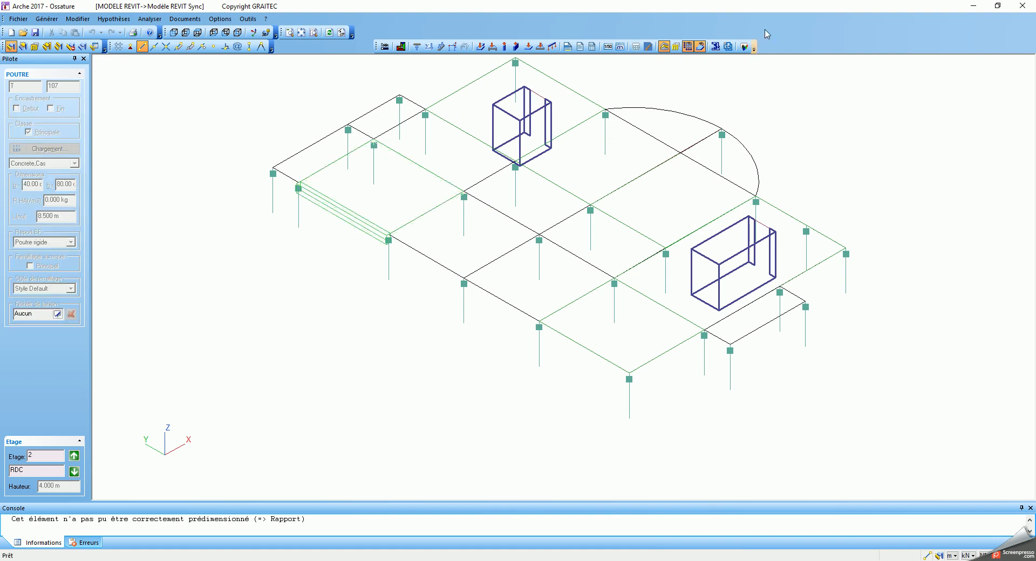
{"action": "left_click", "coordinate": [638, 47]}
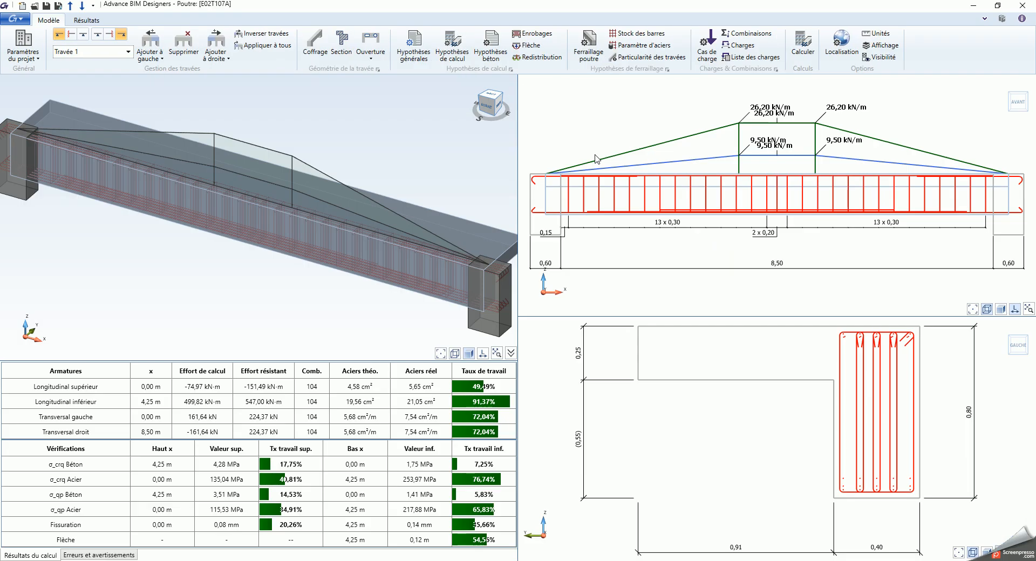
Step: Examine the beam's reinforcement in the 3D view and the stirrup spacing in the elevation
{"action": "middle_click_drag", "start_coordinate": [254, 209], "coordinate": [172, 206]}
{"action": "mouse_move", "coordinate": [278, 236]}
{"action": "middle_mouse_down", "text": "shift"}
{"action": "mouse_move", "coordinate": [232, 240]}
{"action": "mouse_move", "coordinate": [282, 240]}
{"action": "mouse_move", "coordinate": [292, 264]}
{"action": "mouse_move", "coordinate": [289, 226]}
{"action": "mouse_move", "coordinate": [250, 242]}
{"action": "mouse_move", "coordinate": [274, 232]}
{"action": "mouse_move", "coordinate": [320, 249]}
{"action": "middle_mouse_up", "text": "shift"}
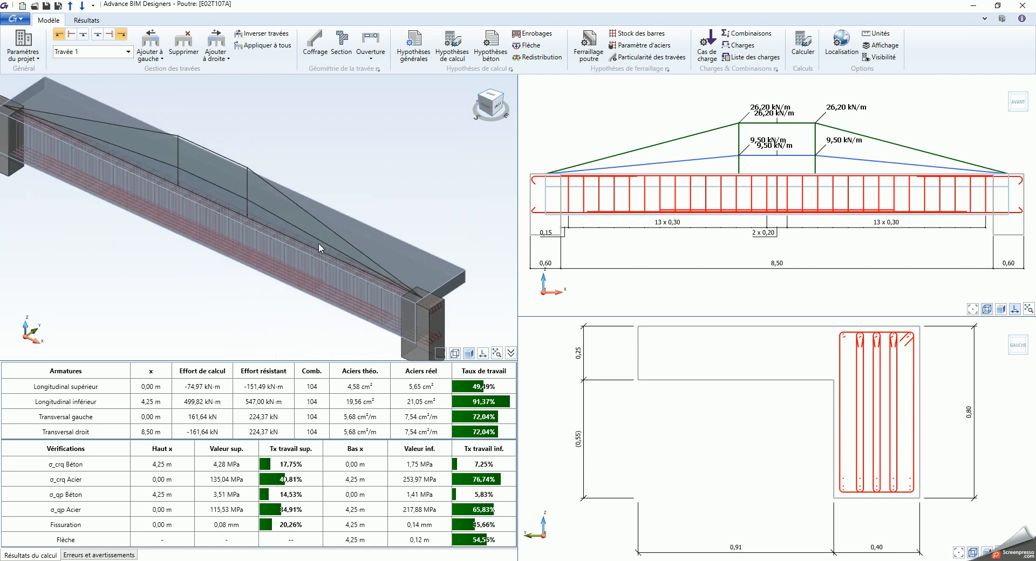
{"action": "scroll", "coordinate": [715, 212], "scroll_direction": "up", "scroll_amount": 3}
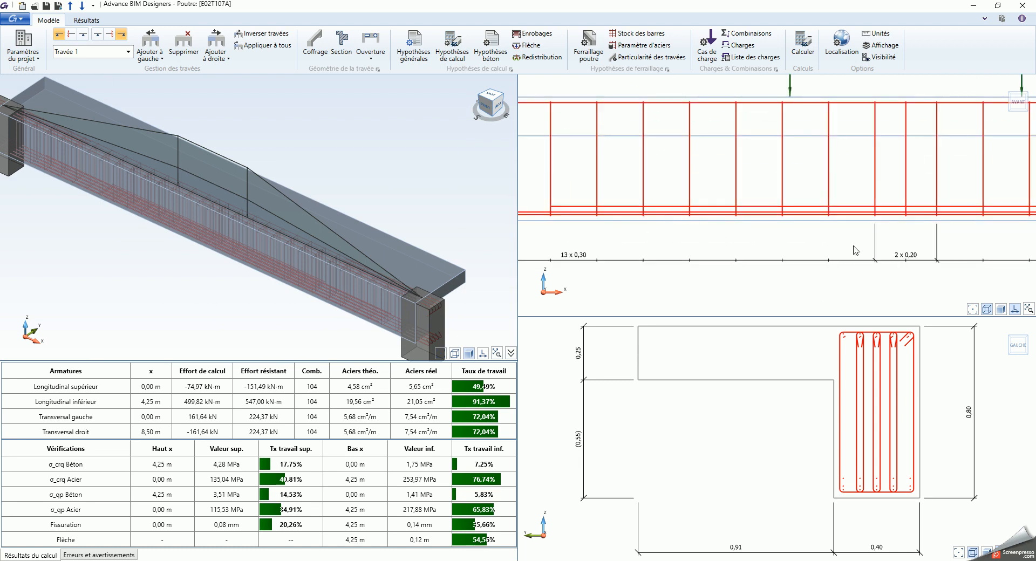
Step: Examine the stirrups and bar anchorage at the beam's left support in the elevation, and the stirrups in the cross-section
{"action": "scroll", "coordinate": [764, 217], "scroll_direction": "down", "scroll_amount": 4}
{"action": "scroll", "coordinate": [594, 189], "scroll_direction": "up", "scroll_amount": 4}
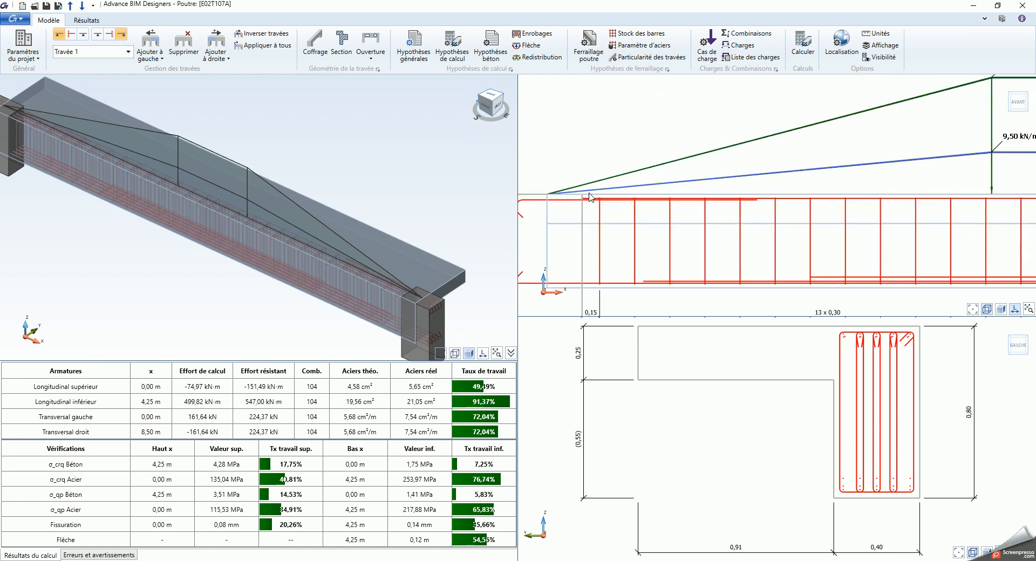
{"action": "middle_click_drag", "start_coordinate": [664, 172], "coordinate": [672, 163]}
{"action": "scroll", "coordinate": [866, 406], "scroll_direction": "down", "scroll_amount": 3}
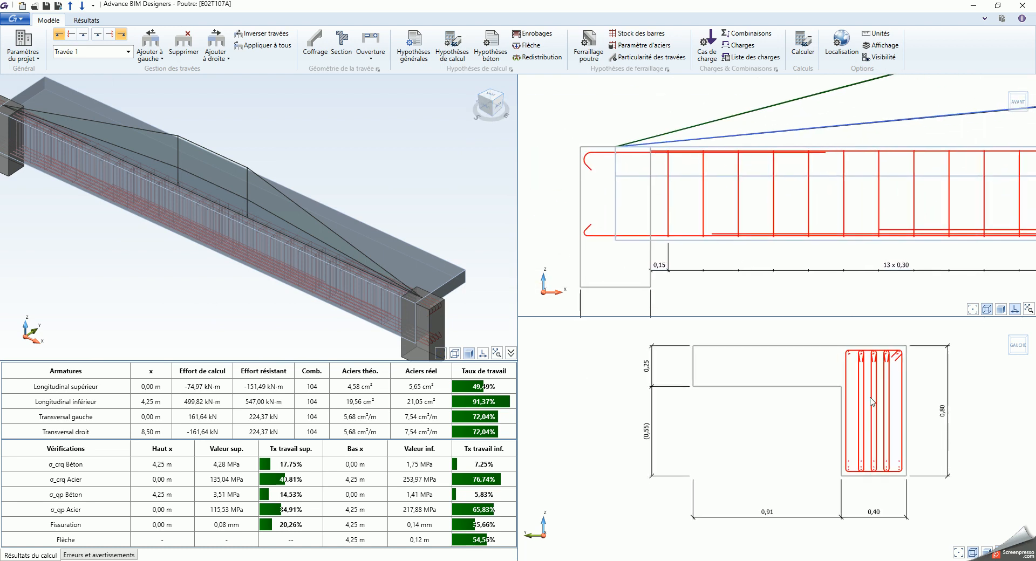
{"action": "scroll", "coordinate": [867, 406], "scroll_direction": "up", "scroll_amount": 4}
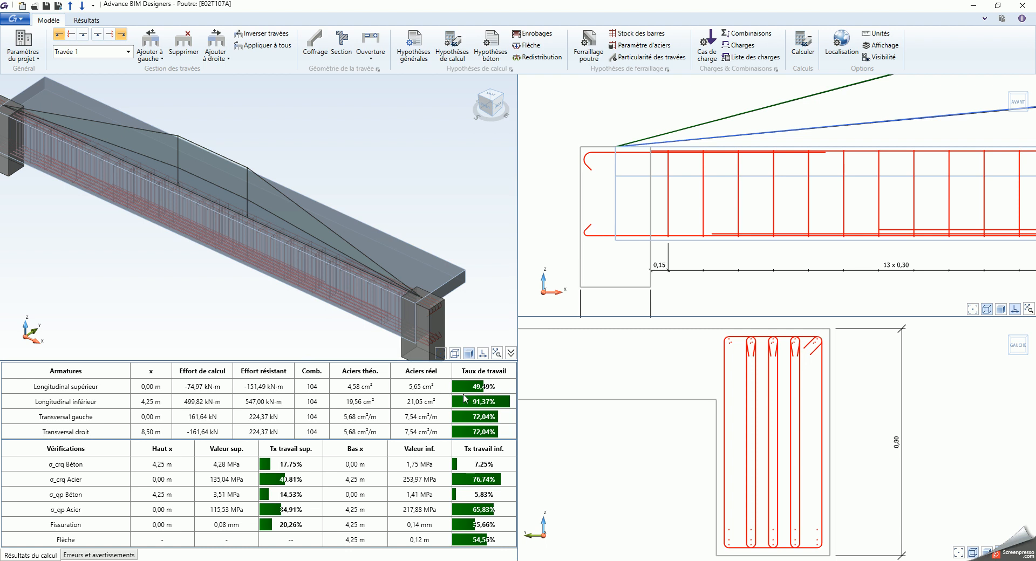
Step: Display the beam's internal force, stress and reinforcement diagrams in turn
{"action": "left_click", "coordinate": [86, 22]}
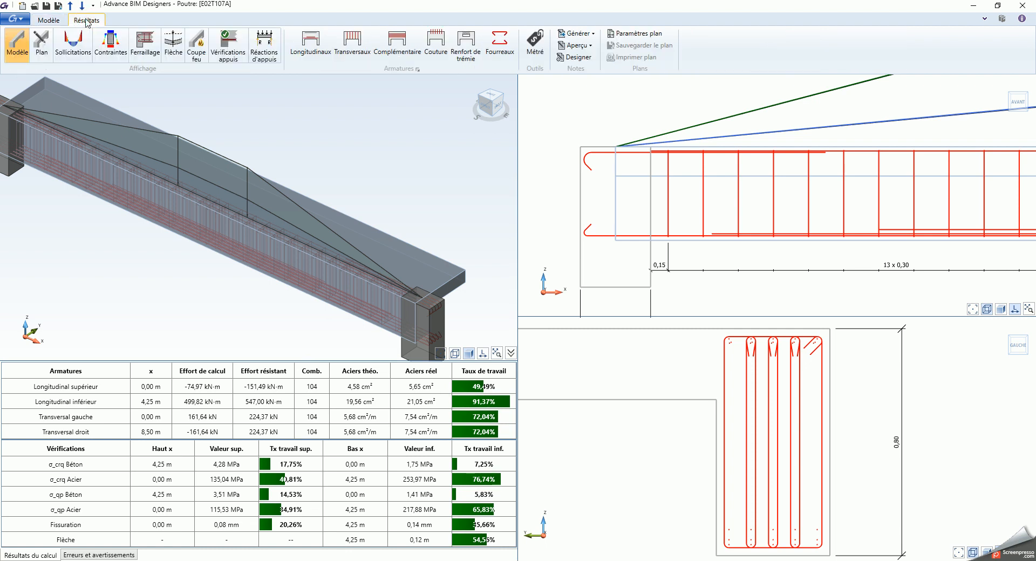
{"action": "left_click", "coordinate": [71, 55]}
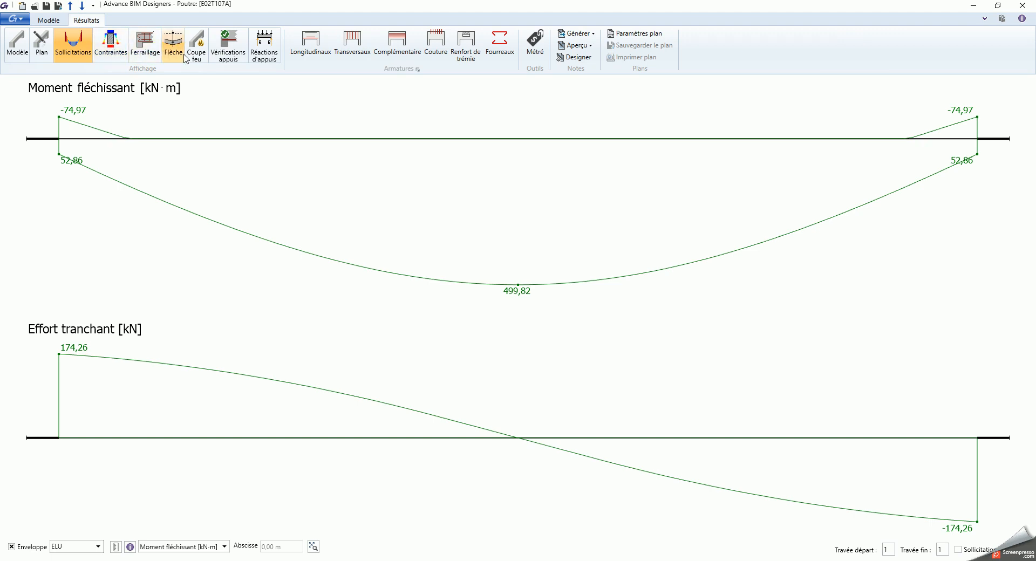
{"action": "left_click", "coordinate": [121, 51]}
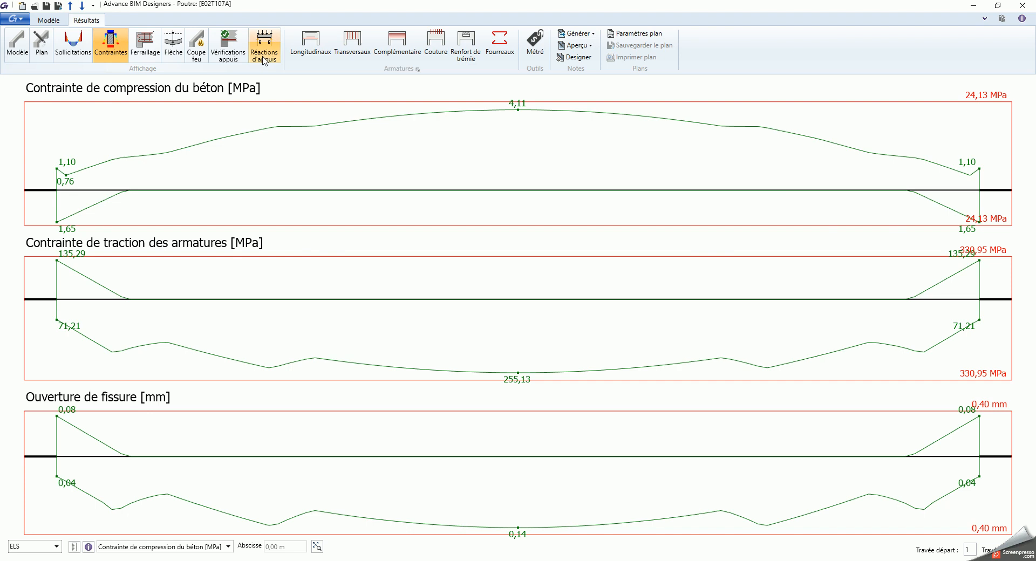
{"action": "left_click", "coordinate": [139, 54]}
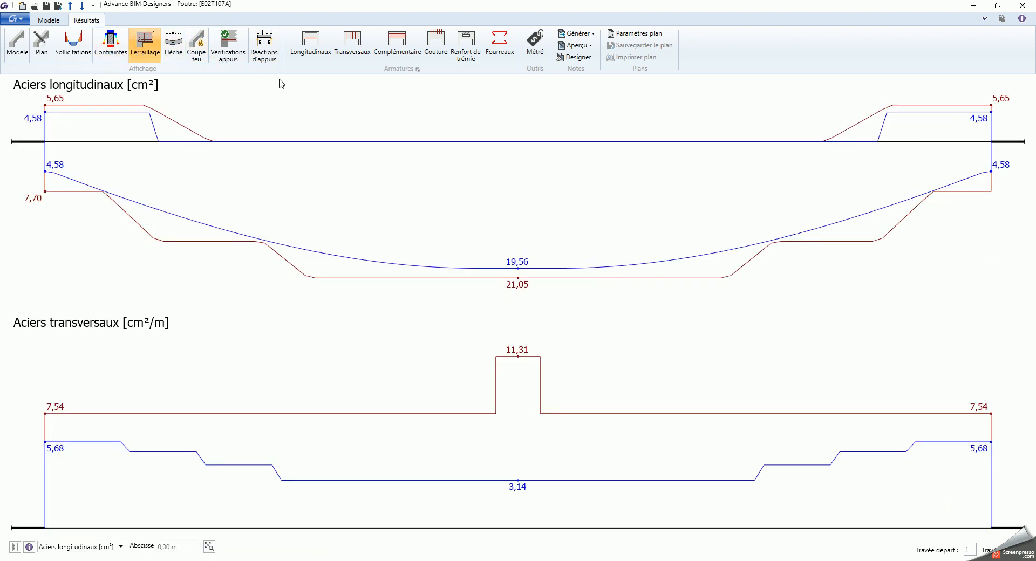
Step: Generate a preview of the detailed beam calculation report with all chapters included
{"action": "left_click", "coordinate": [590, 48]}
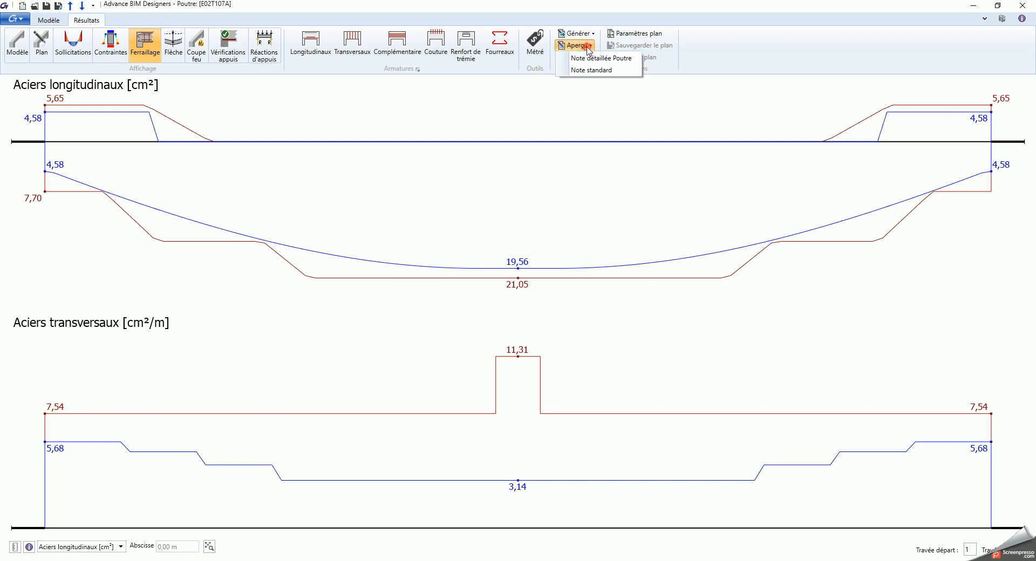
{"action": "left_click", "coordinate": [590, 58]}
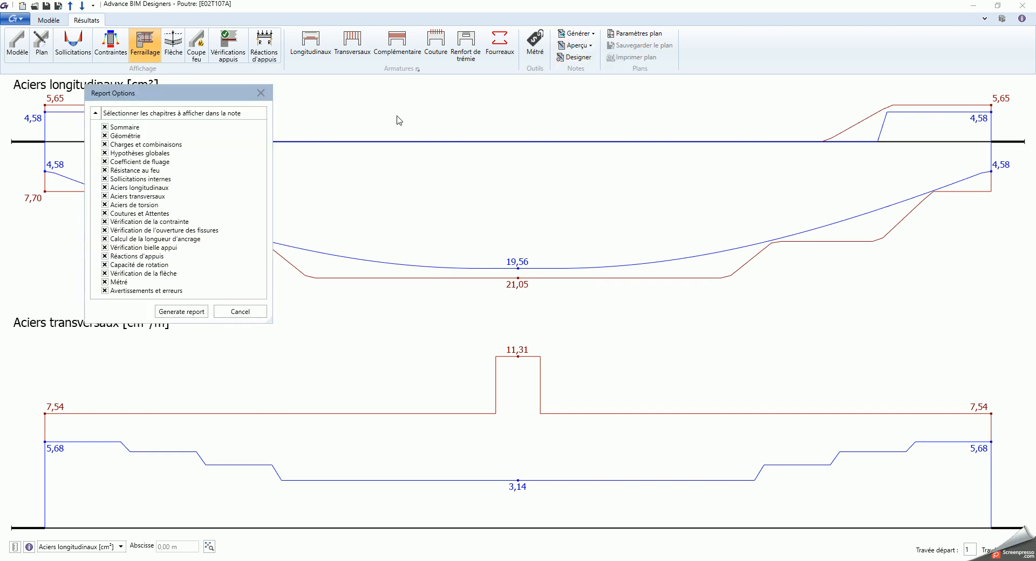
{"action": "left_click", "coordinate": [195, 312]}
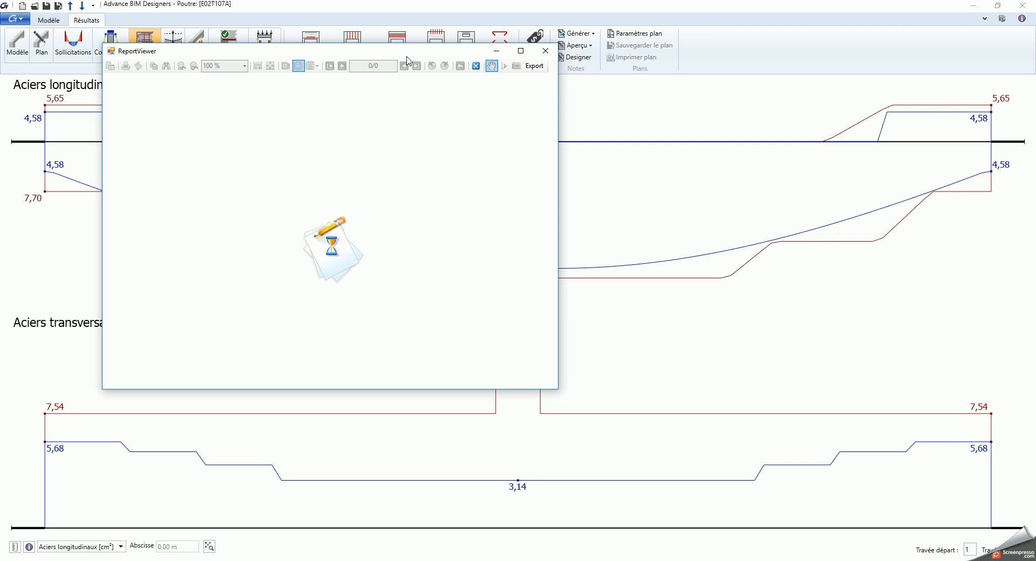
Step: Read through the report's load, material, creep and internal force chapters in the maximized viewer and close it
{"action": "double_click", "coordinate": [407, 55]}
{"action": "scroll", "coordinate": [551, 209], "scroll_direction": "down", "scroll_amount": 10}
{"action": "scroll", "coordinate": [552, 210], "scroll_direction": "down", "scroll_amount": 3}
{"action": "scroll", "coordinate": [804, 246], "scroll_direction": "down", "scroll_amount": 1}
{"action": "scroll", "coordinate": [812, 241], "scroll_direction": "down", "scroll_amount": 15}
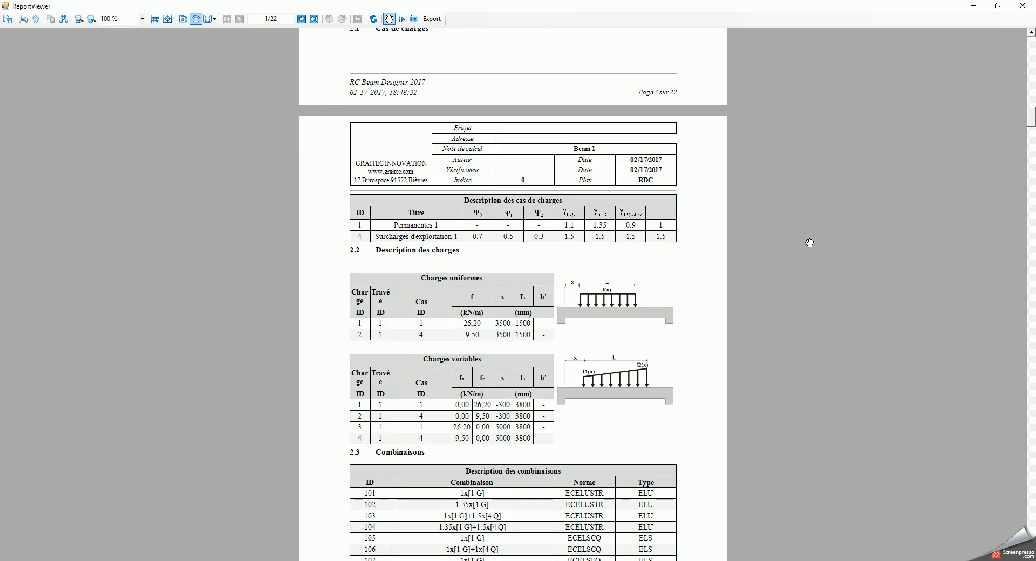
{"action": "scroll", "coordinate": [810, 243], "scroll_direction": "down", "scroll_amount": 10}
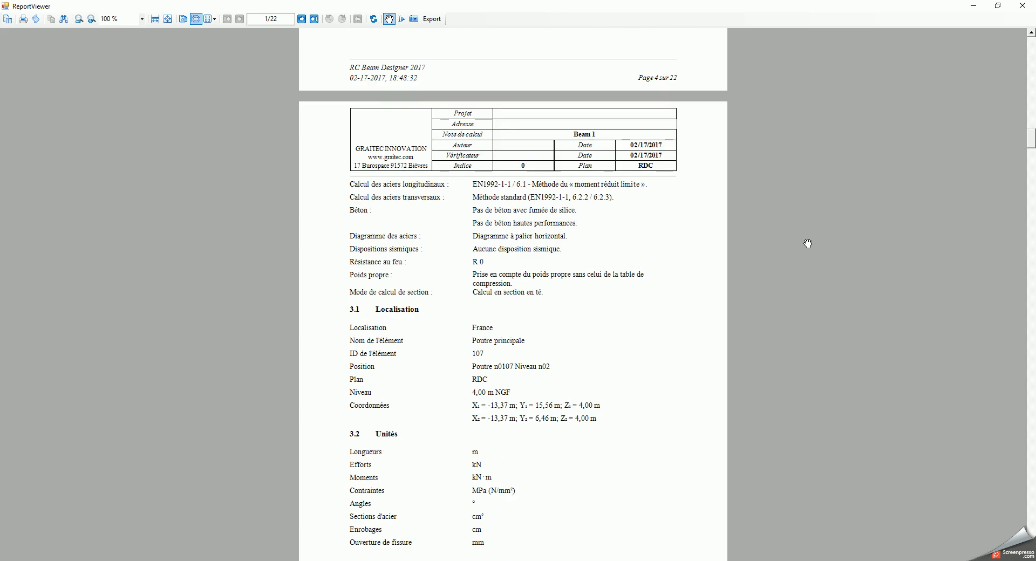
{"action": "scroll", "coordinate": [807, 243], "scroll_direction": "down", "scroll_amount": 10}
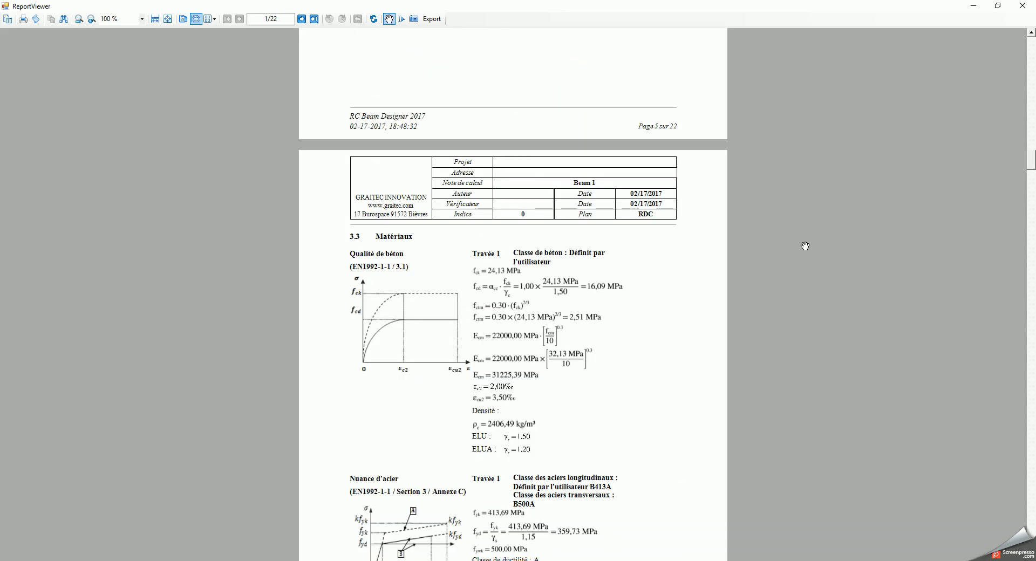
{"action": "scroll", "coordinate": [805, 246], "scroll_direction": "down", "scroll_amount": 1}
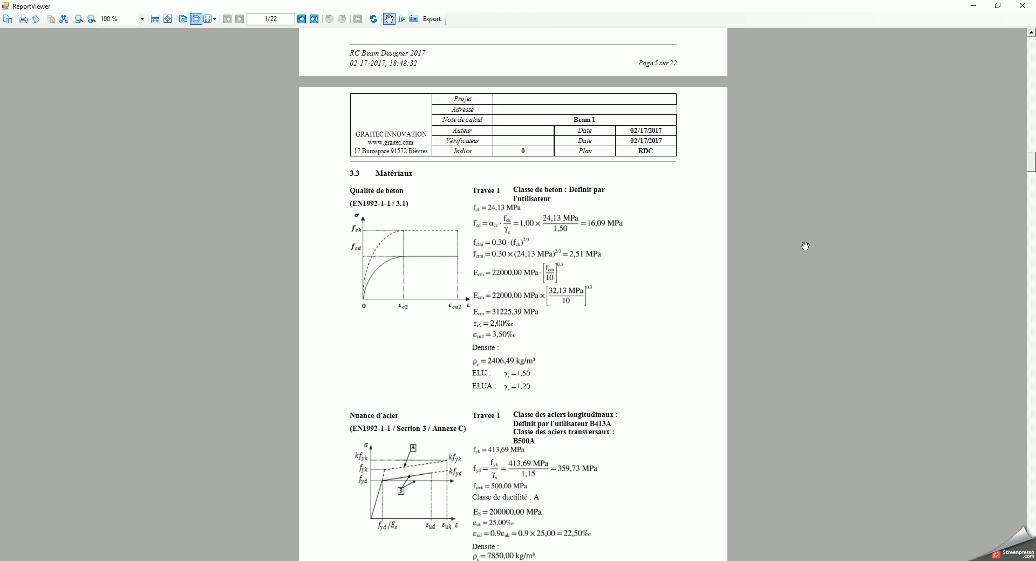
{"action": "scroll", "coordinate": [858, 223], "scroll_direction": "down", "scroll_amount": 2}
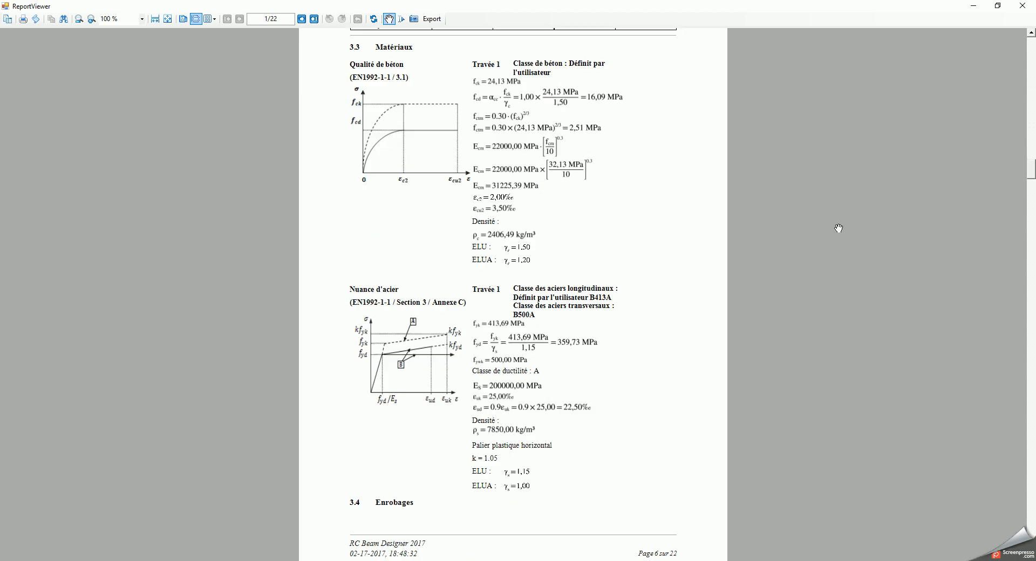
{"action": "scroll", "coordinate": [826, 228], "scroll_direction": "down", "scroll_amount": 1}
{"action": "scroll", "coordinate": [823, 231], "scroll_direction": "down", "scroll_amount": 17}
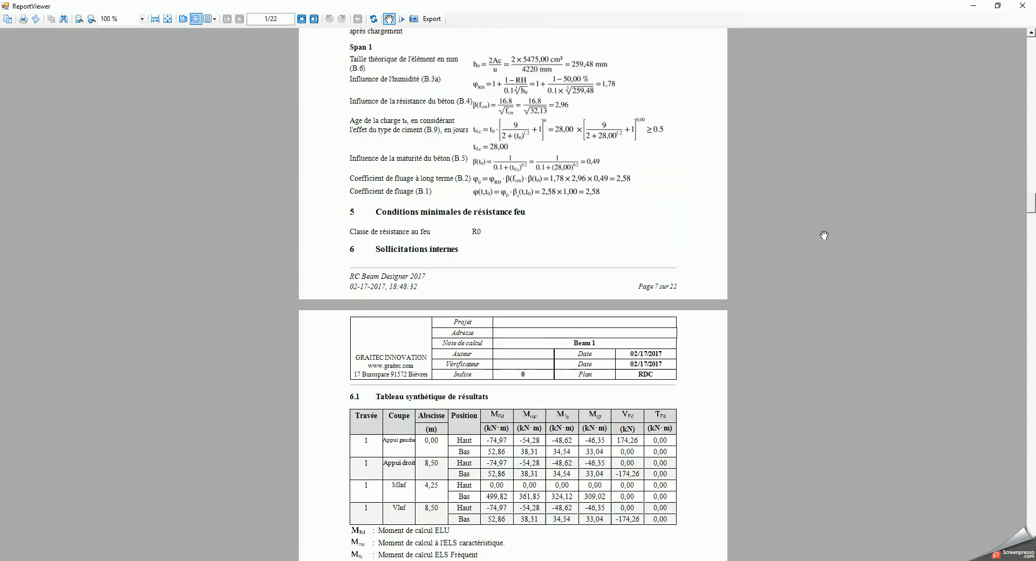
{"action": "scroll", "coordinate": [825, 234], "scroll_direction": "down", "scroll_amount": 1}
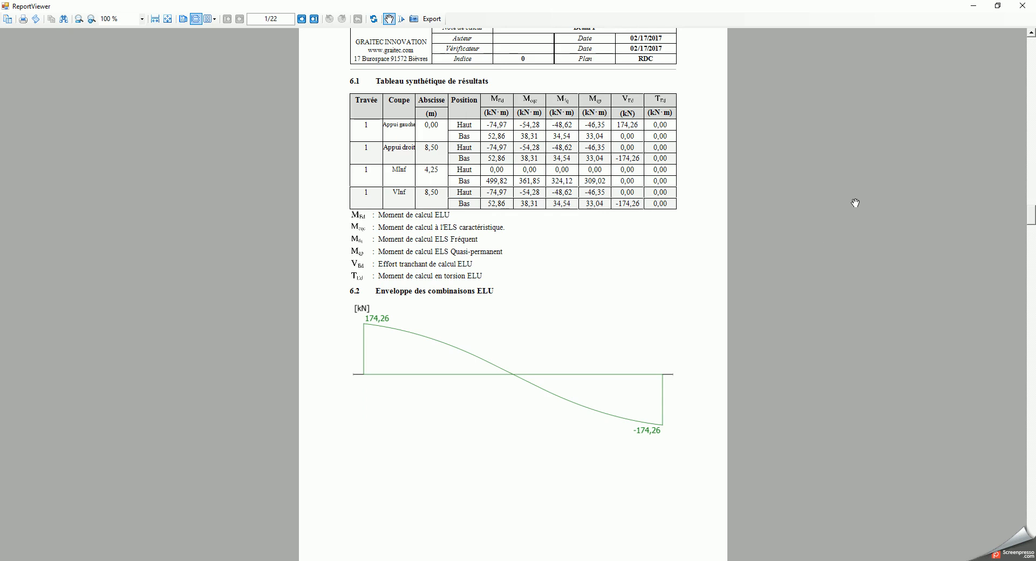
{"action": "scroll", "coordinate": [918, 119], "scroll_direction": "down", "scroll_amount": 6}
{"action": "left_click", "coordinate": [1022, 6]}
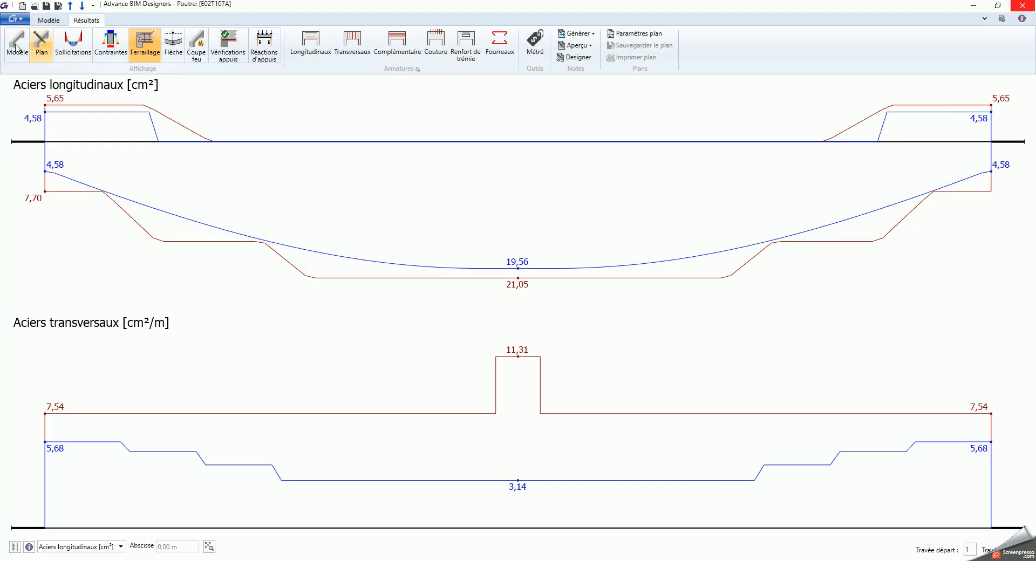
Step: Display the beam's reinforcement drawing and examine its bar schedule, elevation and section A-A
{"action": "left_click", "coordinate": [42, 45]}
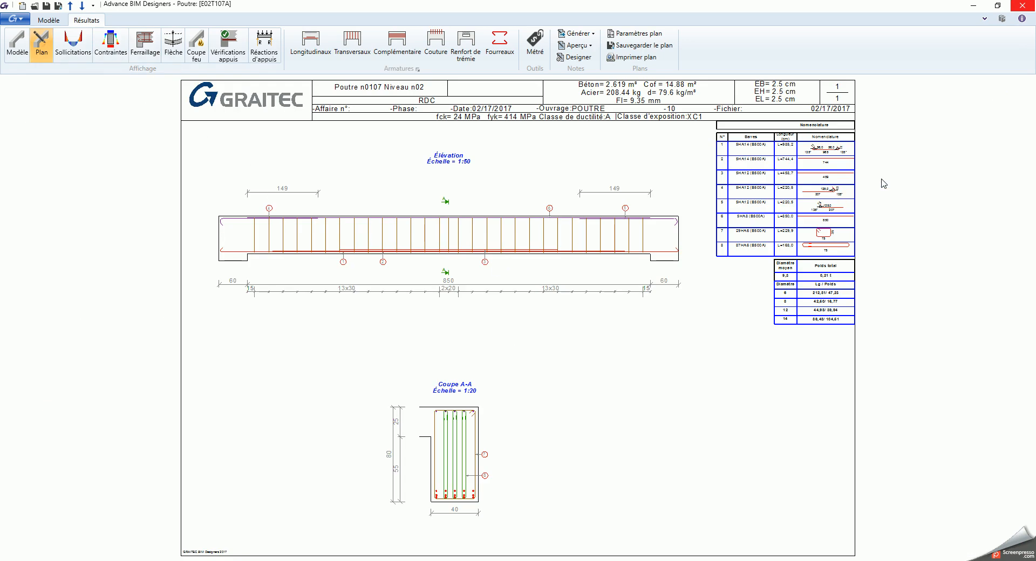
{"action": "scroll", "coordinate": [839, 196], "scroll_direction": "up", "scroll_amount": 5}
{"action": "scroll", "coordinate": [779, 190], "scroll_direction": "down", "scroll_amount": 5}
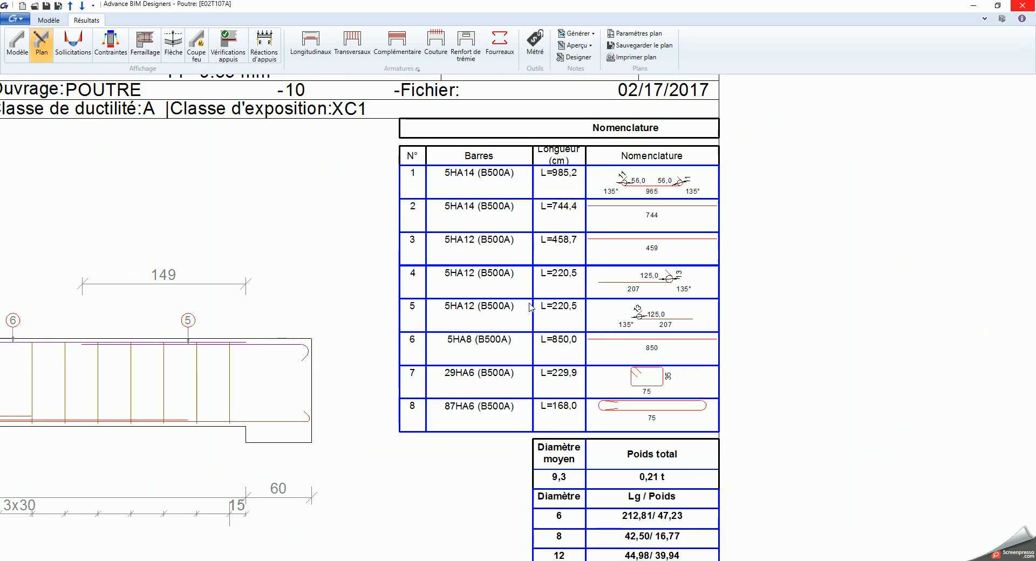
{"action": "mouse_move", "coordinate": [460, 274]}
{"action": "middle_mouse_down"}
{"action": "mouse_move", "coordinate": [752, 237]}
{"action": "mouse_move", "coordinate": [674, 277]}
{"action": "middle_mouse_up"}
{"action": "middle_click_drag", "start_coordinate": [317, 250], "coordinate": [488, 203]}
{"action": "scroll", "coordinate": [316, 218], "scroll_direction": "down", "scroll_amount": 3}
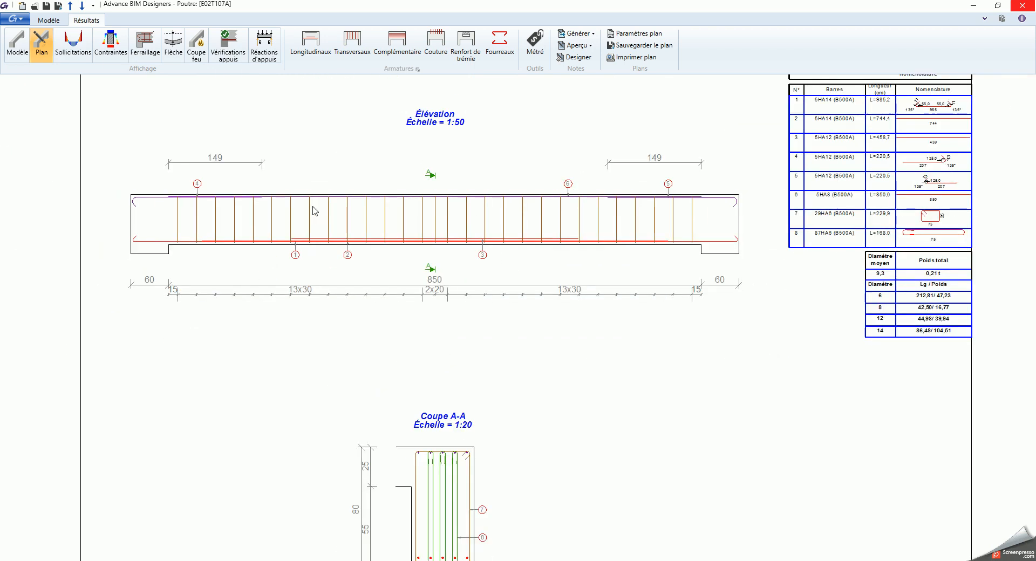
{"action": "scroll", "coordinate": [311, 214], "scroll_direction": "down", "scroll_amount": 1}
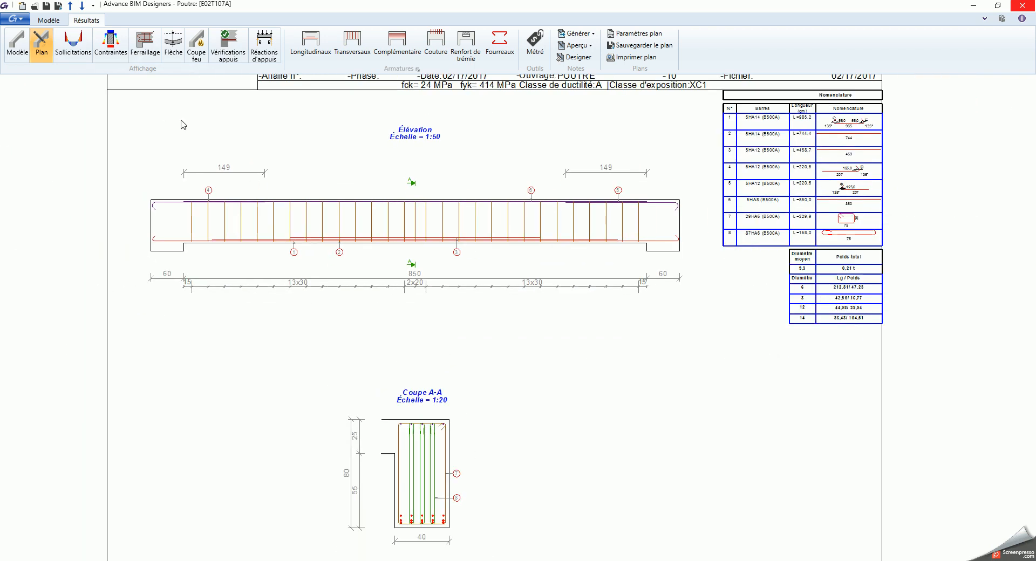
{"action": "scroll", "coordinate": [189, 129], "scroll_direction": "down", "scroll_amount": 1}
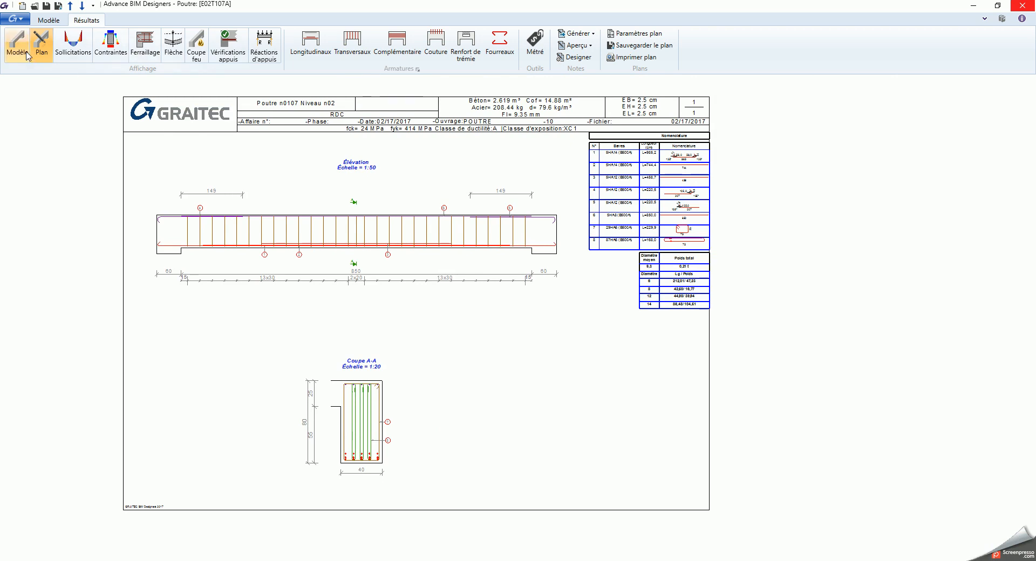
Step: Return to the beam model, set the height of Travée 1 to 0.60 m and recalculate the reinforcement
{"action": "left_click", "coordinate": [21, 51]}
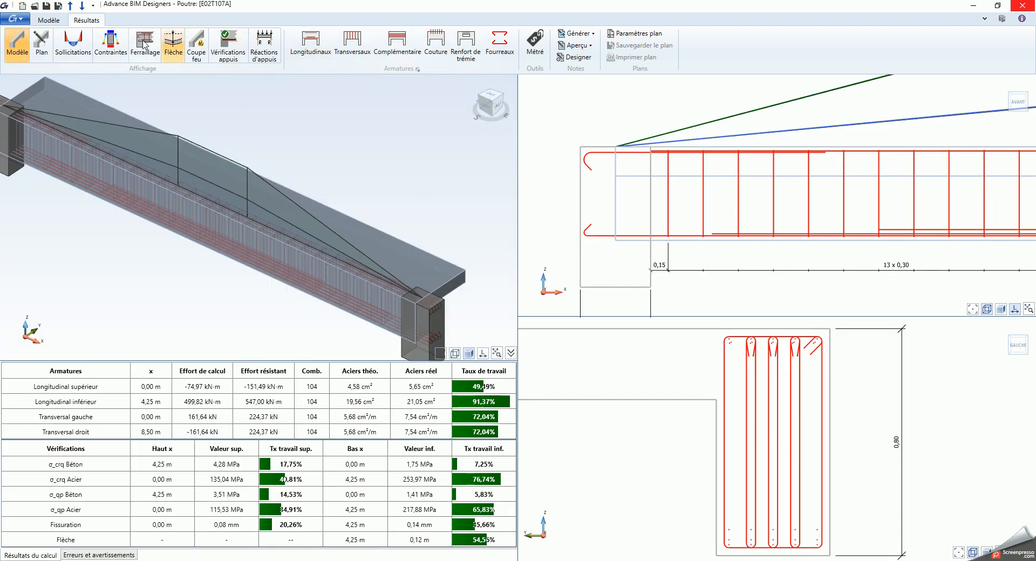
{"action": "left_click", "coordinate": [49, 20]}
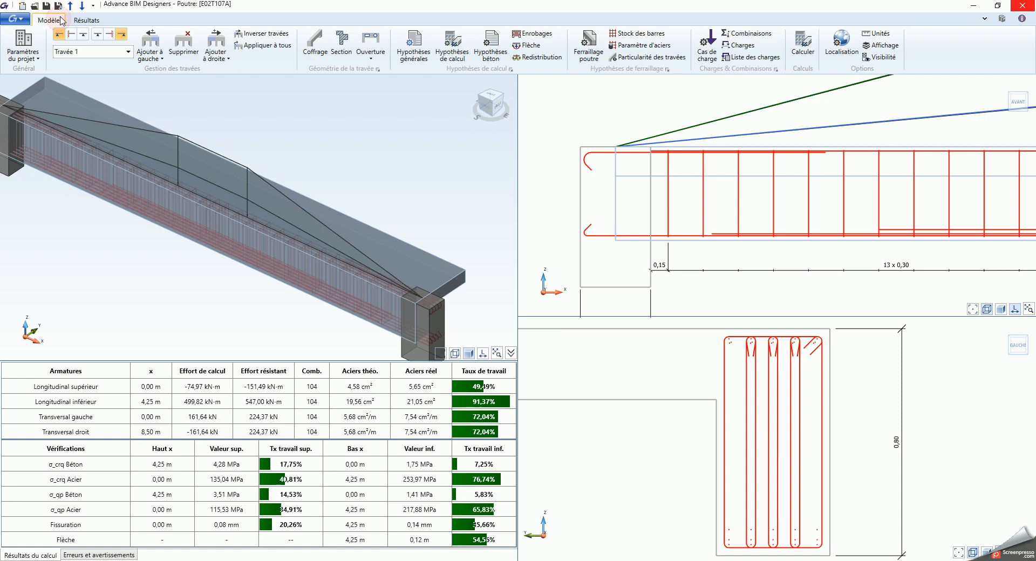
{"action": "left_click", "coordinate": [313, 54]}
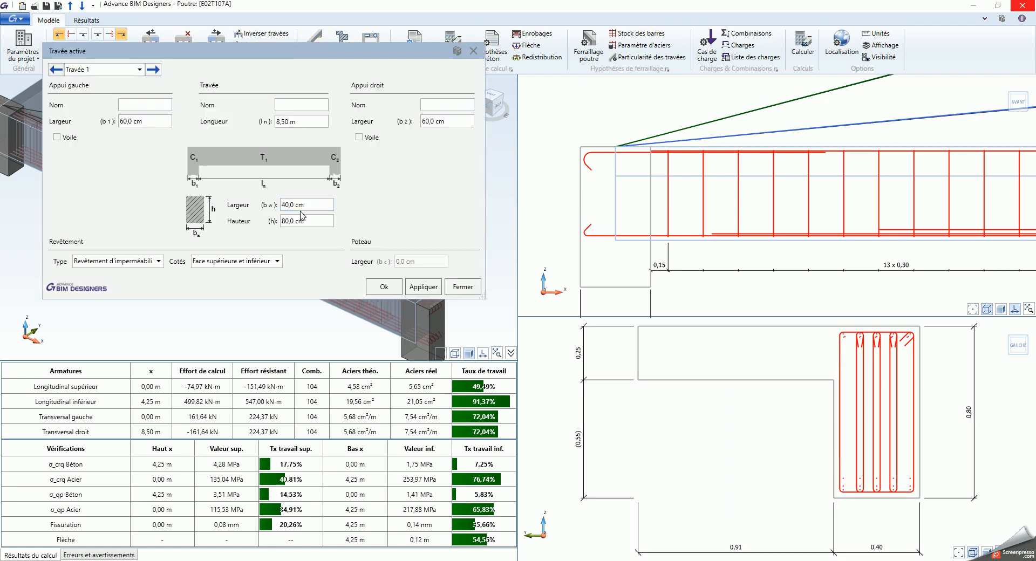
{"action": "left_click_drag", "start_coordinate": [315, 220], "coordinate": [264, 214]}
{"action": "type", "text": ",6"}
{"action": "left_click_drag", "start_coordinate": [312, 221], "coordinate": [257, 212]}
{"action": "left_click", "coordinate": [388, 288]}
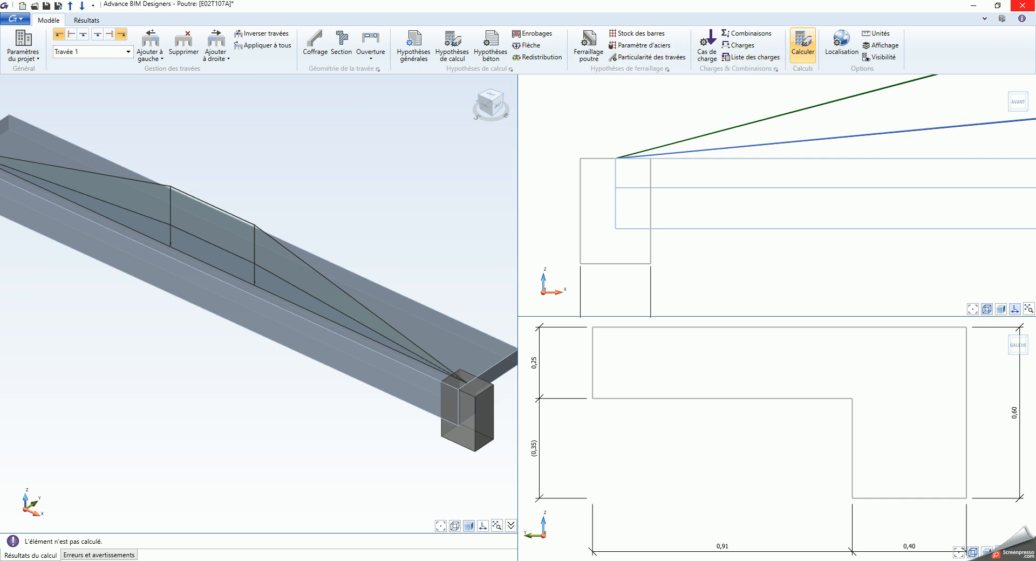
{"action": "left_click", "coordinate": [803, 44]}
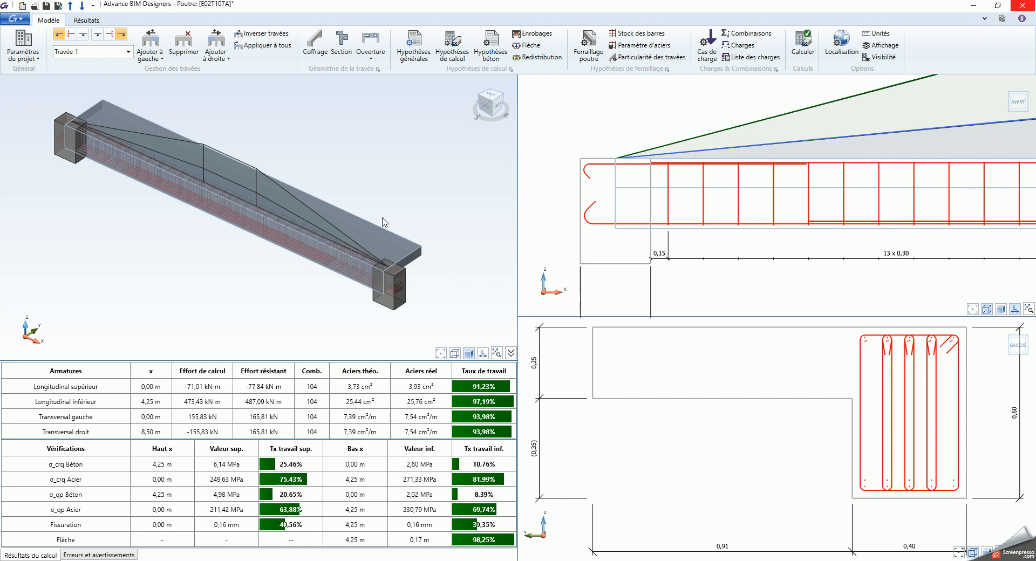
{"action": "scroll", "coordinate": [687, 244], "scroll_direction": "down", "scroll_amount": 4}
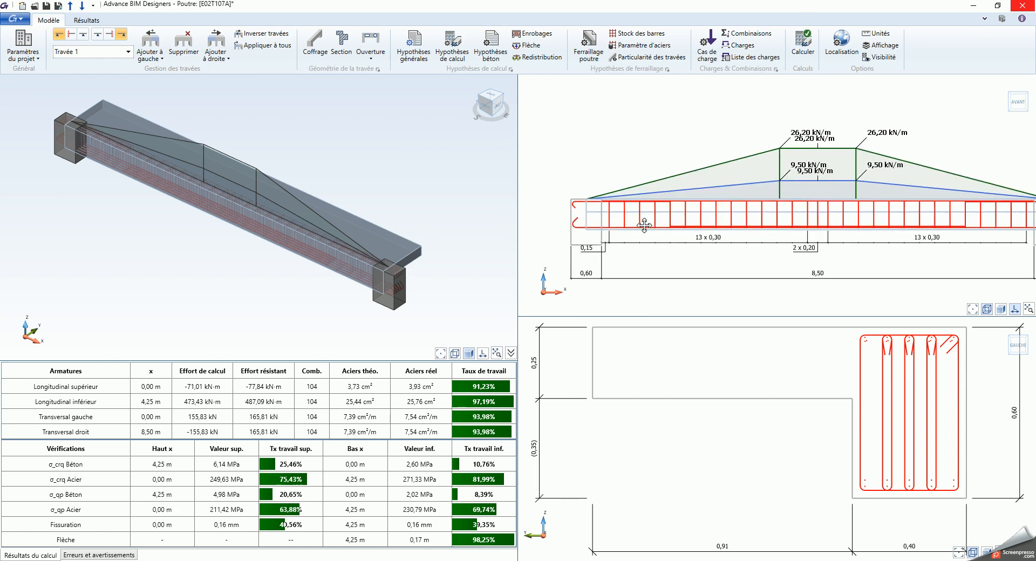
Step: Save the modified beam as a Graitec Exchange Model file named 107 in the MODELE REVIT folder
{"action": "left_click", "coordinate": [15, 19]}
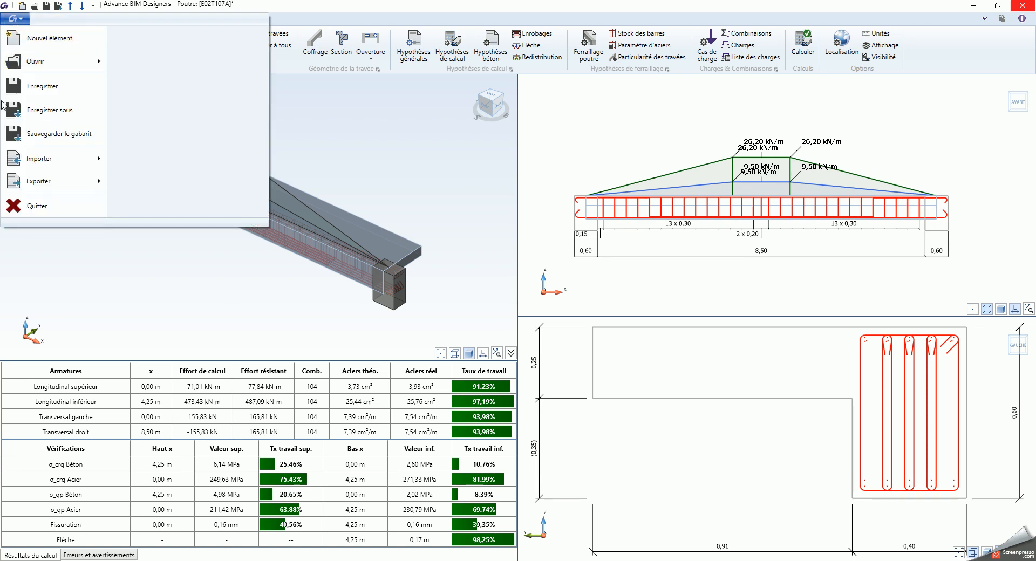
{"action": "left_click", "coordinate": [40, 120]}
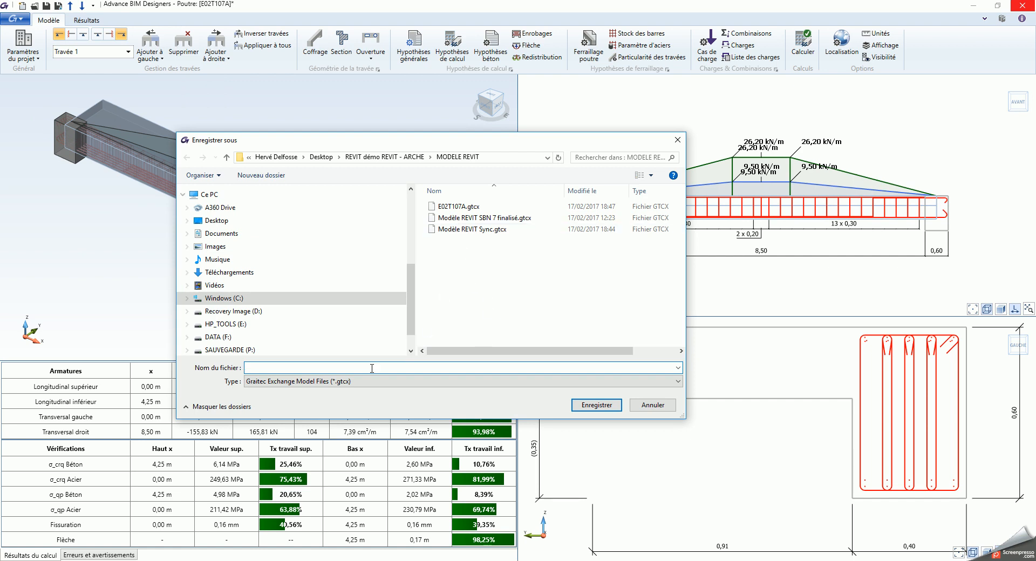
{"action": "left_click", "coordinate": [328, 370]}
{"action": "type", "text": "107"}
{"action": "key", "text": "Return"}
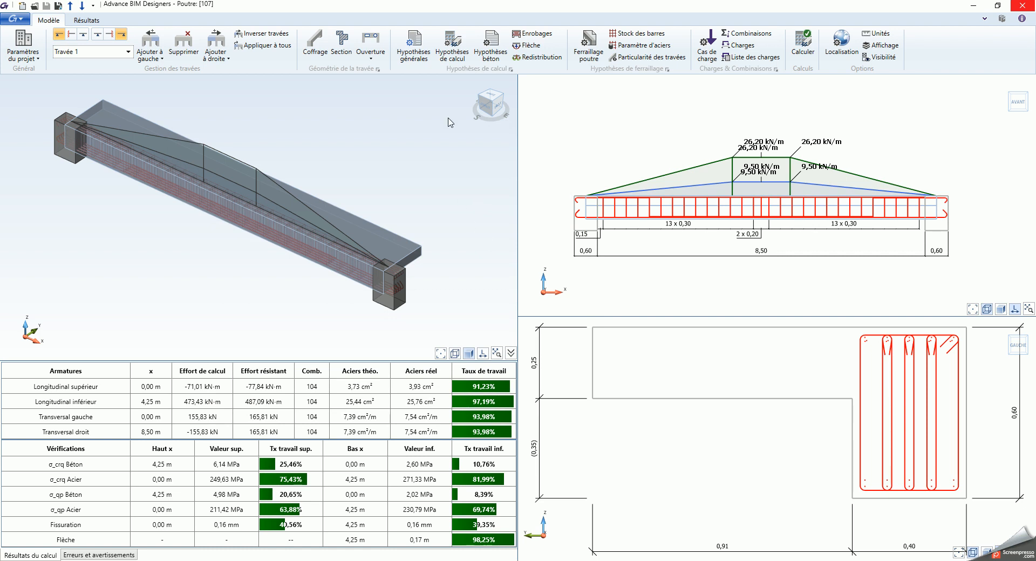
Step: Close Advance BIM Designers and import the modified concrete section and reinforcement into Arche Ossature
{"action": "left_click", "coordinate": [1022, 6]}
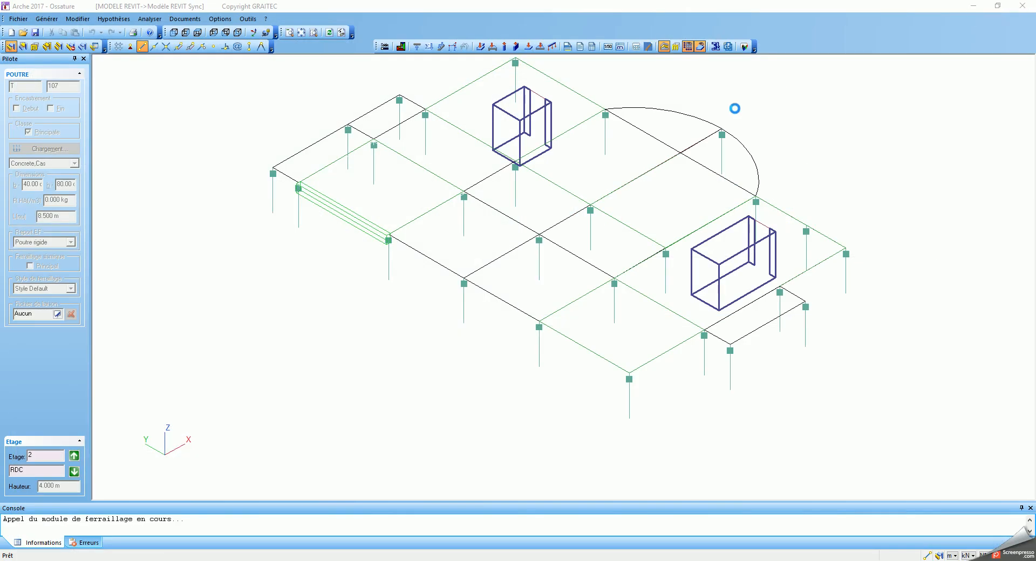
{"action": "left_click_drag", "start_coordinate": [492, 244], "coordinate": [306, 121]}
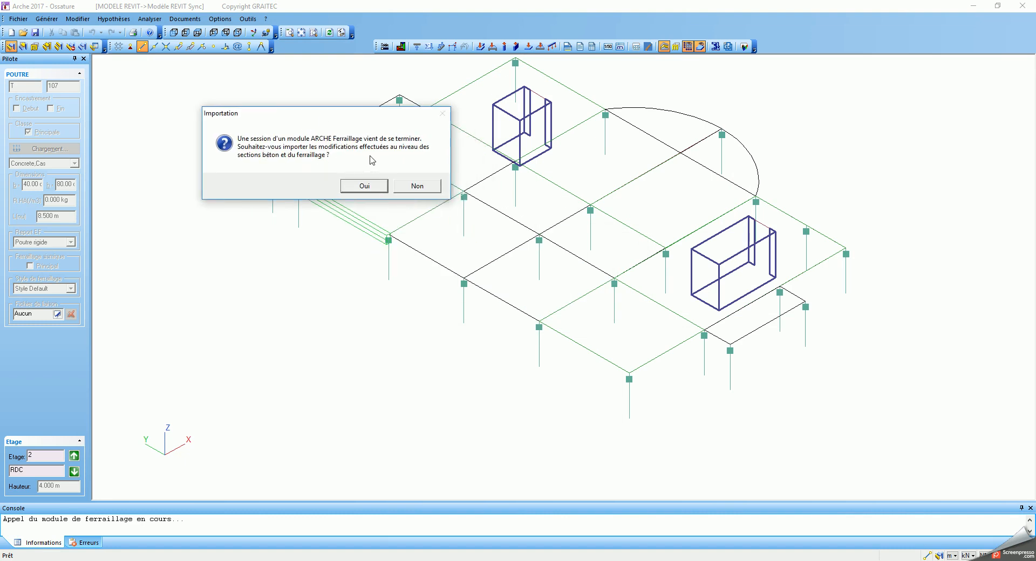
{"action": "left_click", "coordinate": [376, 189]}
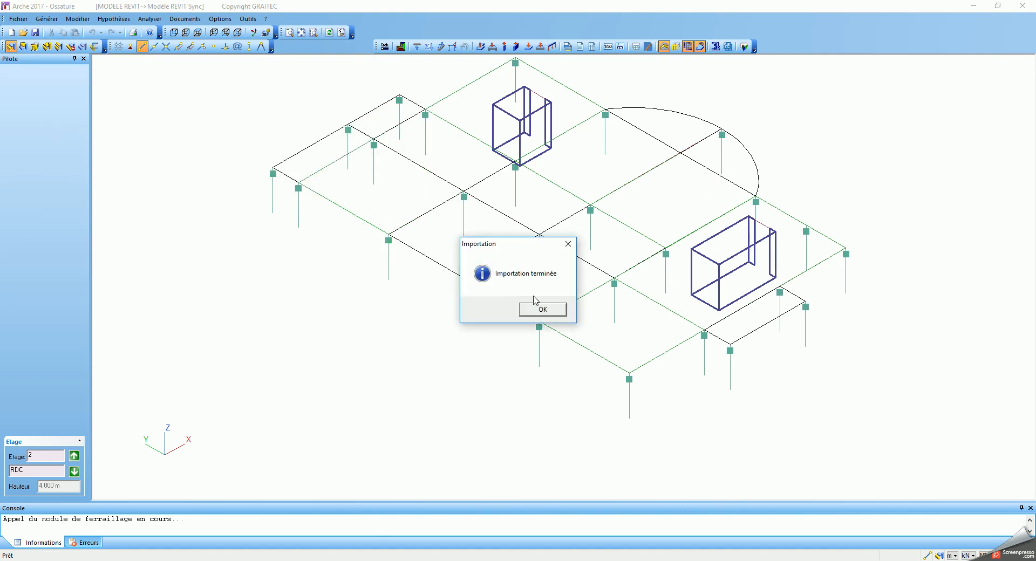
Step: Select beam 107 on the RDC storey and check its updated section dimensions
{"action": "left_click", "coordinate": [543, 310]}
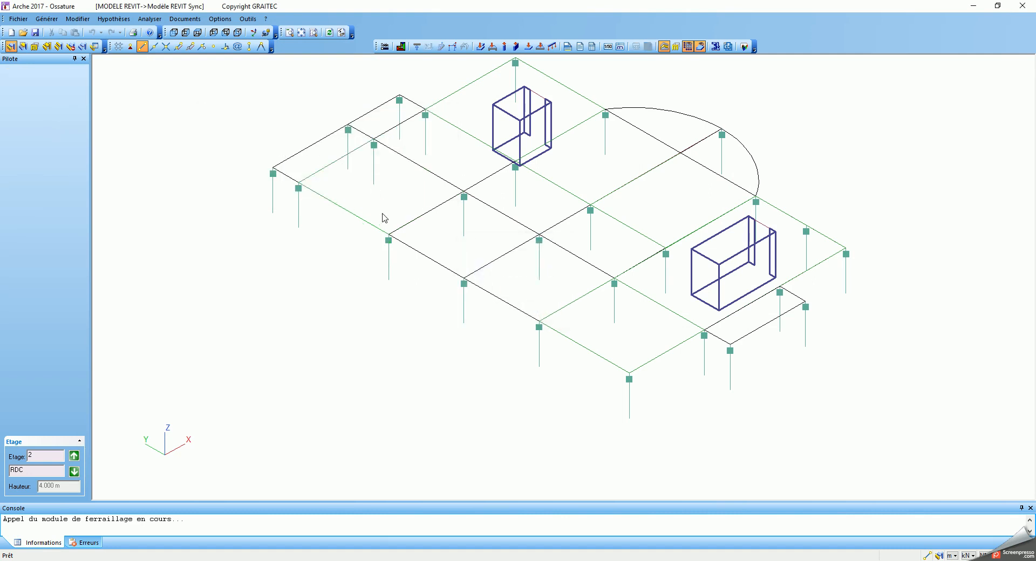
{"action": "scroll", "coordinate": [383, 215], "scroll_direction": "down", "scroll_amount": 2}
{"action": "middle_click_drag", "start_coordinate": [387, 212], "coordinate": [399, 252]}
{"action": "scroll", "coordinate": [347, 224], "scroll_direction": "up", "scroll_amount": 3}
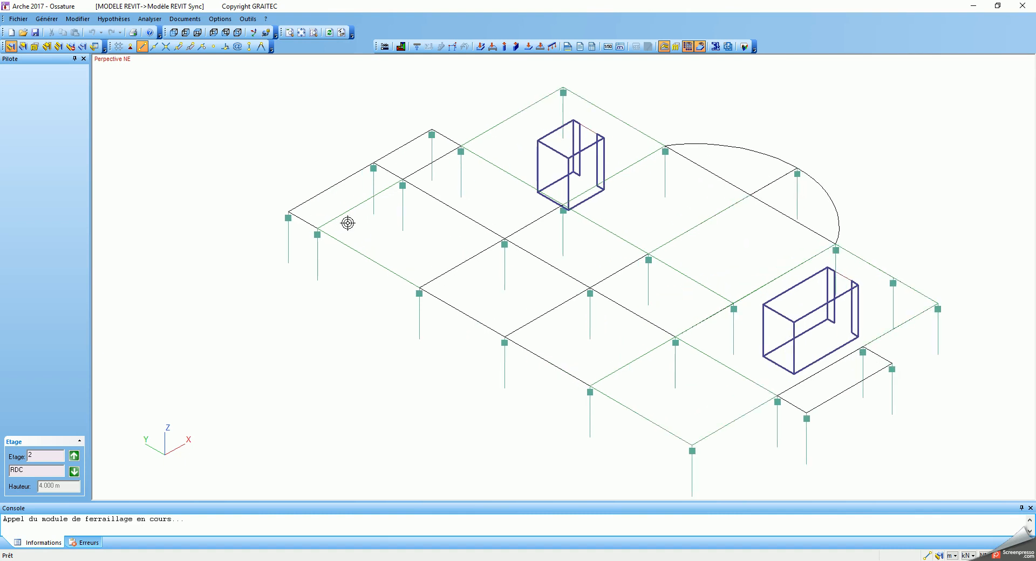
{"action": "left_click", "coordinate": [365, 257]}
{"action": "left_click", "coordinate": [365, 260]}
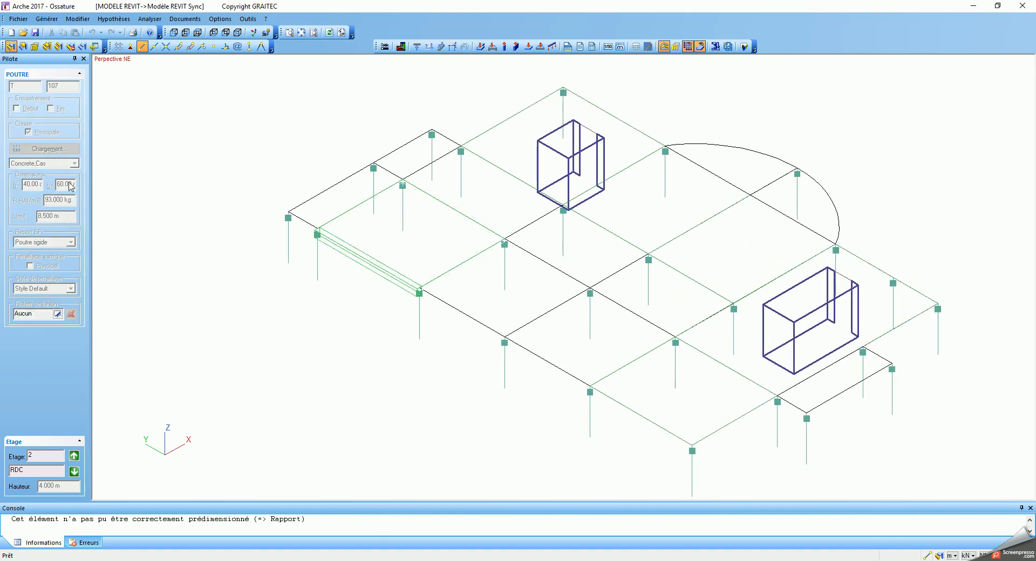
{"action": "left_click", "coordinate": [229, 232]}
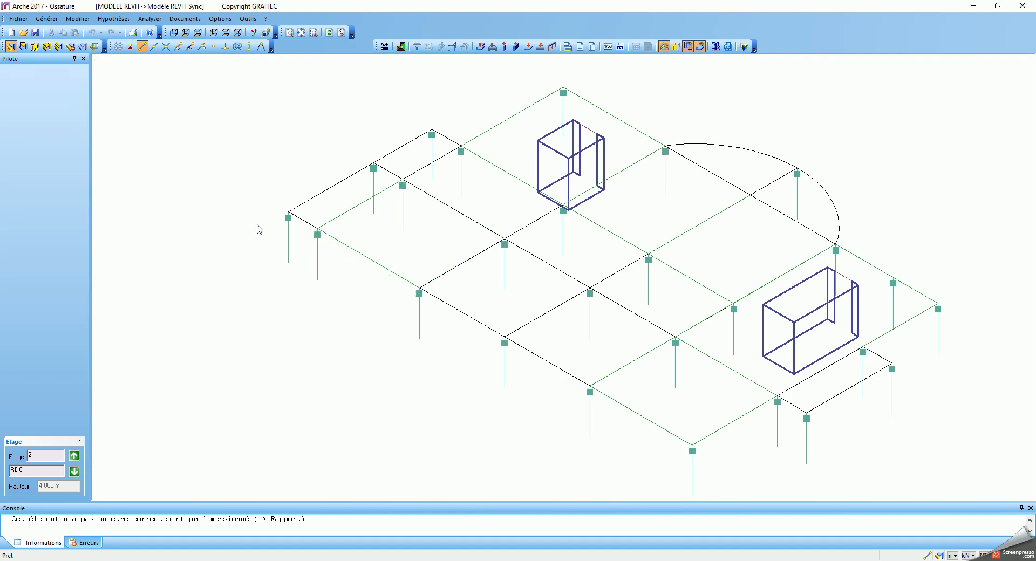
{"action": "middle_click_drag", "start_coordinate": [321, 219], "coordinate": [270, 213]}
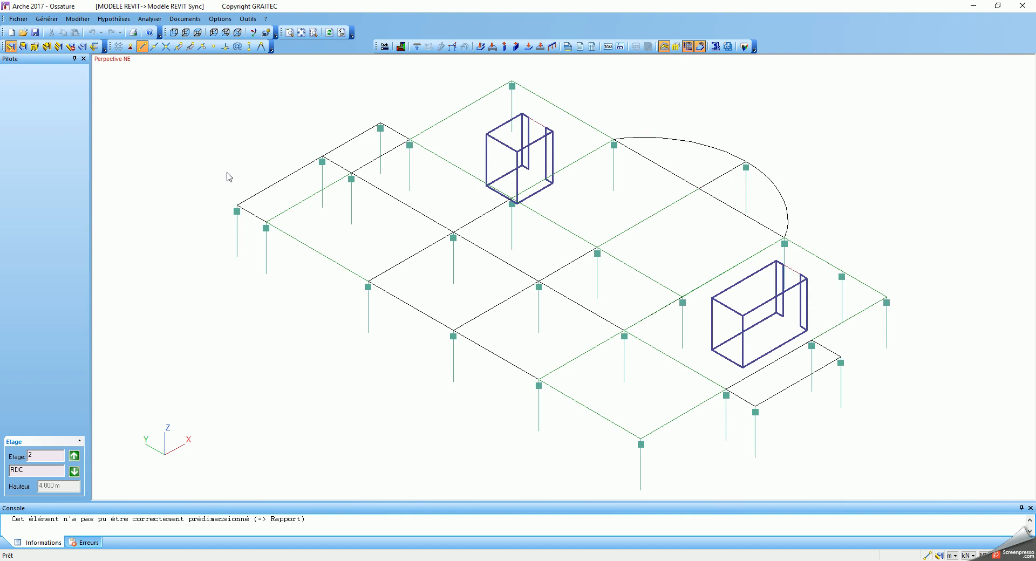
Step: Save the model and export it as a Graitec BIM archive over echange.gtcx in the Fichiers d'échange folder
{"action": "key", "text": "ctrl+s"}
{"action": "key", "text": "alt+Tab"}
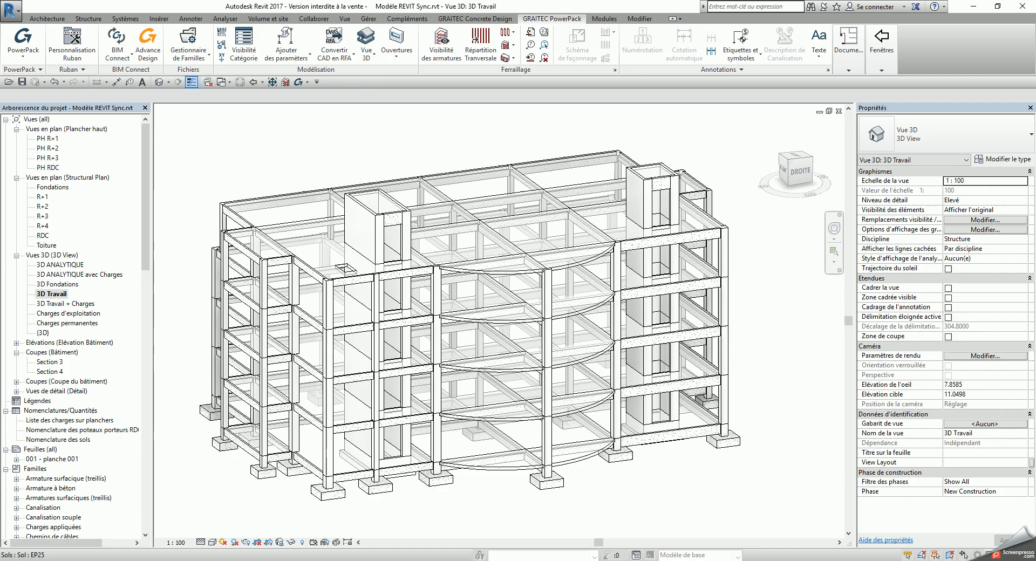
{"action": "key", "text": "alt+Tab"}
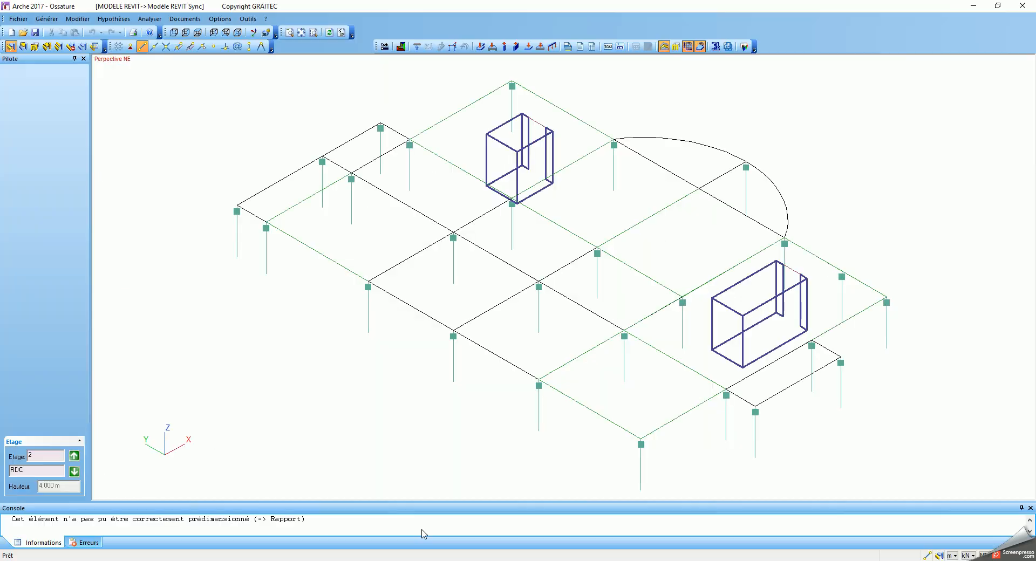
{"action": "left_click", "coordinate": [19, 18]}
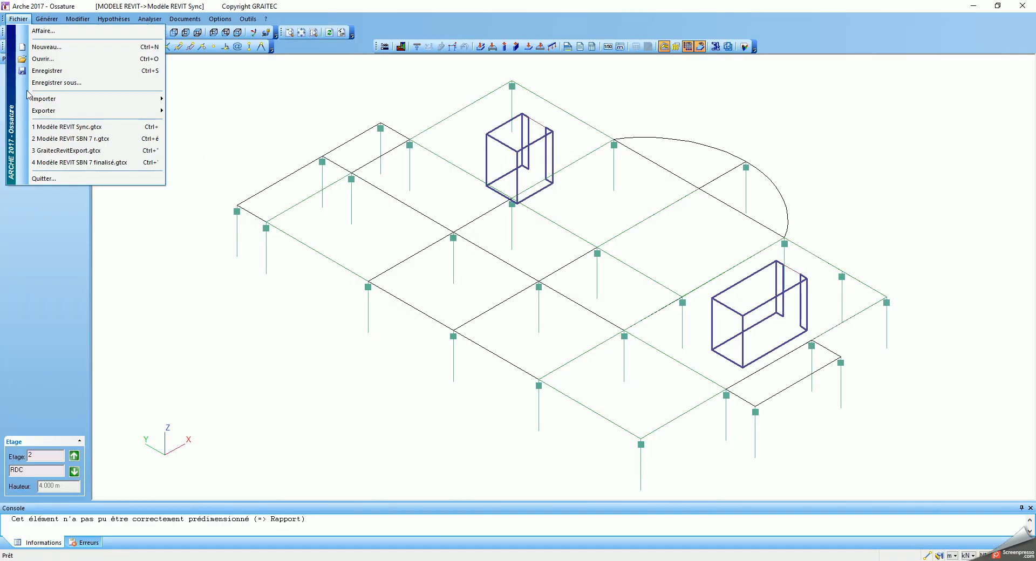
{"action": "mouse_move", "coordinate": [51, 112]}
{"action": "left_click", "coordinate": [270, 111]}
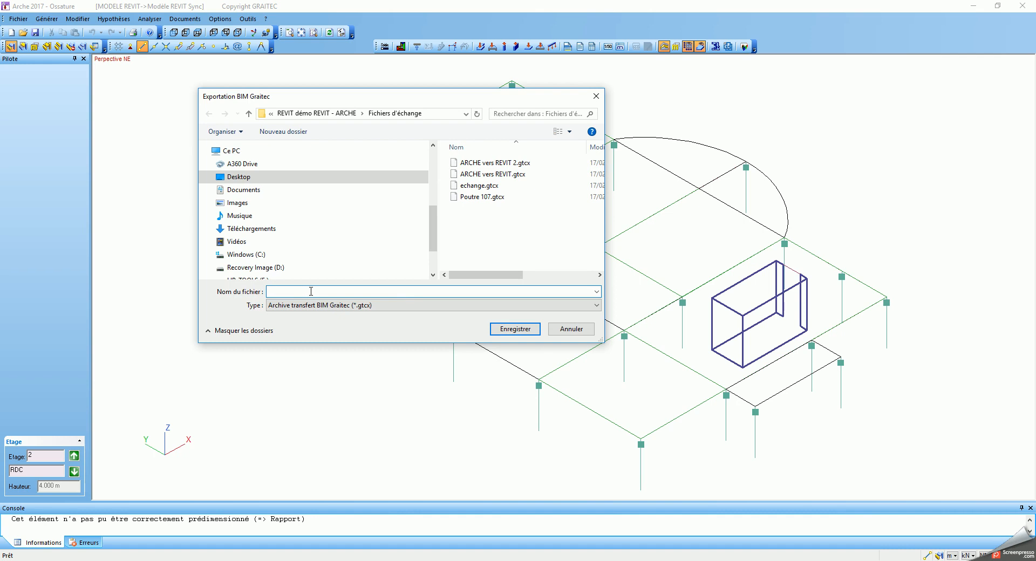
{"action": "left_click", "coordinate": [319, 292]}
{"action": "left_click", "coordinate": [467, 185]}
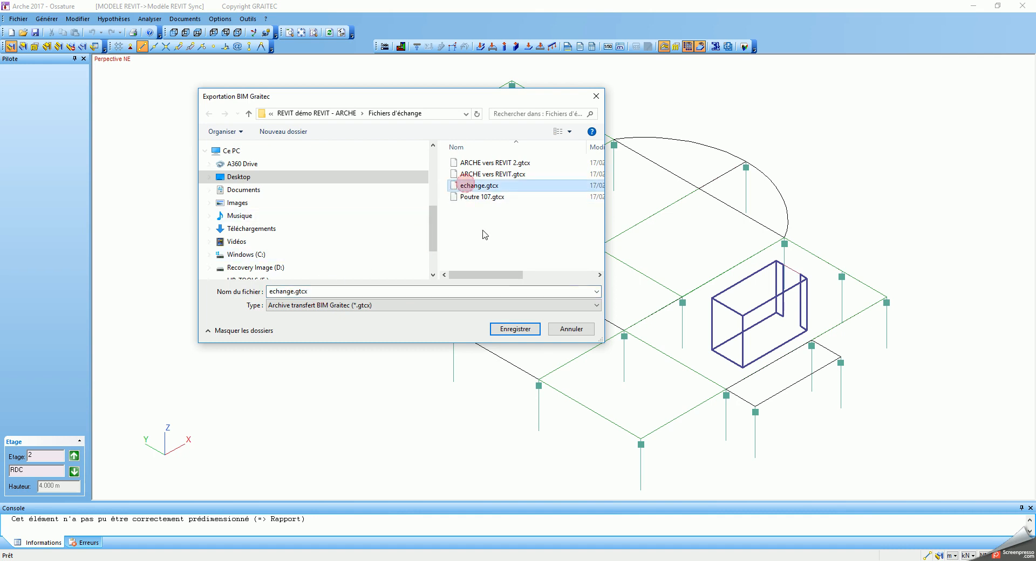
{"action": "left_click", "coordinate": [516, 330]}
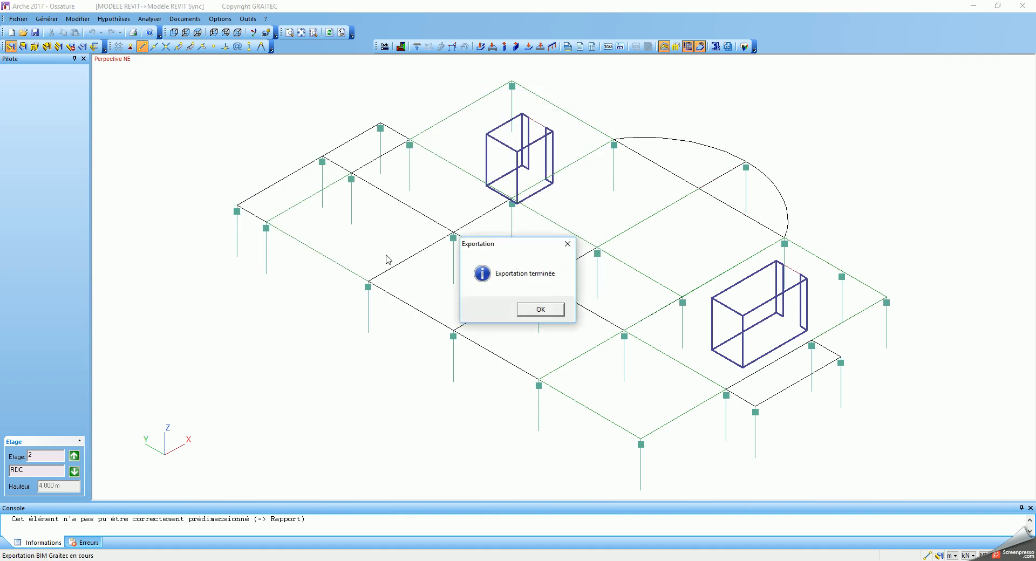
{"action": "left_click", "coordinate": [542, 309]}
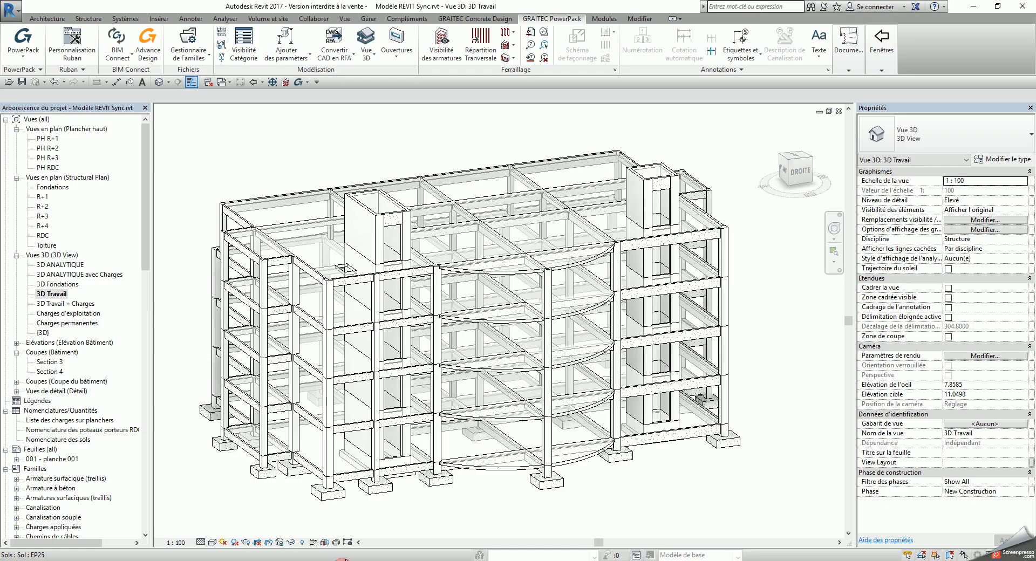
Step: Switch to Revit and open the PH RDC floor plan
{"action": "scroll", "coordinate": [393, 280], "scroll_direction": "down", "scroll_amount": 2}
{"action": "middle_click_drag", "start_coordinate": [392, 280], "coordinate": [519, 367], "text": "shift"}
{"action": "double_click", "coordinate": [55, 168]}
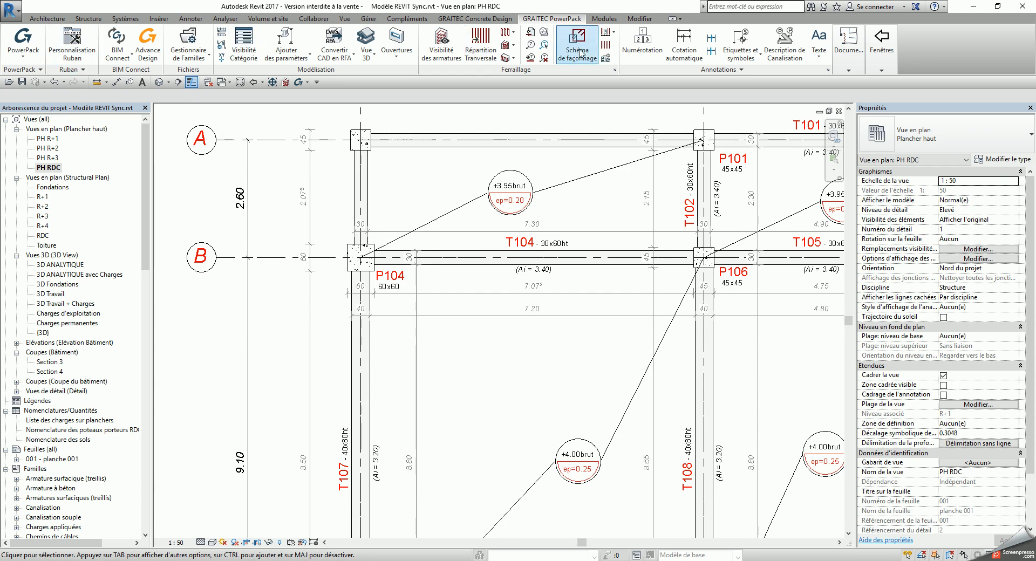
Step: Start the BIM Connect synchronisation and load echange.gtcx from the Fichiers d'échange folder
{"action": "left_click", "coordinate": [117, 48]}
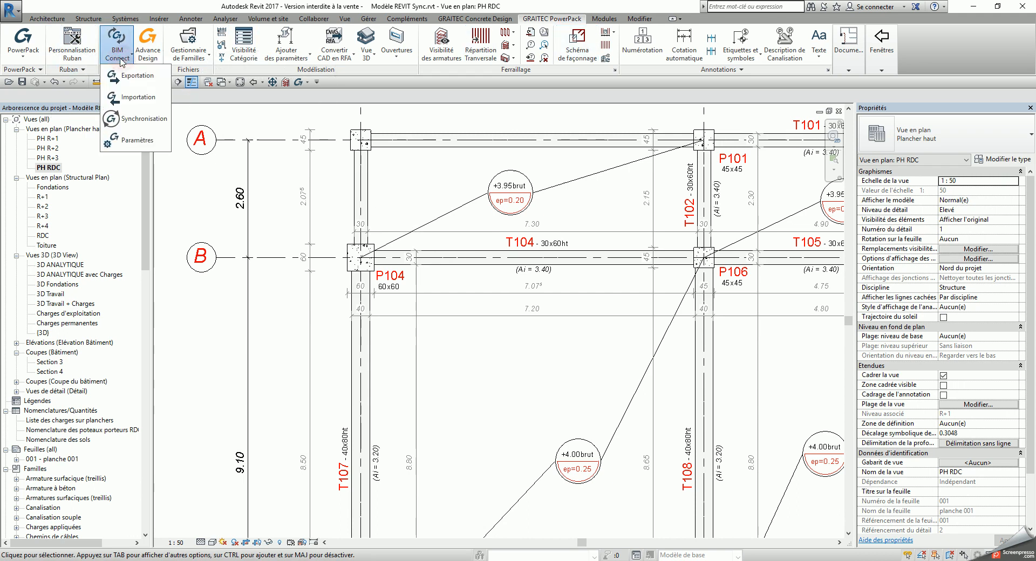
{"action": "left_click", "coordinate": [159, 117]}
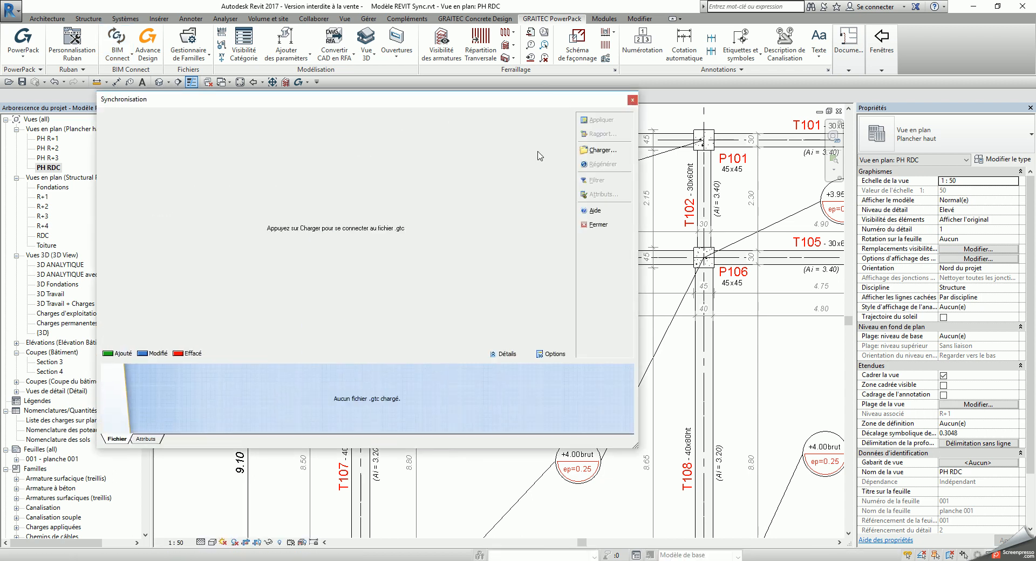
{"action": "left_click", "coordinate": [599, 151]}
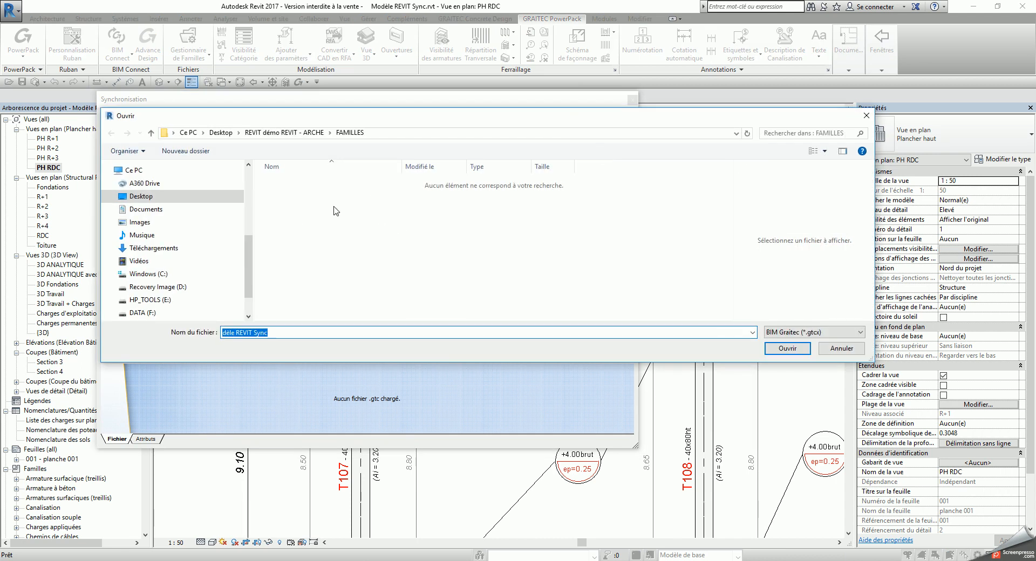
{"action": "left_click", "coordinate": [283, 132]}
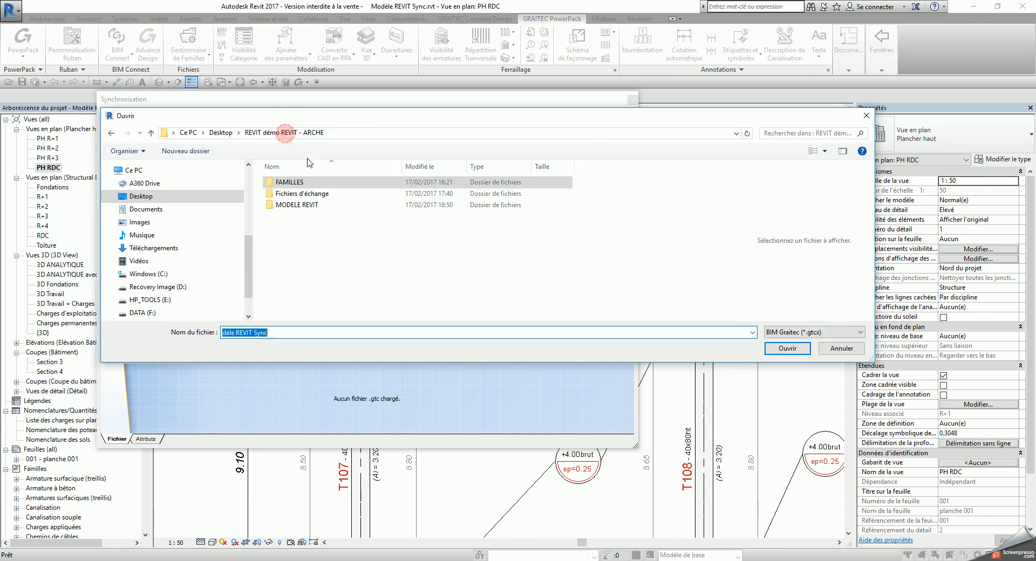
{"action": "double_click", "coordinate": [304, 194]}
{"action": "left_click", "coordinate": [306, 206]}
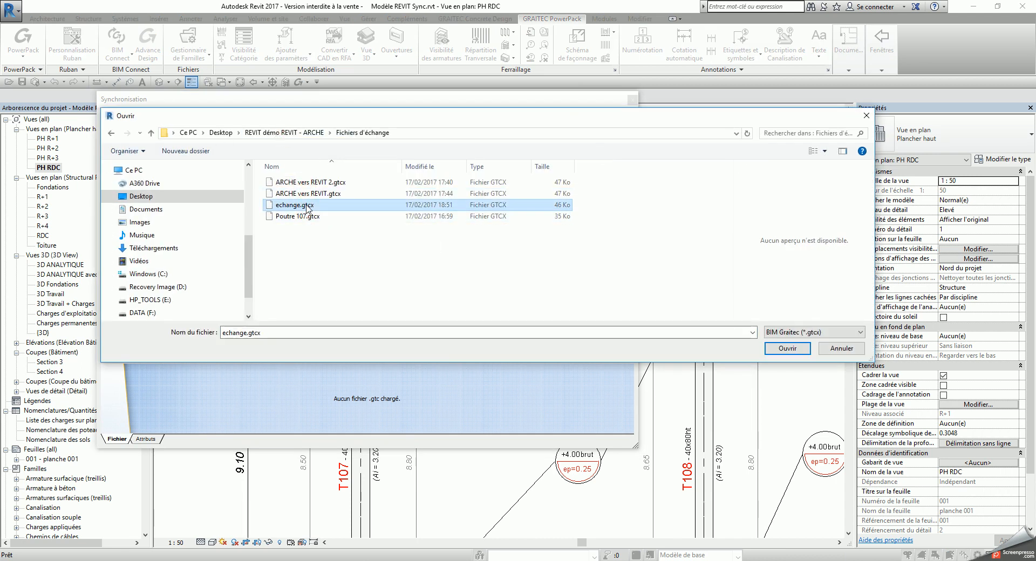
{"action": "left_click", "coordinate": [788, 349]}
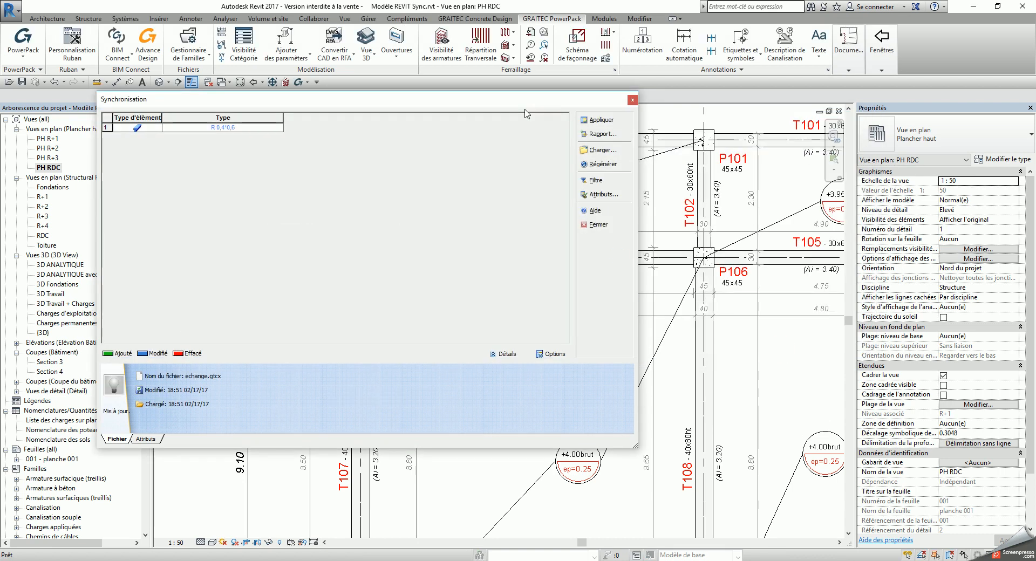
Step: Move and shrink the Synchronisation window, and locate the listed modified beam in the PH RDC plan
{"action": "left_click_drag", "start_coordinate": [541, 110], "coordinate": [689, 109]}
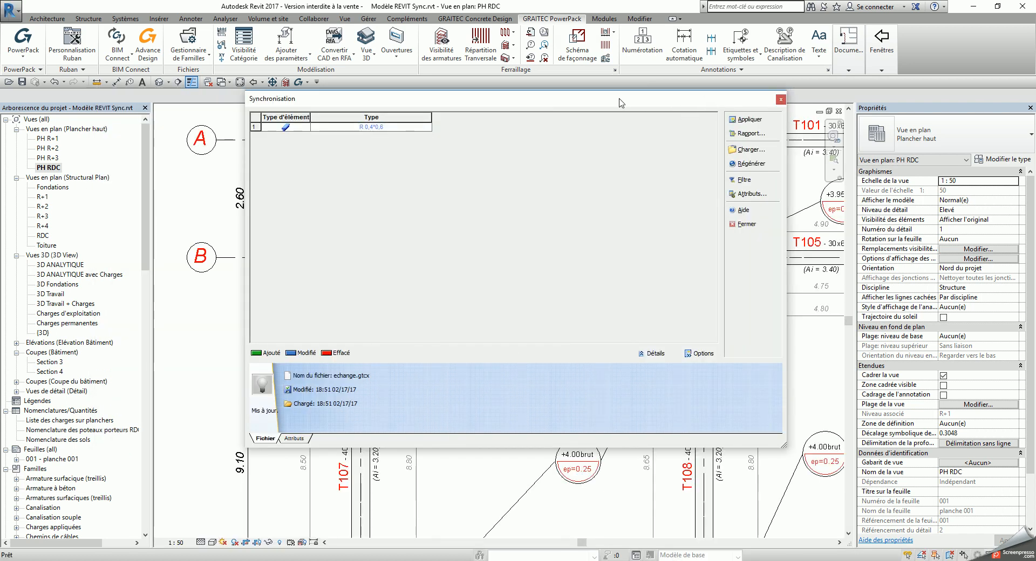
{"action": "left_click_drag", "start_coordinate": [687, 449], "coordinate": [690, 247]}
{"action": "left_click", "coordinate": [388, 130]}
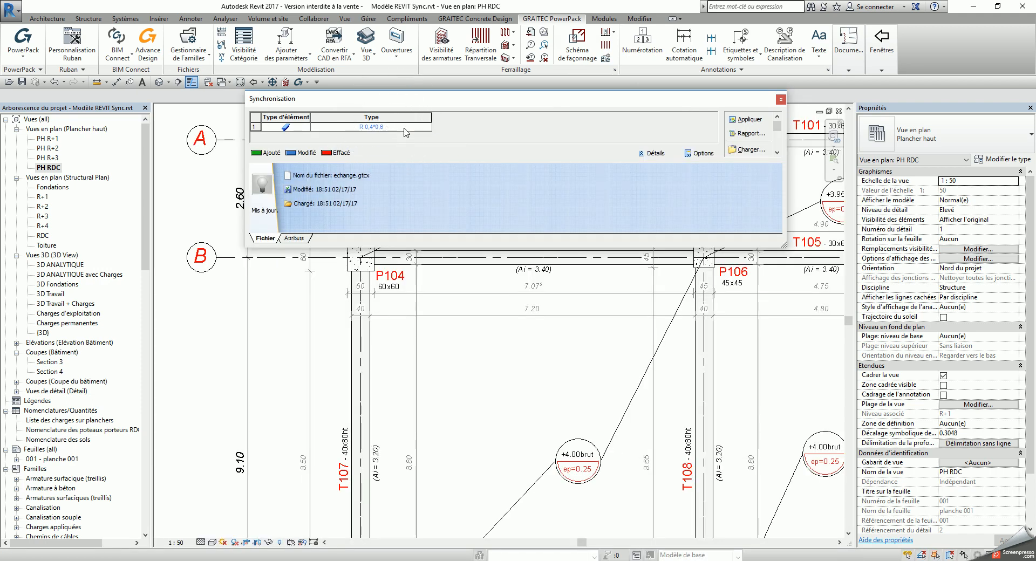
{"action": "mouse_move", "coordinate": [406, 133]}
{"action": "left_click", "coordinate": [414, 130]}
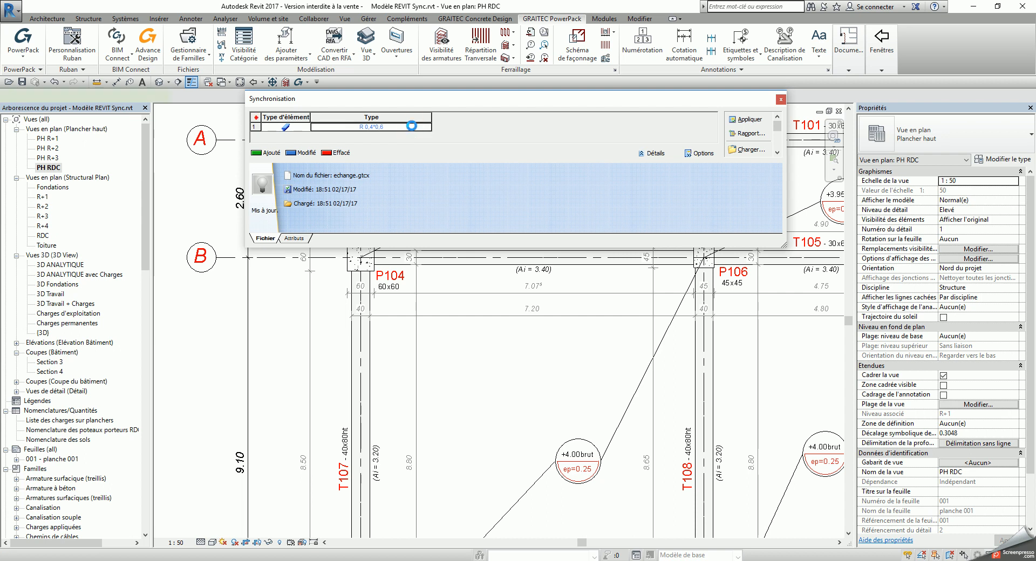
{"action": "double_click", "coordinate": [412, 127]}
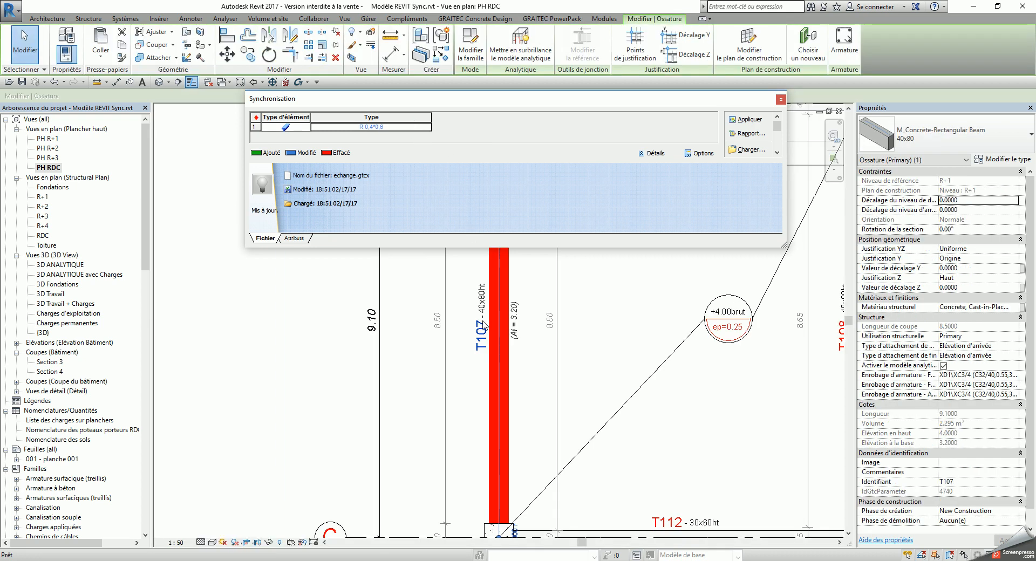
{"action": "scroll", "coordinate": [527, 348], "scroll_direction": "down", "scroll_amount": 4}
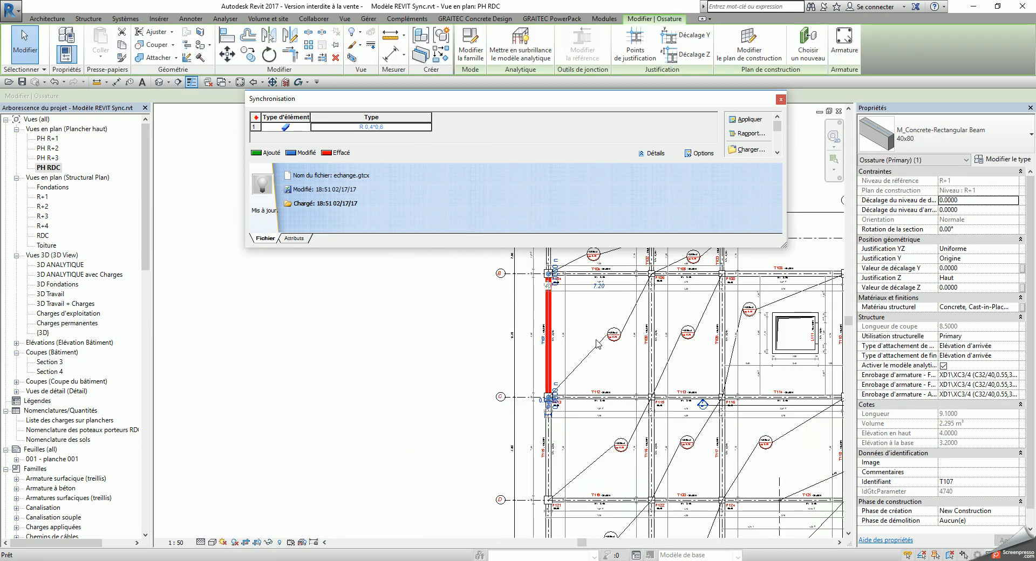
{"action": "middle_click_drag", "start_coordinate": [595, 377], "coordinate": [541, 401]}
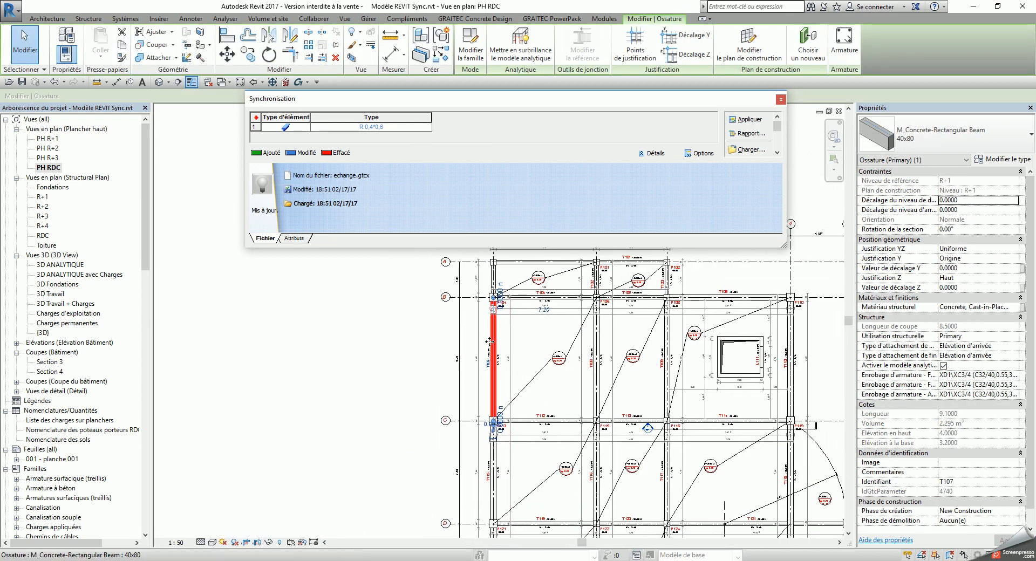
Step: Accept the exchange file's section type R 0,4*0,6 for the modified beam
{"action": "left_click", "coordinate": [361, 127]}
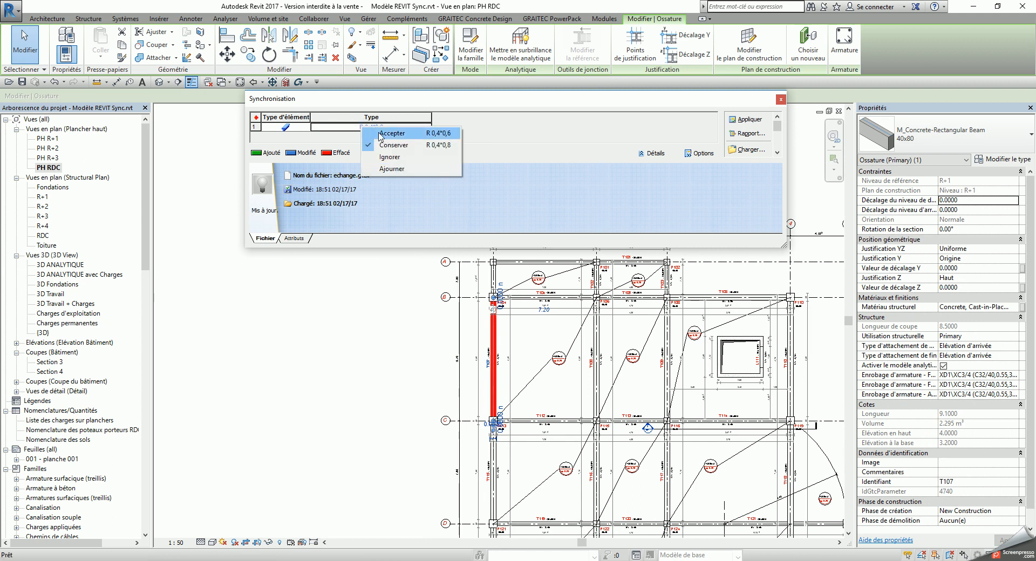
{"action": "left_click", "coordinate": [391, 135]}
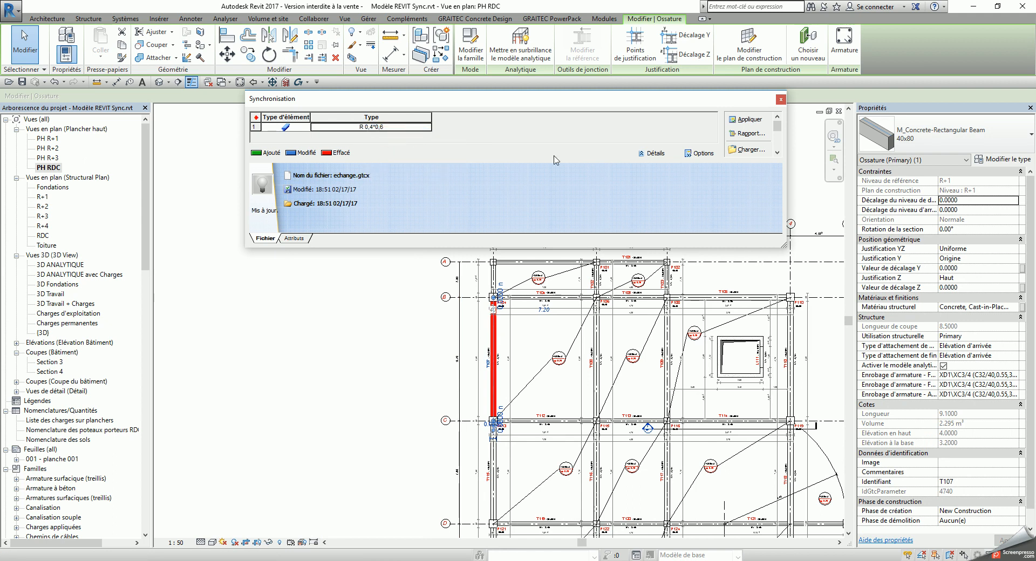
{"action": "mouse_move", "coordinate": [411, 131]}
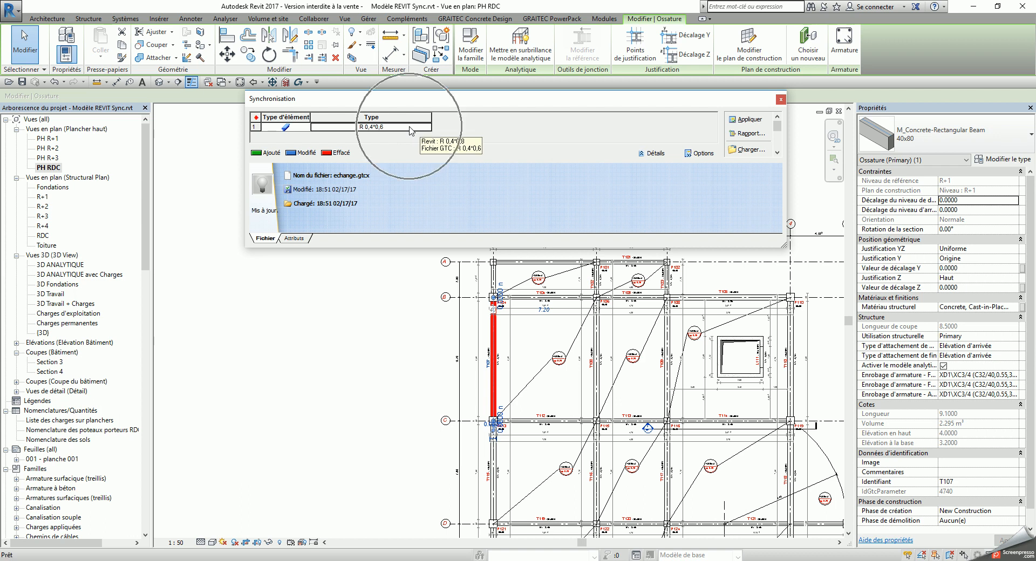
Step: Apply the accepted section change to the Revit model without a modification report and close the synchronisation
{"action": "left_click", "coordinate": [751, 124]}
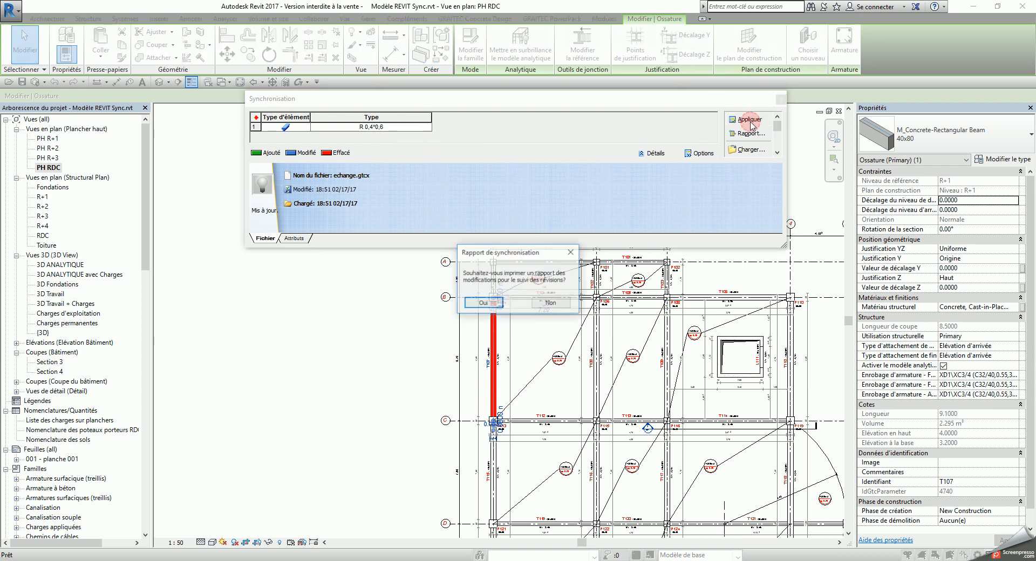
{"action": "left_click", "coordinate": [495, 303]}
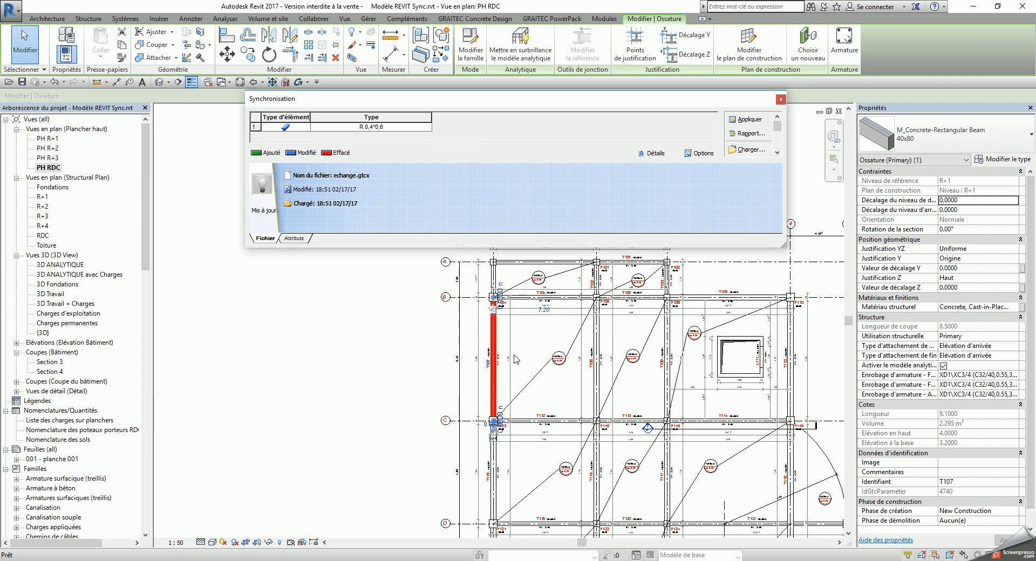
{"action": "scroll", "coordinate": [493, 335], "scroll_direction": "up", "scroll_amount": 4}
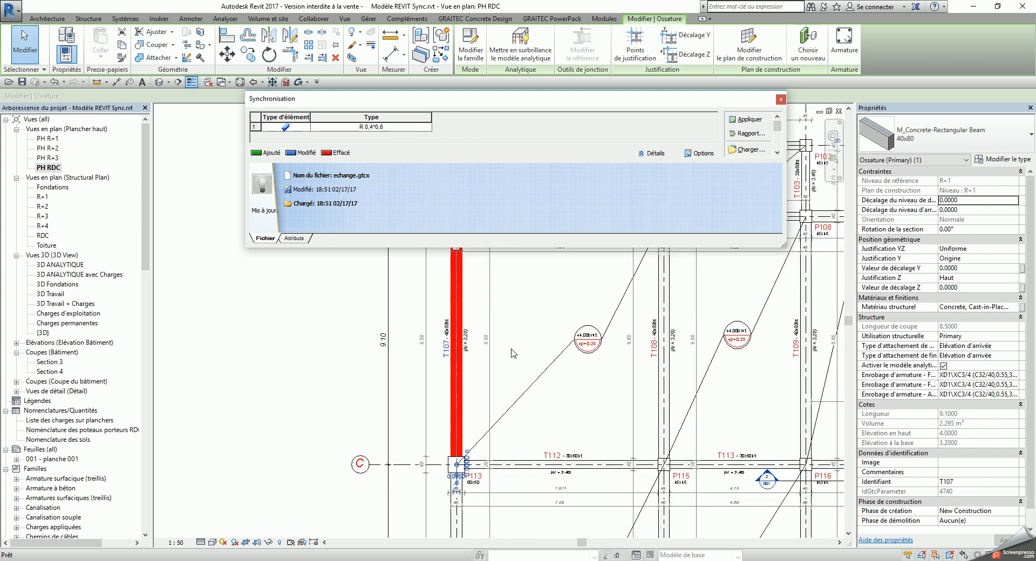
{"action": "left_click", "coordinate": [746, 122]}
{"action": "left_click", "coordinate": [566, 303]}
{"action": "left_click", "coordinate": [781, 100]}
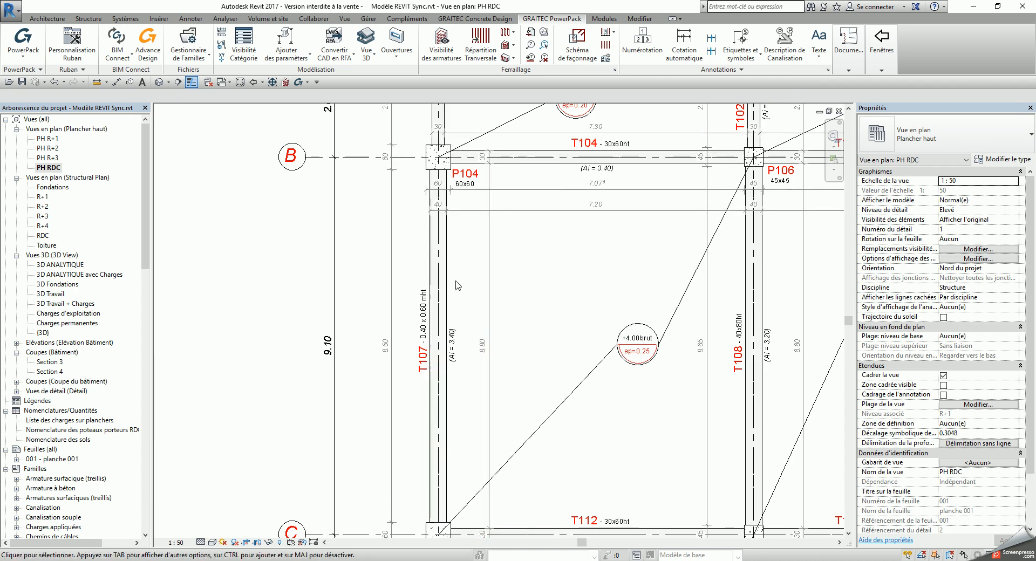
Step: Select beam T107 in the plan and check its tag and section type
{"action": "scroll", "coordinate": [443, 281], "scroll_direction": "up", "scroll_amount": 2}
{"action": "scroll", "coordinate": [443, 280], "scroll_direction": "up", "scroll_amount": 1}
{"action": "left_click", "coordinate": [443, 246]}
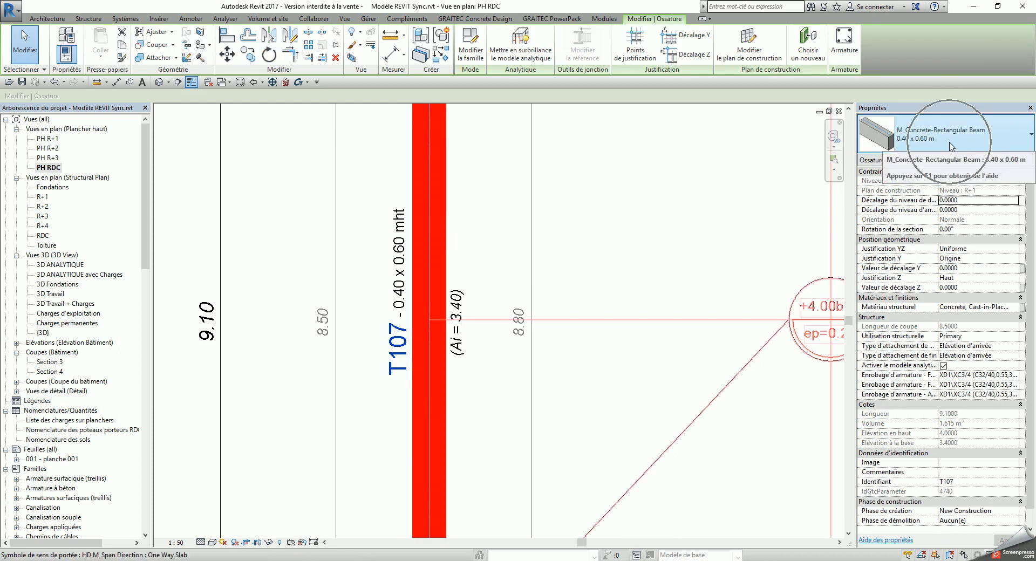
{"action": "key", "text": "Escape"}
Step: Open the 3D Travail view and locate the 0.40 x 0.60 m concrete beam on the side façade
{"action": "double_click", "coordinate": [51, 293]}
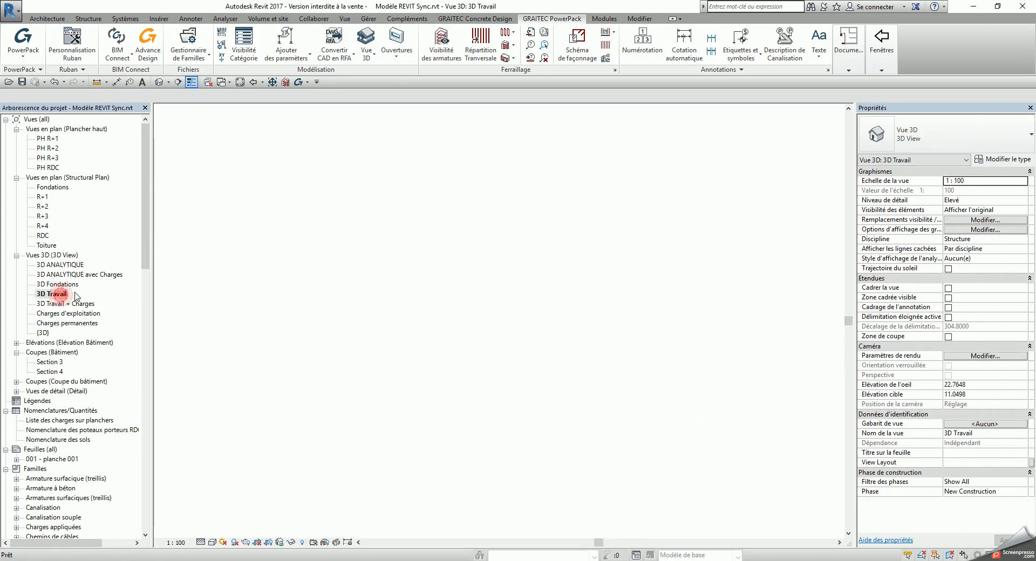
{"action": "scroll", "coordinate": [378, 334], "scroll_direction": "down", "scroll_amount": 6}
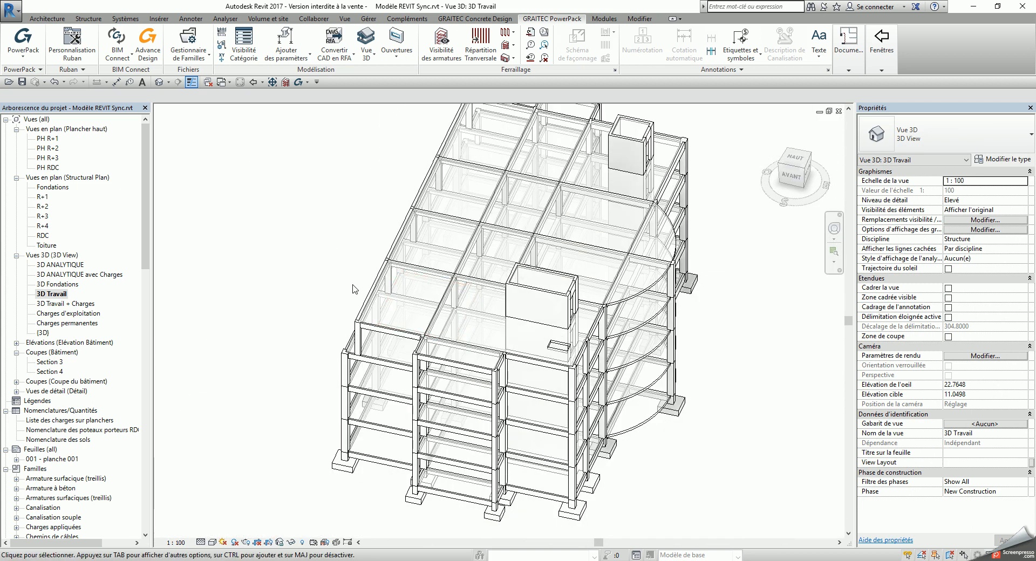
{"action": "middle_click_drag", "start_coordinate": [333, 315], "coordinate": [550, 342], "text": "shift"}
{"action": "scroll", "coordinate": [451, 398], "scroll_direction": "up", "scroll_amount": 5}
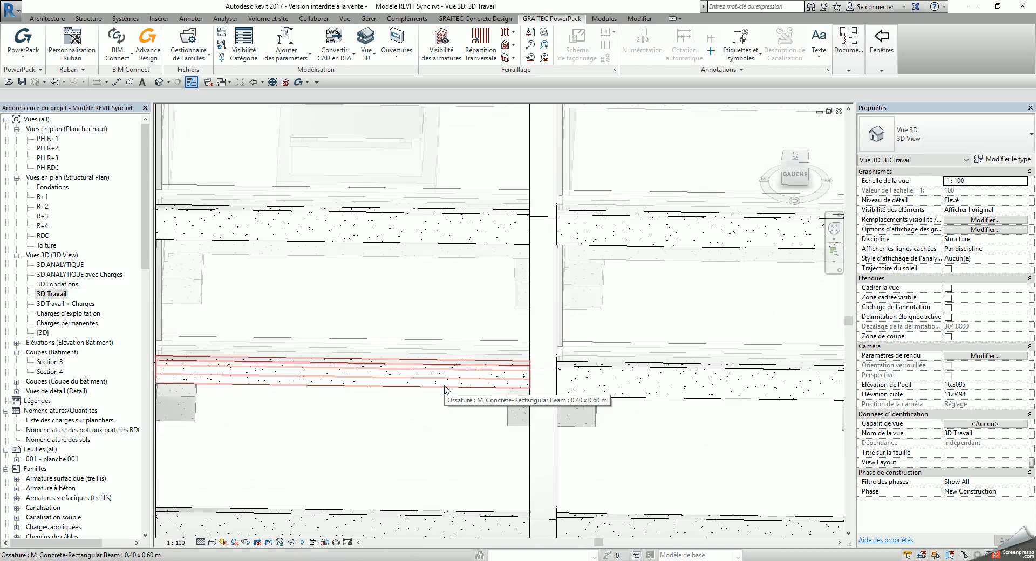
{"action": "scroll", "coordinate": [446, 389], "scroll_direction": "down", "scroll_amount": 5}
{"action": "mouse_move", "coordinate": [441, 382]}
{"action": "middle_mouse_down", "text": "shift"}
{"action": "mouse_move", "coordinate": [429, 401]}
{"action": "mouse_move", "coordinate": [453, 329]}
{"action": "mouse_move", "coordinate": [495, 353]}
{"action": "middle_mouse_up", "text": "shift"}
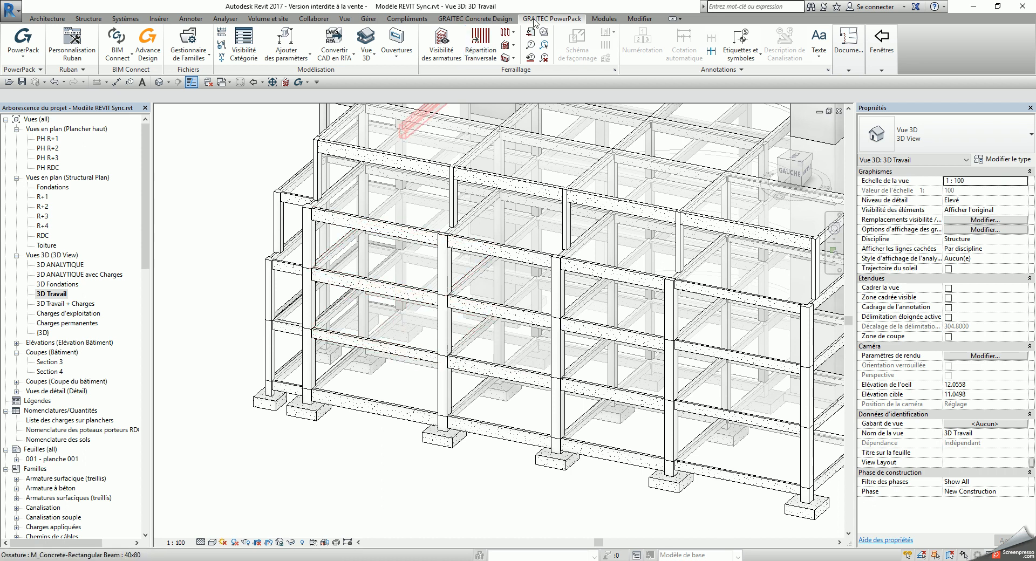
Step: Import the exchange file Poutre 107.gtcx into beam T107 at the first upper level of the 3D model
{"action": "left_click", "coordinate": [488, 19]}
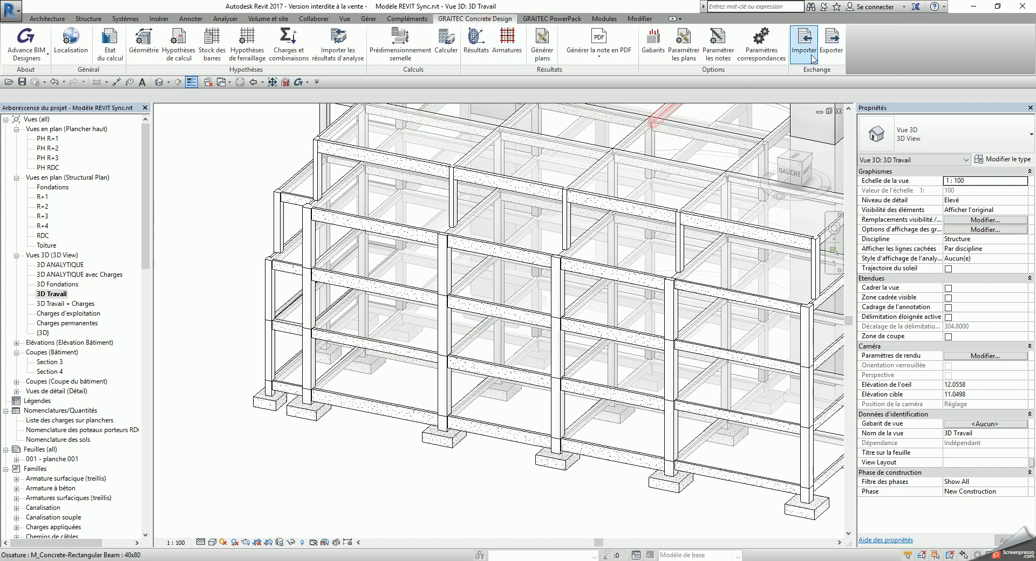
{"action": "left_click", "coordinate": [377, 344]}
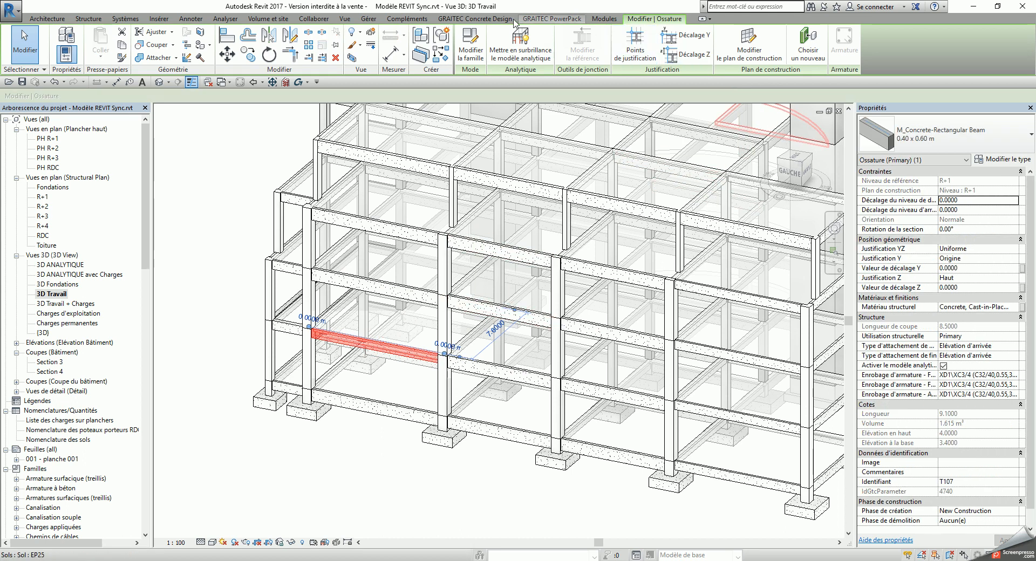
{"action": "left_click", "coordinate": [497, 18]}
{"action": "left_click", "coordinate": [805, 54]}
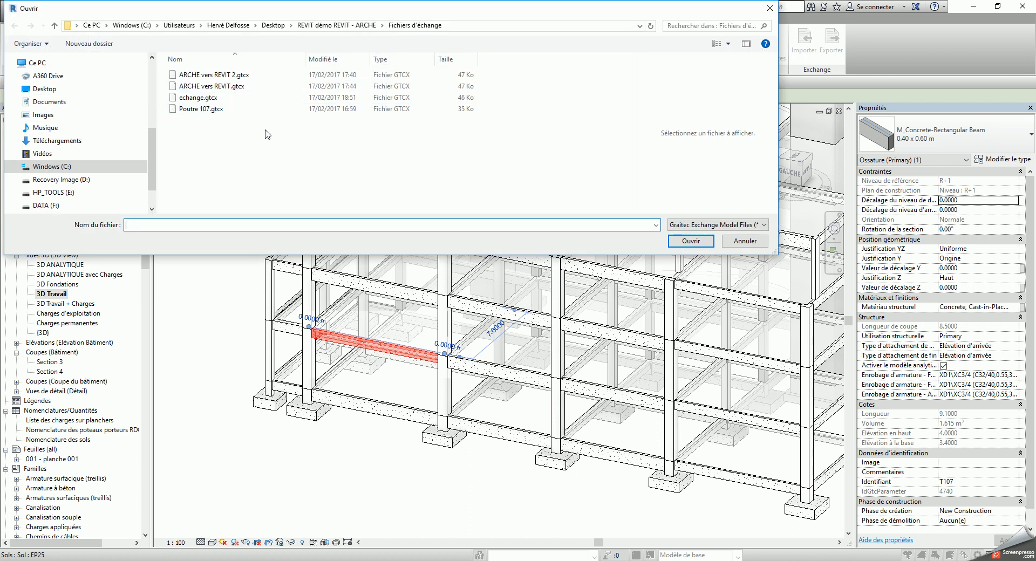
{"action": "left_click", "coordinate": [208, 109]}
{"action": "left_click", "coordinate": [691, 242]}
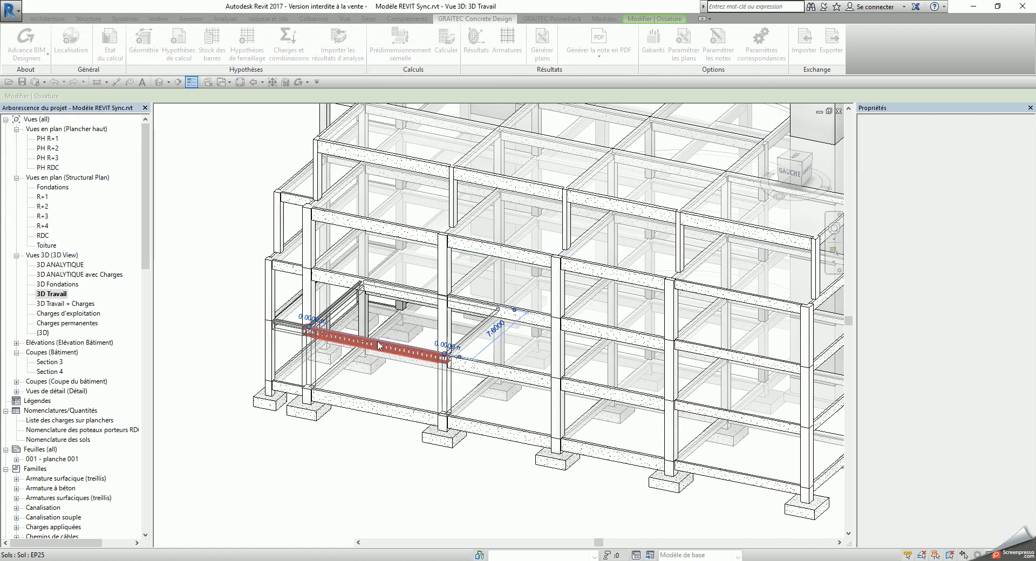
Step: Examine the reinforcement cage of beam T107 up close, including its stirrups and the hooked bar ends at the column
{"action": "scroll", "coordinate": [389, 340], "scroll_direction": "up", "scroll_amount": 8}
{"action": "middle_click_drag", "start_coordinate": [403, 328], "coordinate": [701, 335]}
{"action": "left_click", "coordinate": [605, 328]}
{"action": "scroll", "coordinate": [372, 301], "scroll_direction": "up", "scroll_amount": 9}
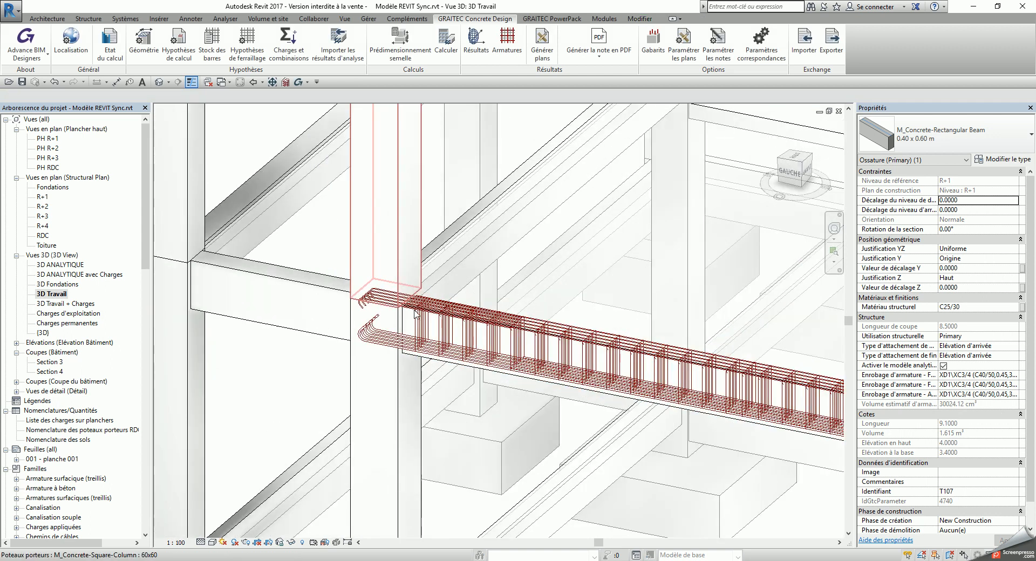
{"action": "scroll", "coordinate": [432, 322], "scroll_direction": "down", "scroll_amount": 3}
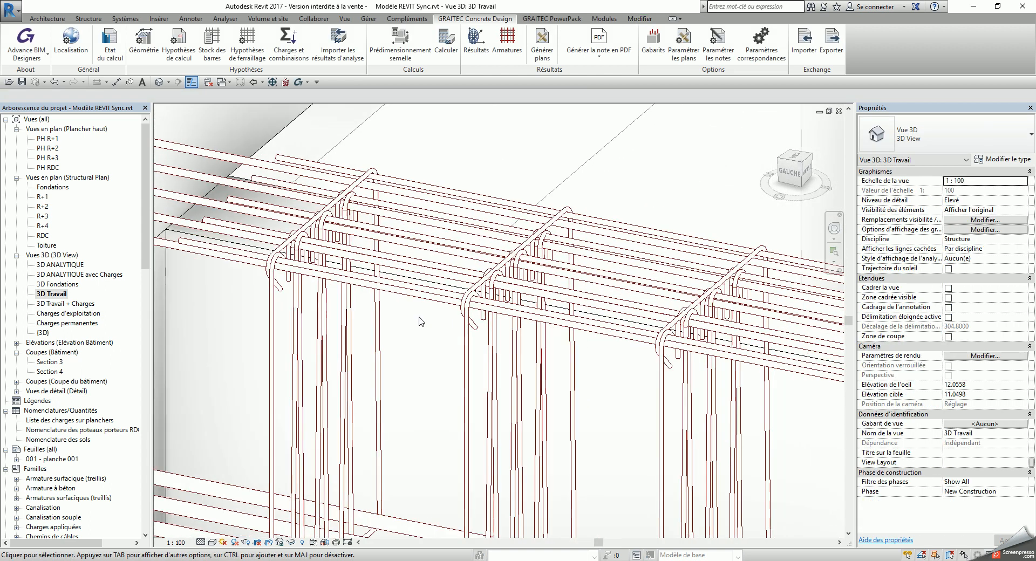
{"action": "scroll", "coordinate": [401, 341], "scroll_direction": "down", "scroll_amount": 4}
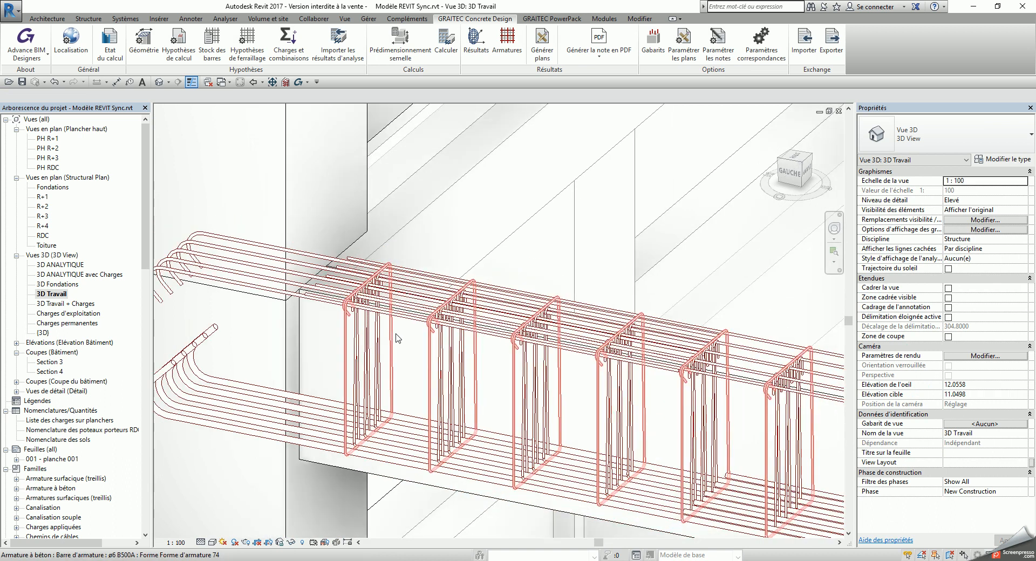
{"action": "scroll", "coordinate": [430, 389], "scroll_direction": "up", "scroll_amount": 3}
{"action": "left_click", "coordinate": [429, 384]}
{"action": "middle_click_drag", "start_coordinate": [429, 385], "coordinate": [553, 201], "text": "shift"}
{"action": "scroll", "coordinate": [486, 332], "scroll_direction": "down", "scroll_amount": 1}
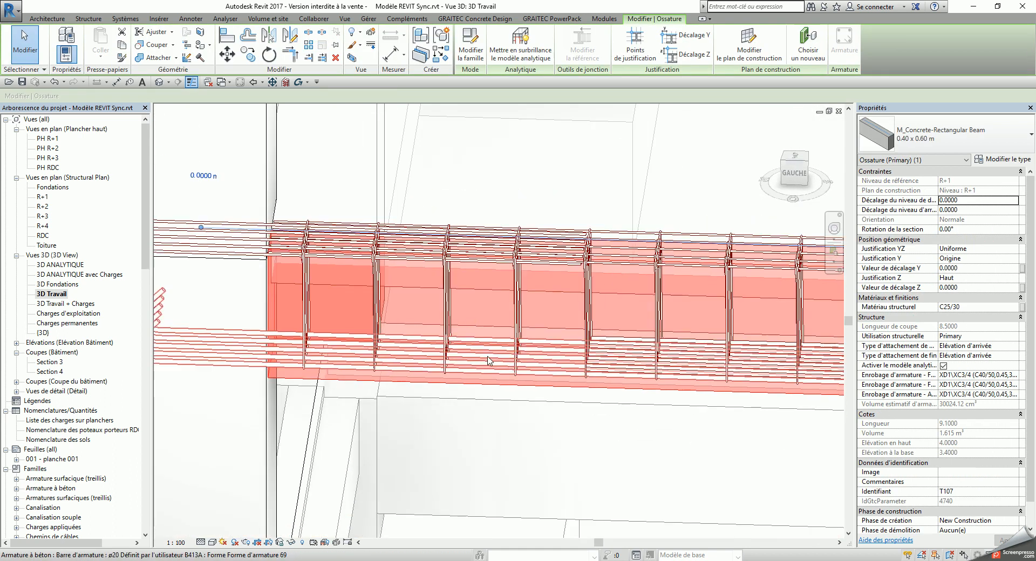
{"action": "middle_click_drag", "start_coordinate": [619, 346], "coordinate": [811, 338]}
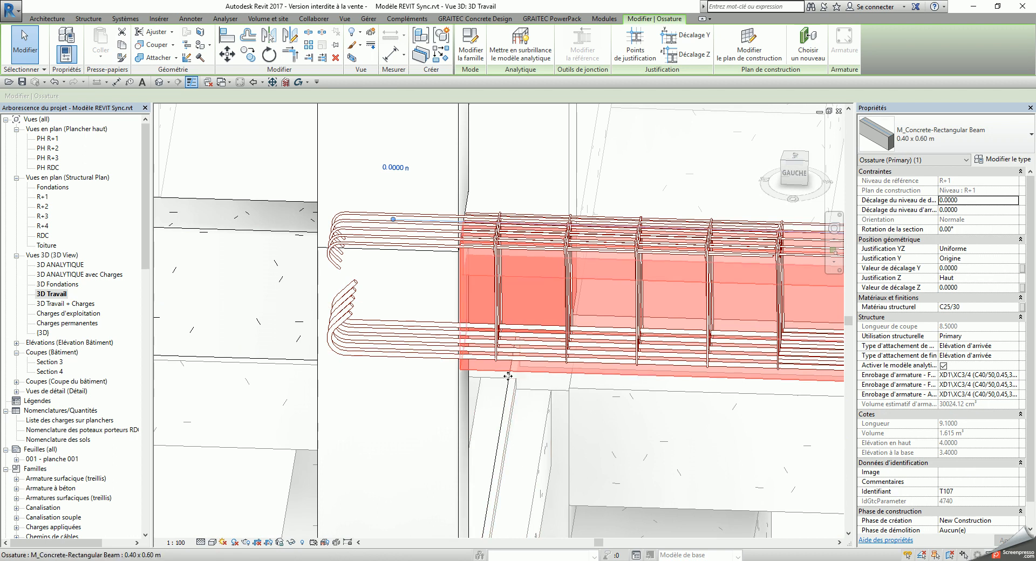
Step: Review the transverse reinforcement assumptions of beam T107 and close them without changes
{"action": "left_click", "coordinate": [498, 19]}
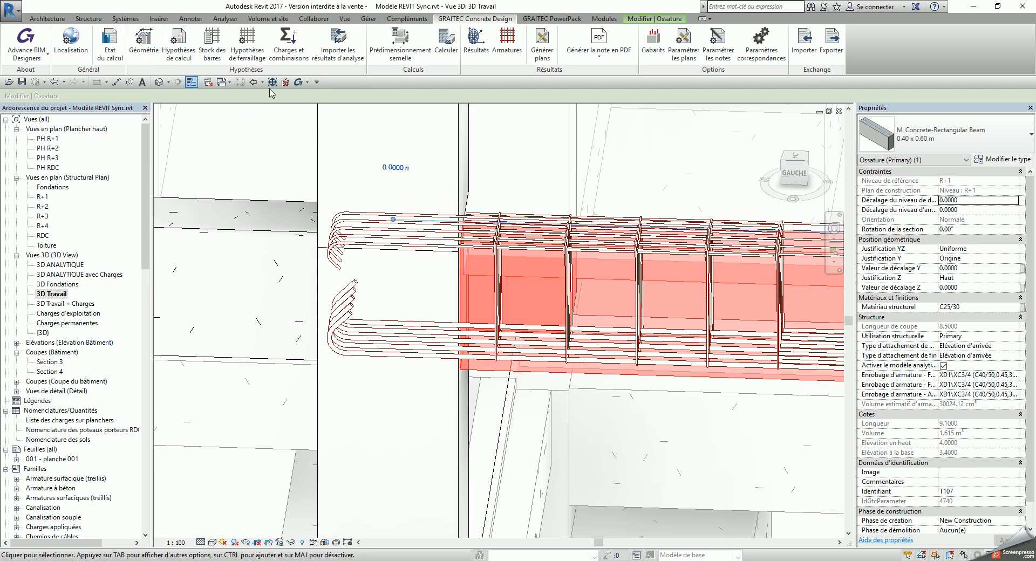
{"action": "left_click", "coordinate": [246, 51]}
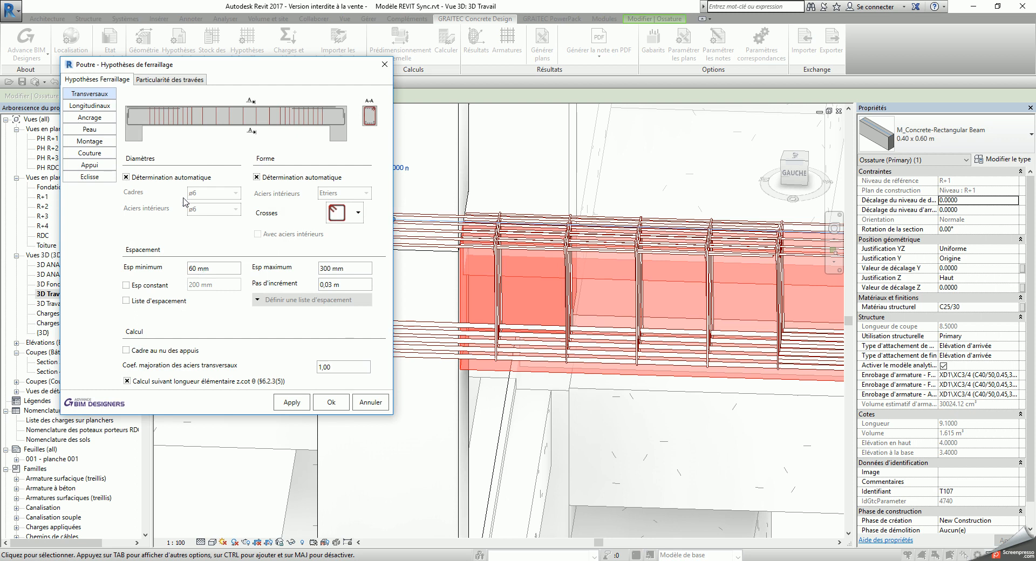
{"action": "left_click", "coordinate": [385, 69]}
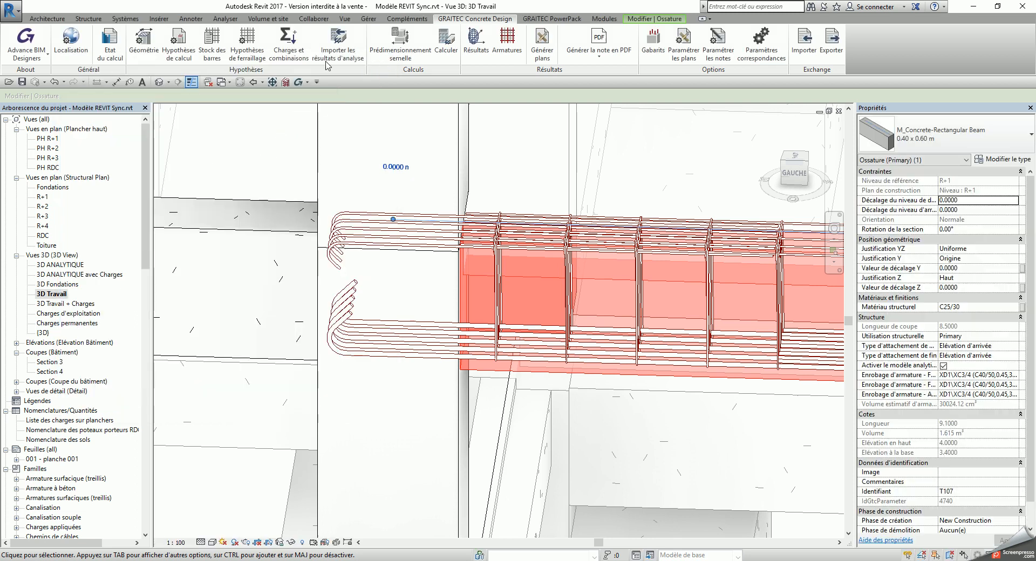
Step: Review the load cases of beam T107 and compare the two uniform loads defined on Travée 1
{"action": "left_click", "coordinate": [297, 56]}
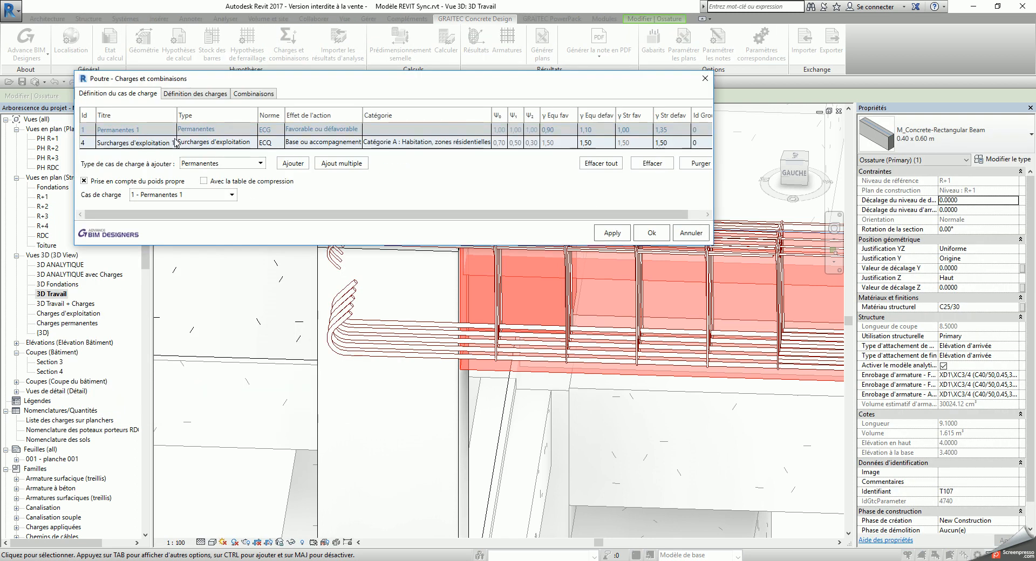
{"action": "left_click", "coordinate": [216, 95]}
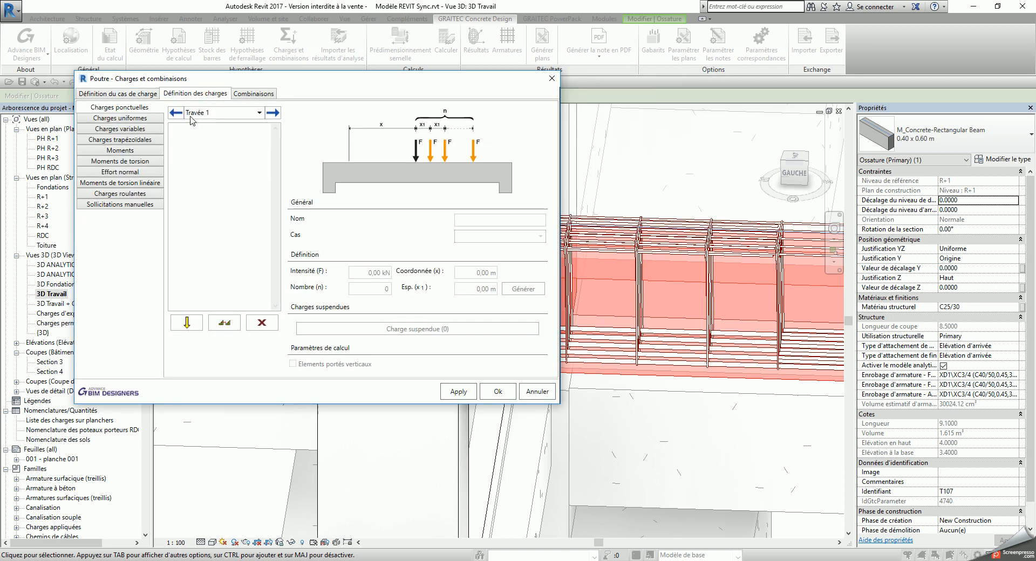
{"action": "left_click", "coordinate": [130, 119]}
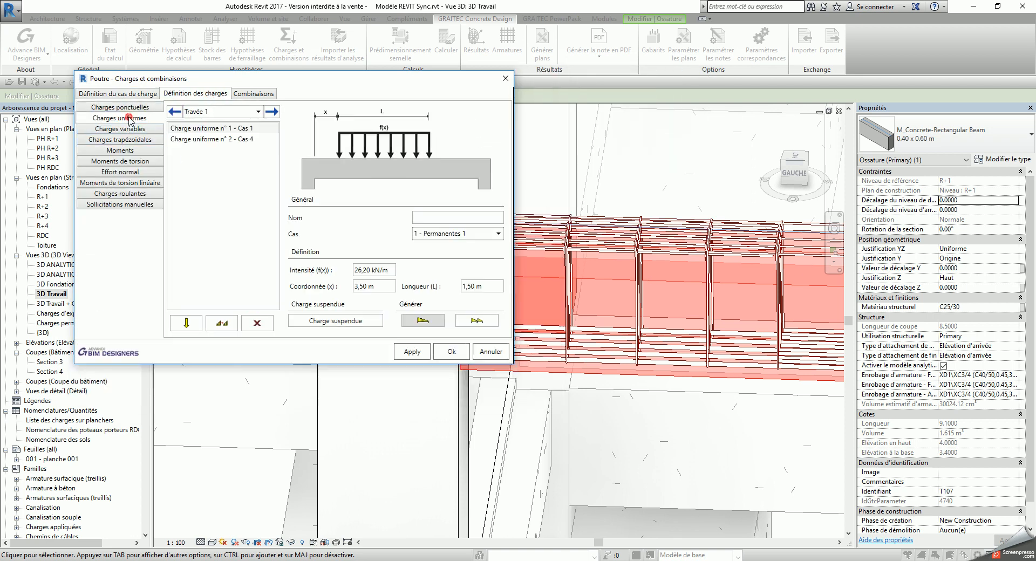
{"action": "left_click", "coordinate": [249, 141]}
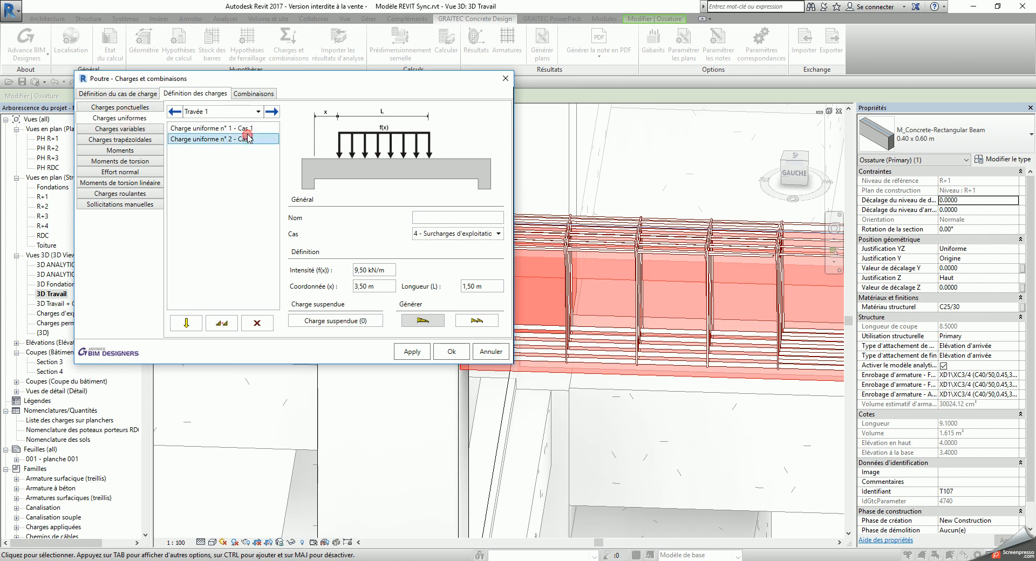
{"action": "left_click", "coordinate": [248, 129]}
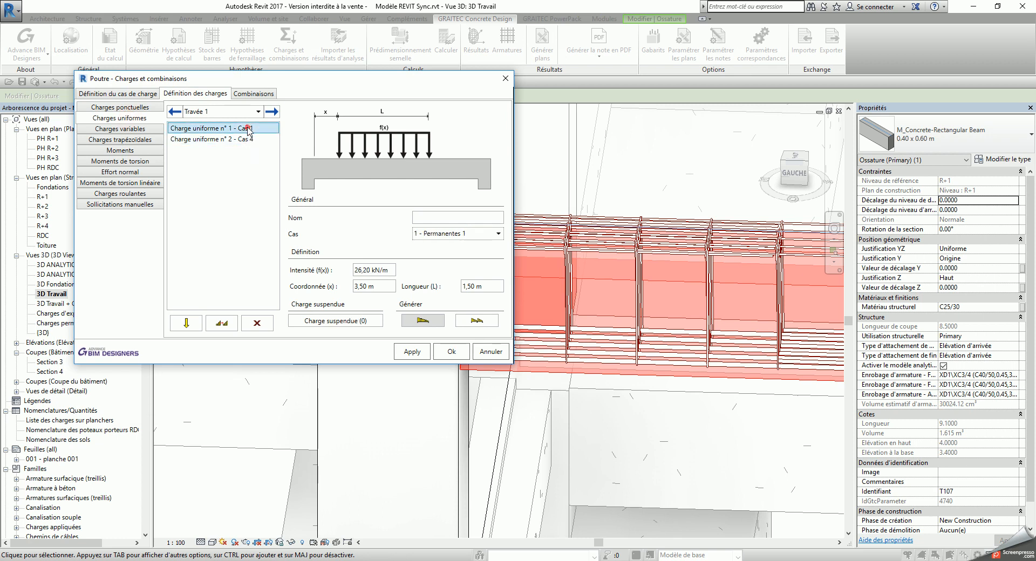
{"action": "left_click", "coordinate": [247, 140]}
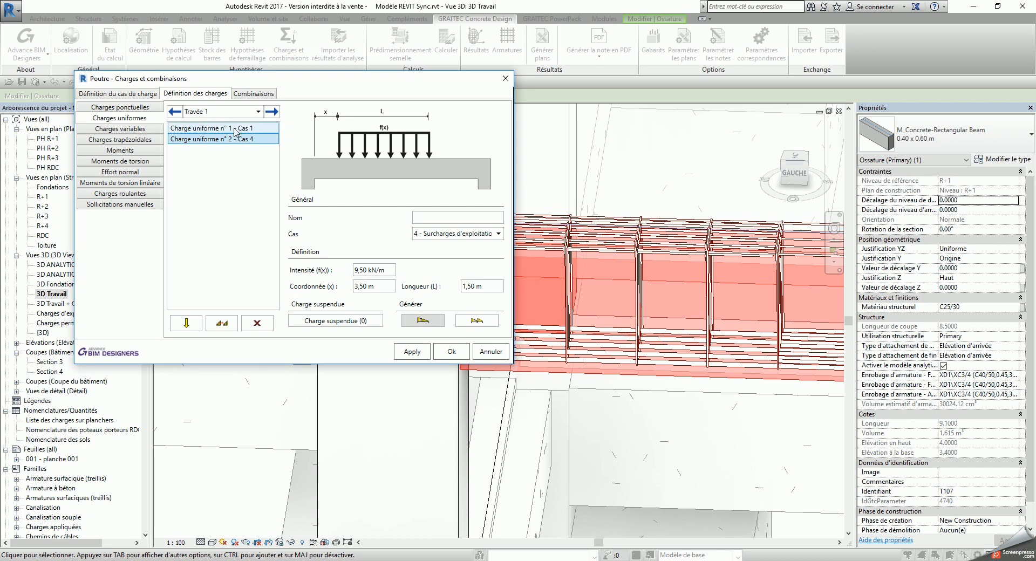
{"action": "left_click", "coordinate": [451, 352]}
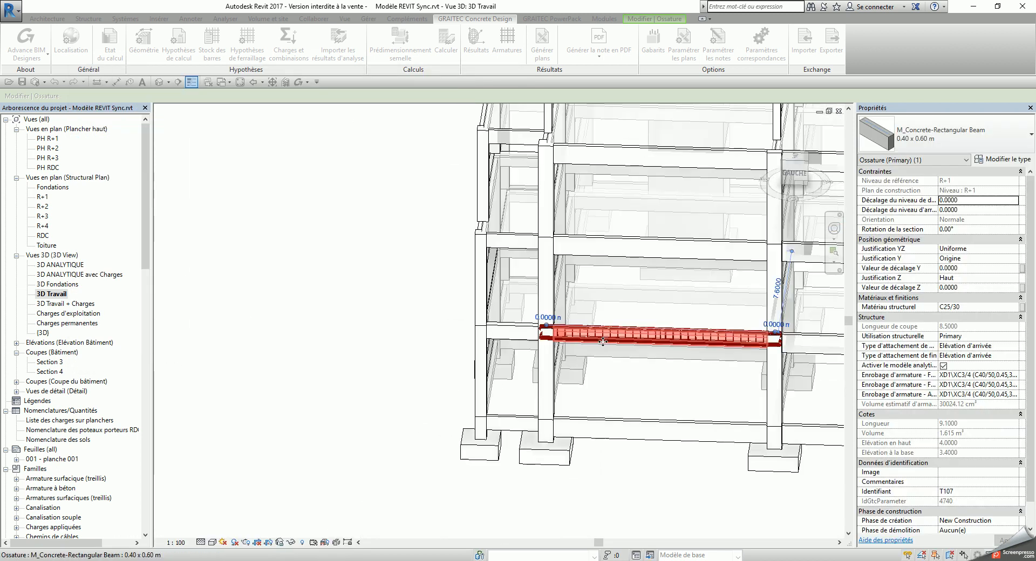
Step: Generate the reinforcement drawings for the selected beam T107
{"action": "middle_click_drag", "start_coordinate": [467, 301], "coordinate": [549, 389], "text": "shift"}
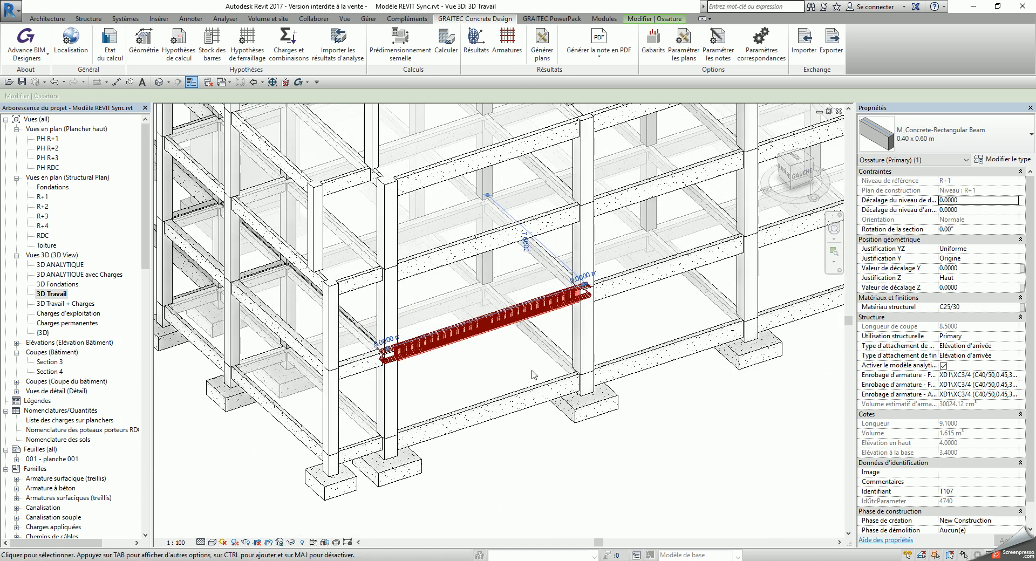
{"action": "scroll", "coordinate": [531, 373], "scroll_direction": "up", "scroll_amount": 3}
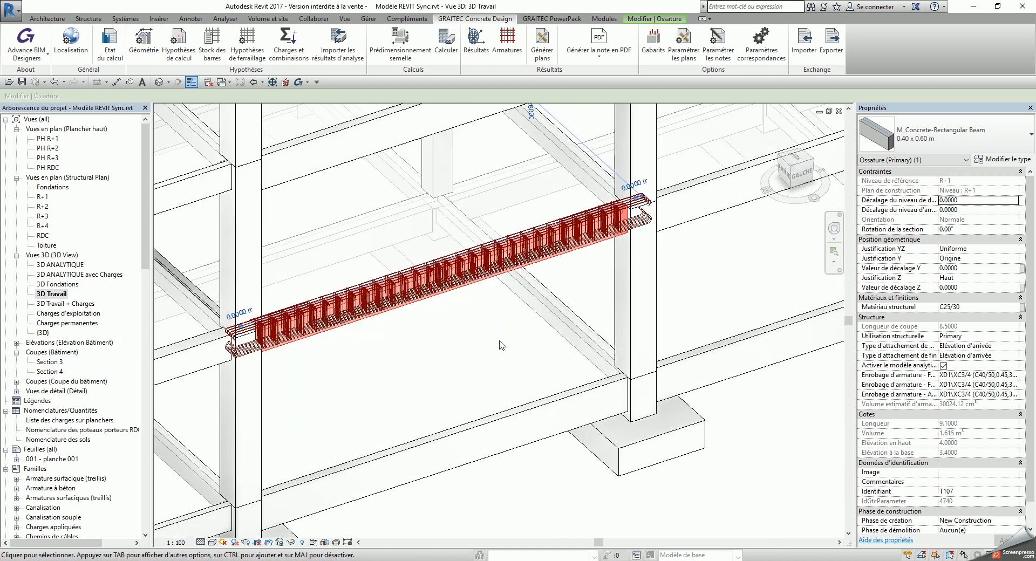
{"action": "left_click", "coordinate": [544, 59]}
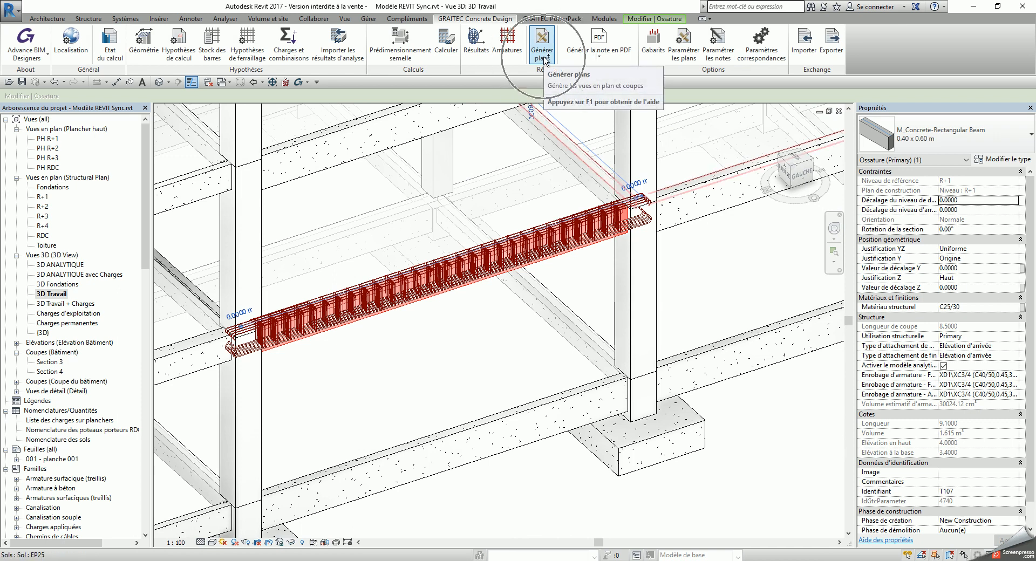
{"action": "left_click", "coordinate": [543, 58]}
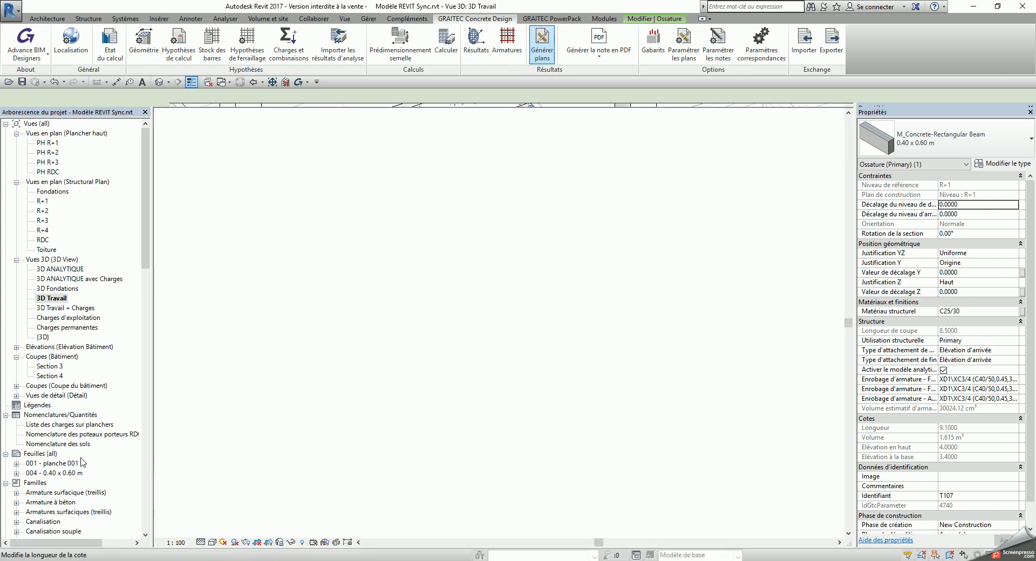
Step: Open sheet 004 - 0.40 x 0.60 m and examine the reinforcement annotations in section A-A of beam T107
{"action": "left_click", "coordinate": [68, 471]}
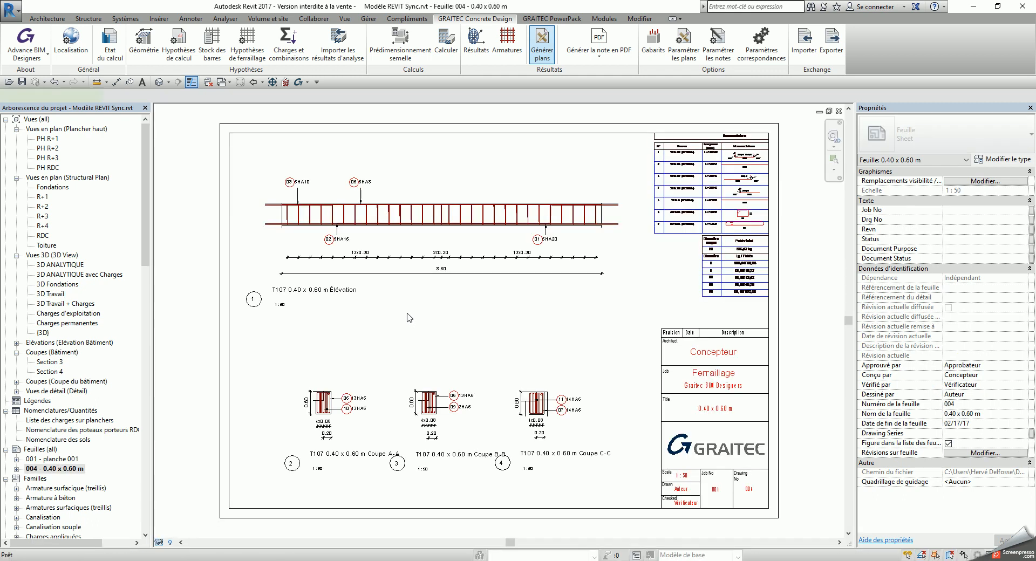
{"action": "scroll", "coordinate": [324, 397], "scroll_direction": "up", "scroll_amount": 4}
{"action": "scroll", "coordinate": [343, 385], "scroll_direction": "up", "scroll_amount": 3}
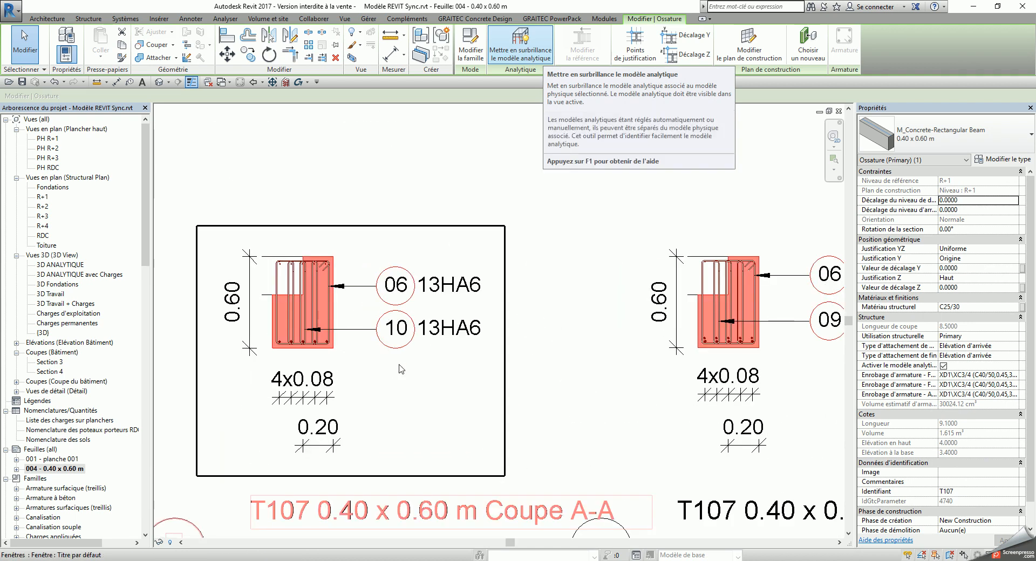
{"action": "scroll", "coordinate": [400, 368], "scroll_direction": "down", "scroll_amount": 3}
{"action": "scroll", "coordinate": [407, 447], "scroll_direction": "up", "scroll_amount": 2}
{"action": "scroll", "coordinate": [683, 349], "scroll_direction": "down", "scroll_amount": 3}
Step: Examine the bar schedule on the sheet and the table of diameters and weights beneath it
{"action": "middle_click_drag", "start_coordinate": [700, 308], "coordinate": [462, 433]}
{"action": "scroll", "coordinate": [463, 426], "scroll_direction": "up", "scroll_amount": 1}
{"action": "middle_click_drag", "start_coordinate": [587, 246], "coordinate": [501, 300]}
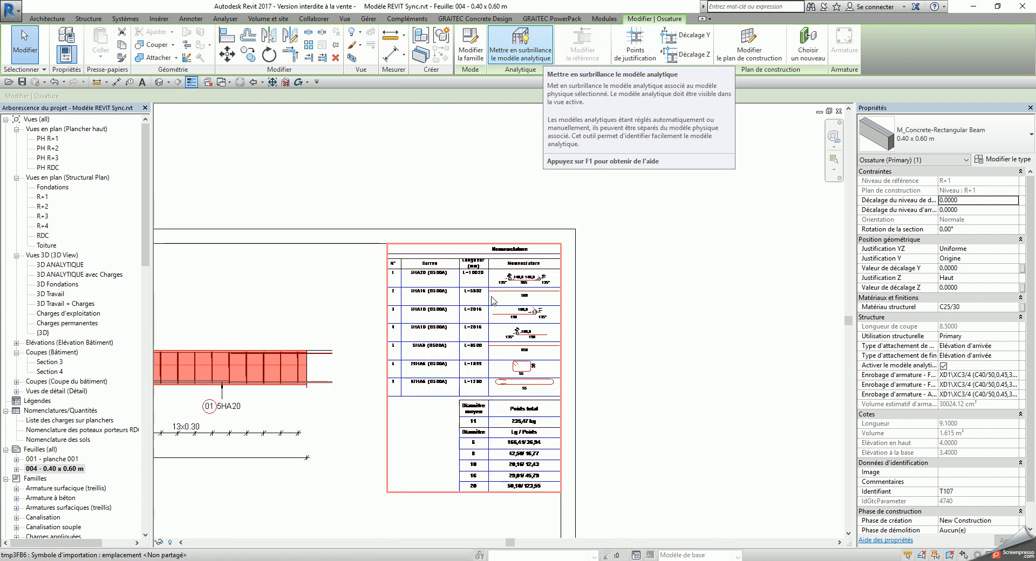
{"action": "scroll", "coordinate": [501, 301], "scroll_direction": "up", "scroll_amount": 3}
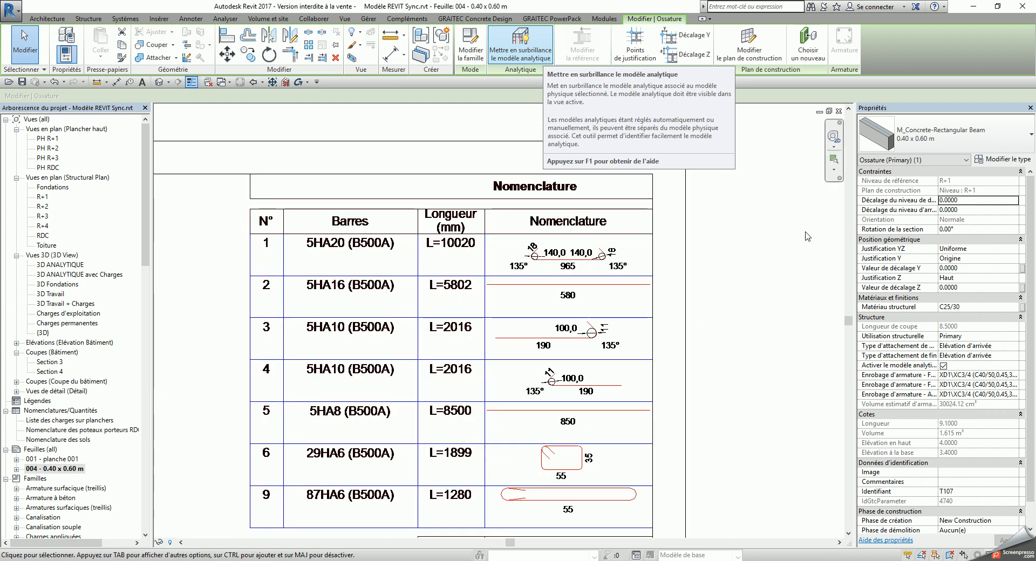
{"action": "left_click", "coordinate": [794, 210]}
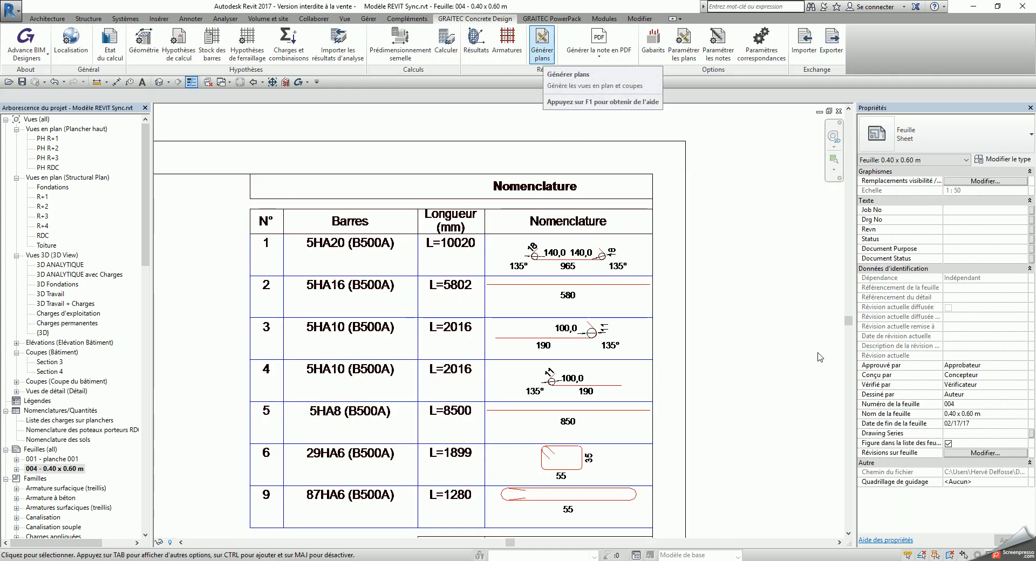
{"action": "middle_click_drag", "start_coordinate": [772, 316], "coordinate": [779, 137]}
{"action": "middle_click_drag", "start_coordinate": [711, 371], "coordinate": [719, 234]}
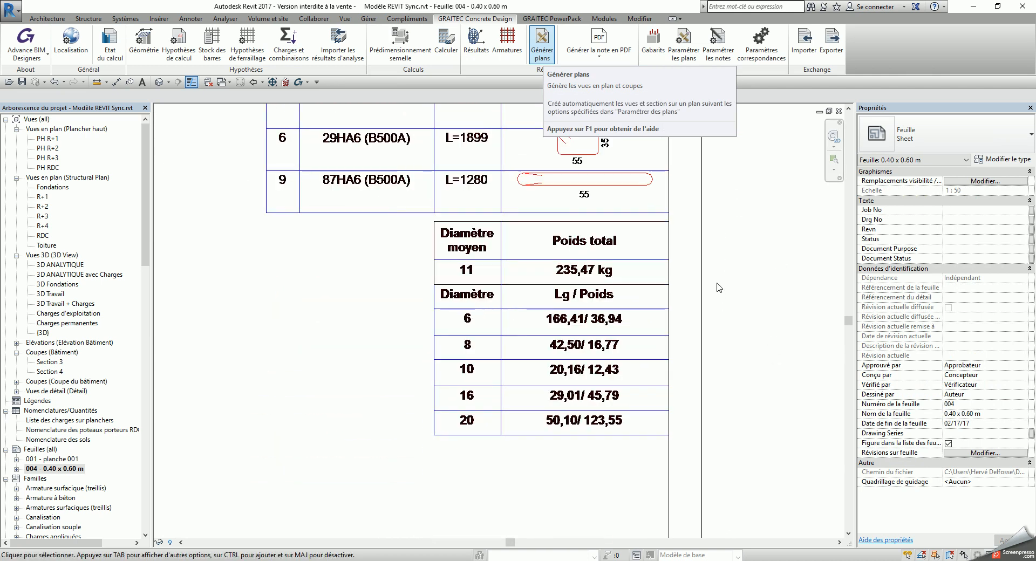
Step: Examine the T107 elevation on the sheet, with its bar marks and stirrup spacing dimensions
{"action": "scroll", "coordinate": [717, 288], "scroll_direction": "down", "scroll_amount": 1}
{"action": "scroll", "coordinate": [502, 286], "scroll_direction": "down", "scroll_amount": 2}
{"action": "middle_click_drag", "start_coordinate": [175, 164], "coordinate": [466, 326]}
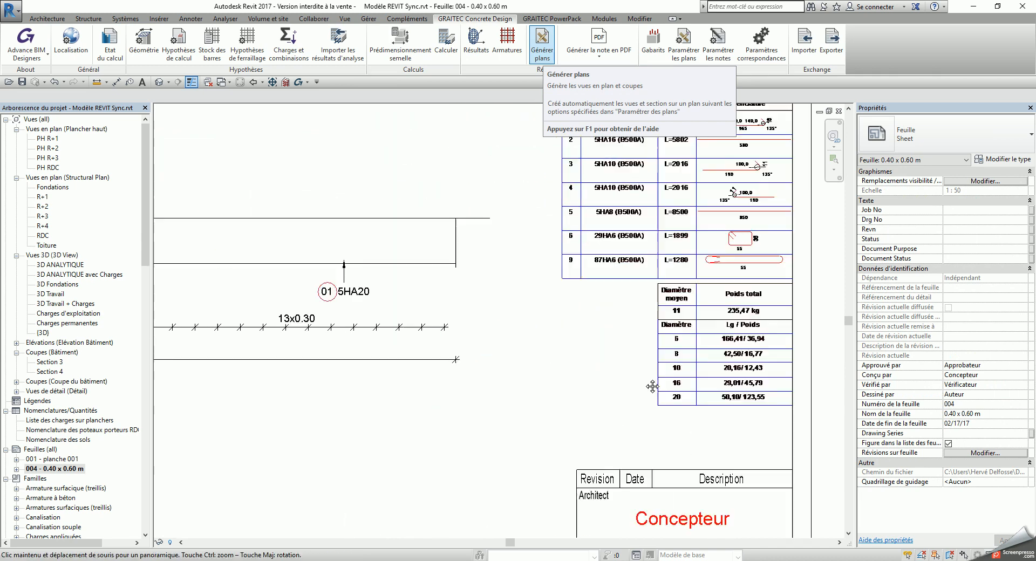
{"action": "scroll", "coordinate": [470, 317], "scroll_direction": "down", "scroll_amount": 1}
{"action": "middle_click_drag", "start_coordinate": [434, 281], "coordinate": [573, 265]}
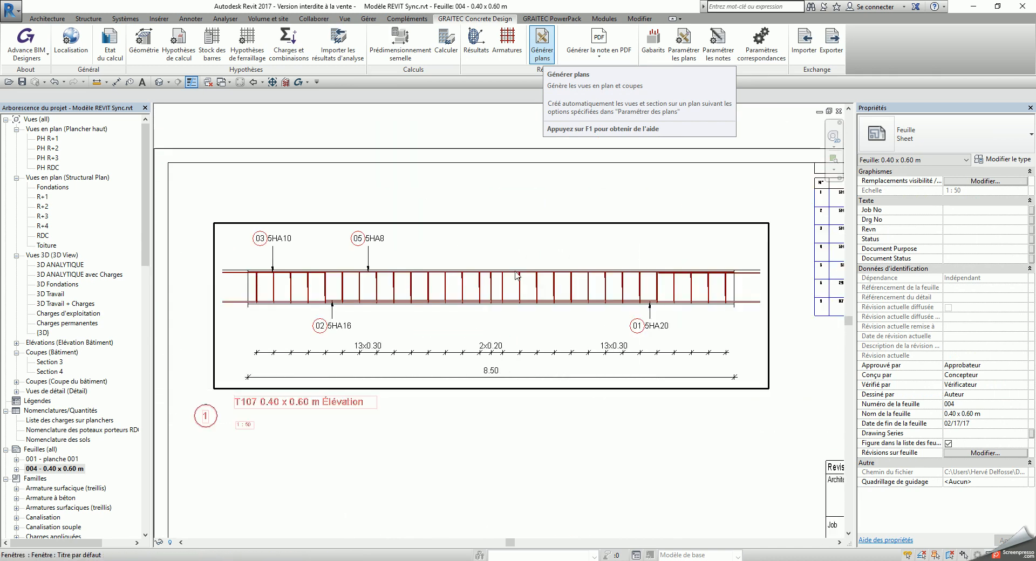
Step: Activate the T107 elevation view on the sheet and set its detail level to Moyen
{"action": "left_click", "coordinate": [432, 250]}
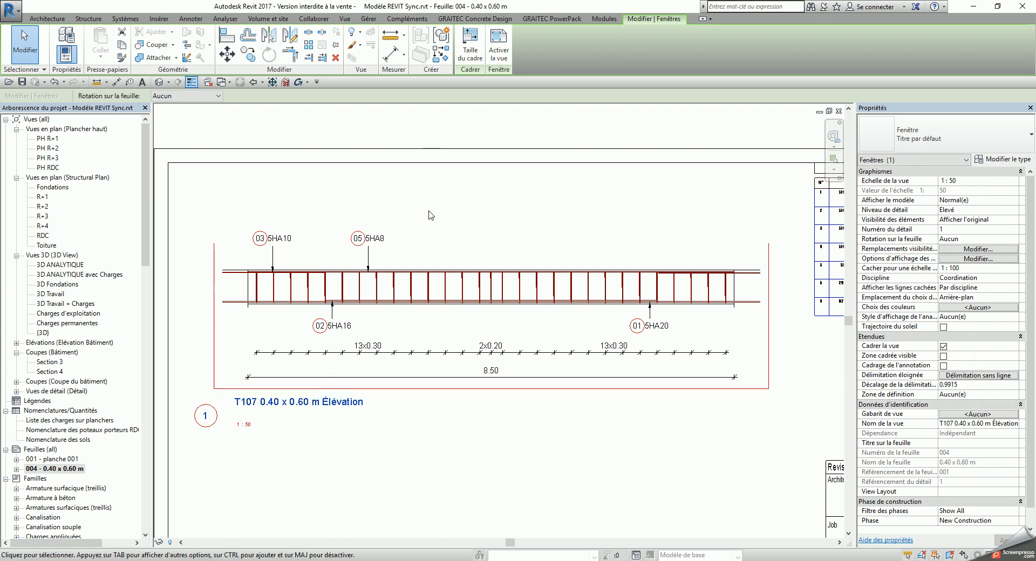
{"action": "double_click", "coordinate": [407, 327]}
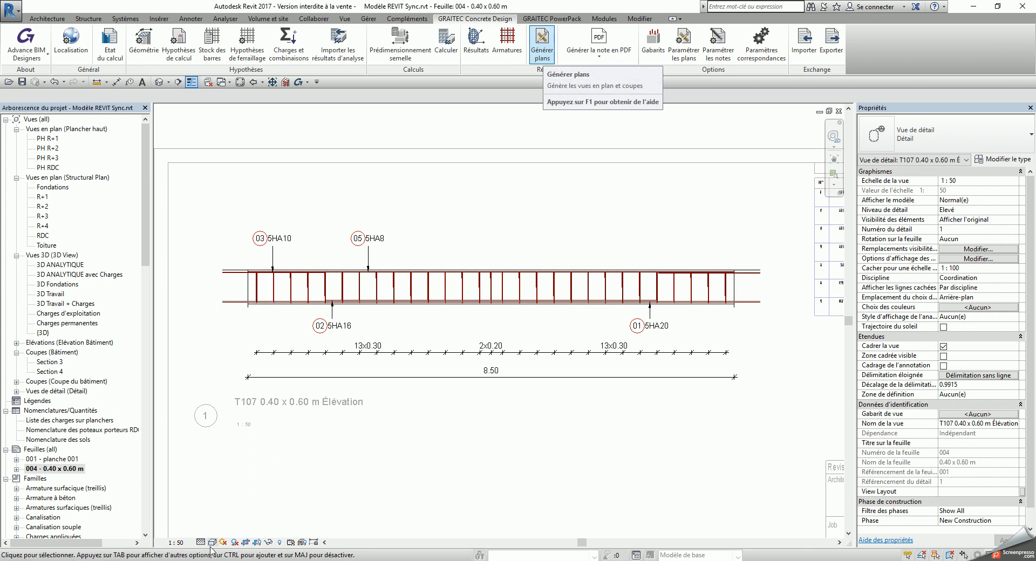
{"action": "left_click", "coordinate": [200, 542]}
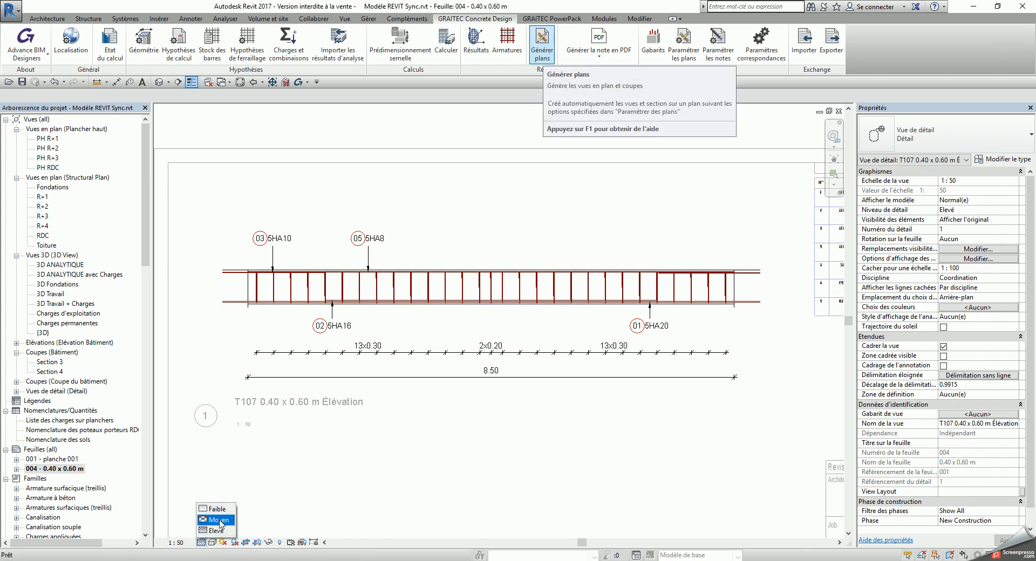
{"action": "left_click", "coordinate": [220, 523]}
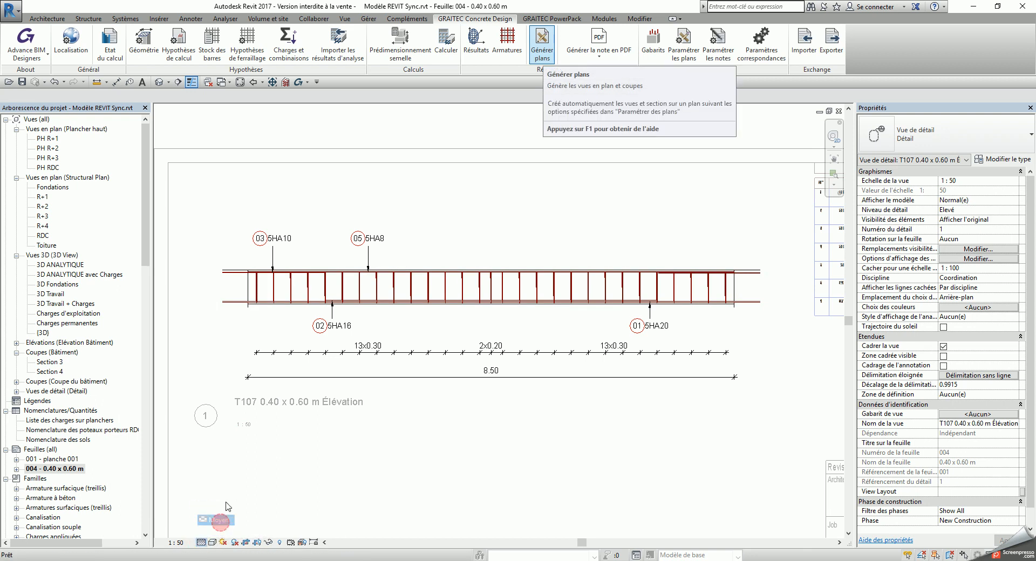
Step: Show the crop region of the T107 elevation and extend its start edge outward past the supporting column beside bar mark 03
{"action": "scroll", "coordinate": [296, 287], "scroll_direction": "up", "scroll_amount": 5}
{"action": "scroll", "coordinate": [298, 231], "scroll_direction": "up", "scroll_amount": 3}
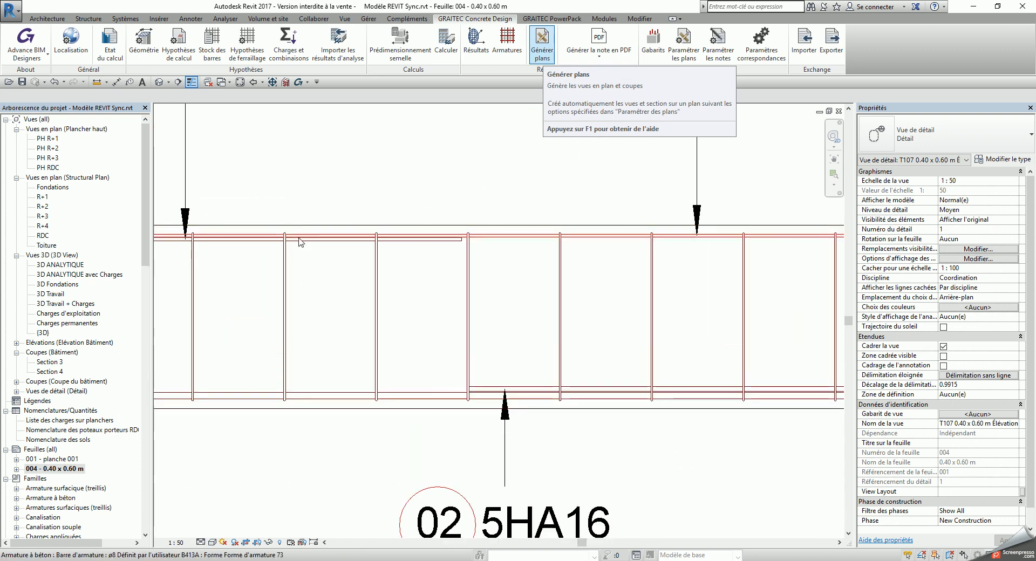
{"action": "middle_click_drag", "start_coordinate": [512, 311], "coordinate": [711, 347]}
{"action": "middle_click_drag", "start_coordinate": [342, 348], "coordinate": [430, 329]}
{"action": "scroll", "coordinate": [411, 328], "scroll_direction": "down", "scroll_amount": 2}
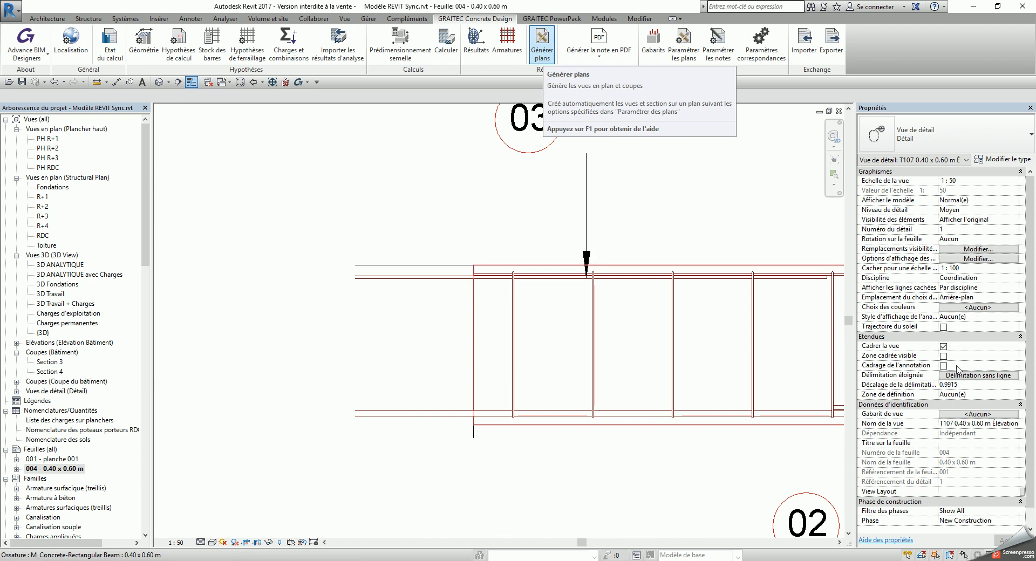
{"action": "left_click", "coordinate": [943, 357]}
{"action": "scroll", "coordinate": [617, 350], "scroll_direction": "down", "scroll_amount": 2}
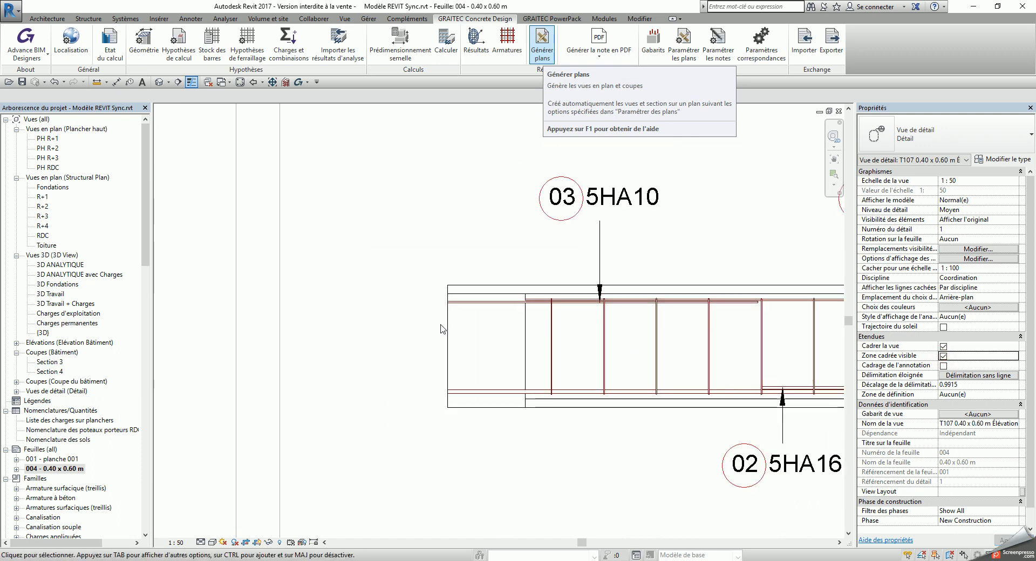
{"action": "left_click", "coordinate": [447, 334]}
{"action": "left_click_drag", "start_coordinate": [447, 346], "coordinate": [349, 345]}
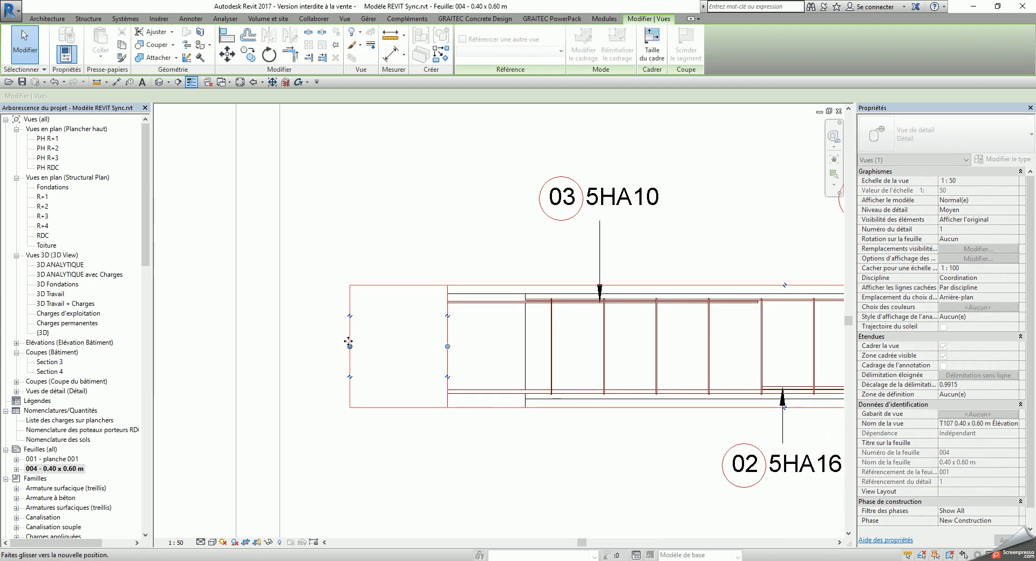
Step: Extend the lower, upper and far end edges of the elevation's crop region so both supports and the bar hooks fit inside
{"action": "scroll", "coordinate": [547, 426], "scroll_direction": "down", "scroll_amount": 3}
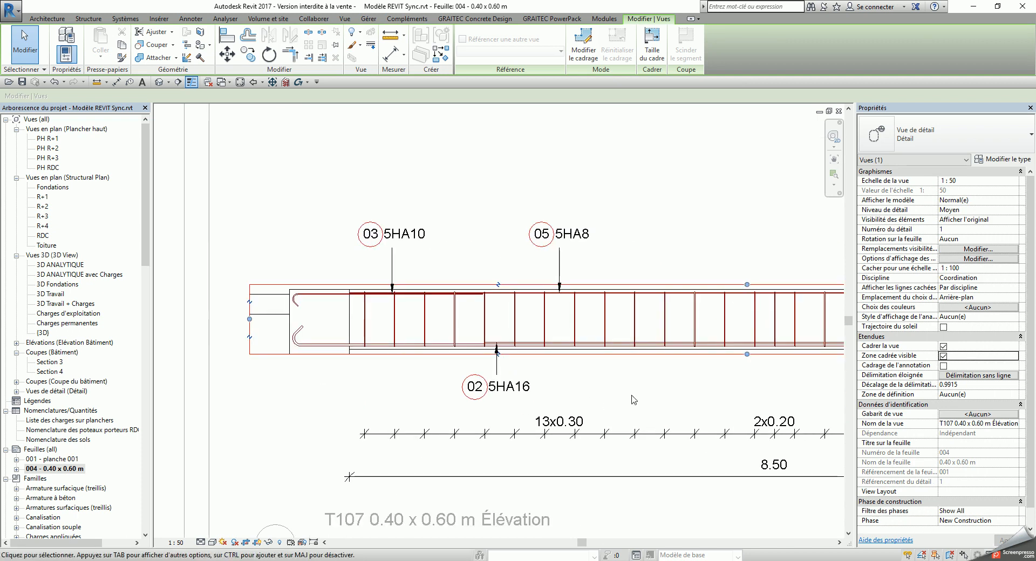
{"action": "left_click_drag", "start_coordinate": [747, 354], "coordinate": [746, 386]}
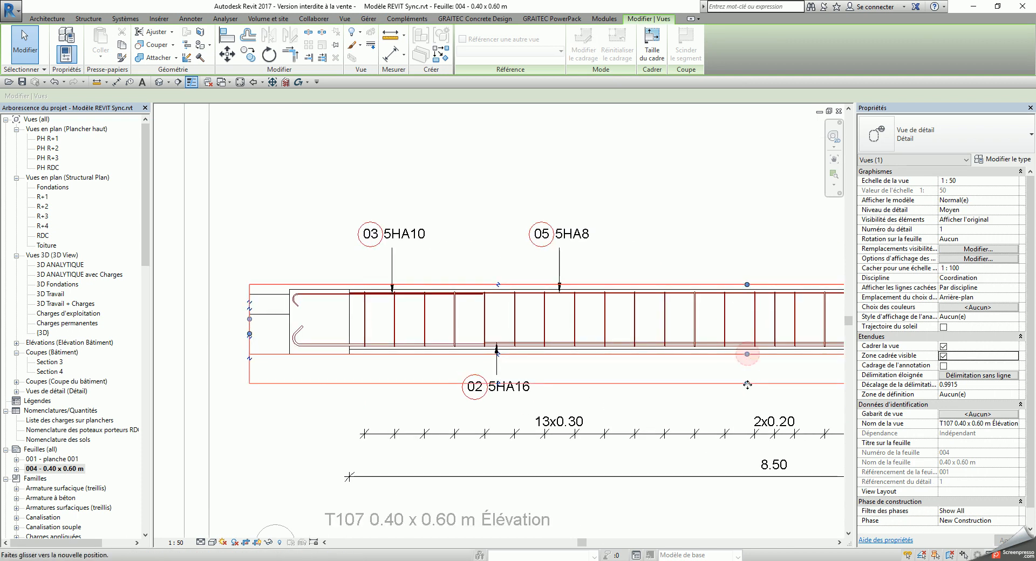
{"action": "left_click_drag", "start_coordinate": [747, 284], "coordinate": [747, 257]}
{"action": "scroll", "coordinate": [754, 344], "scroll_direction": "down", "scroll_amount": 1}
{"action": "middle_click_drag", "start_coordinate": [757, 351], "coordinate": [160, 337]}
{"action": "left_click_drag", "start_coordinate": [524, 312], "coordinate": [575, 312]}
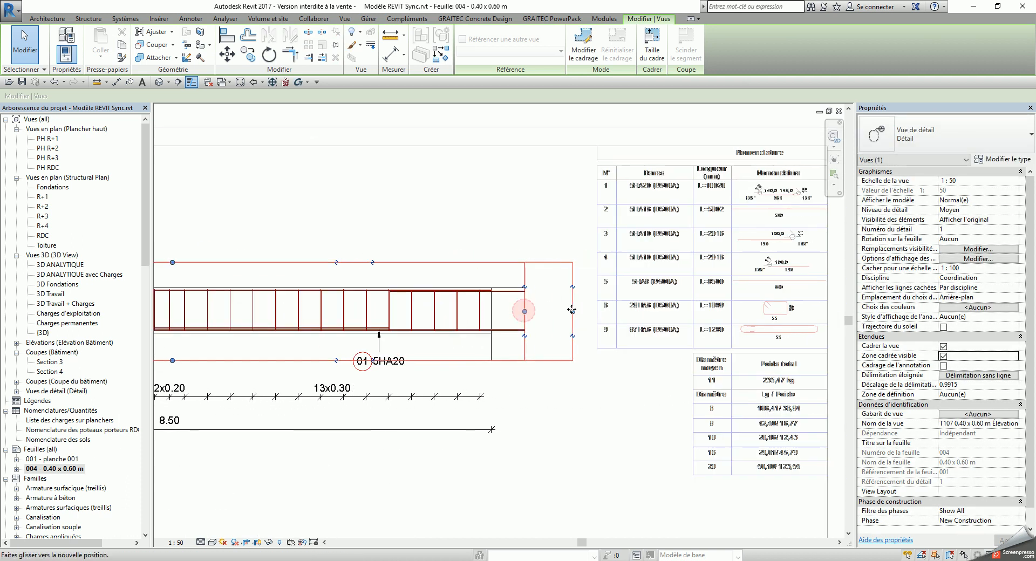
{"action": "middle_click_drag", "start_coordinate": [563, 382], "coordinate": [720, 379]}
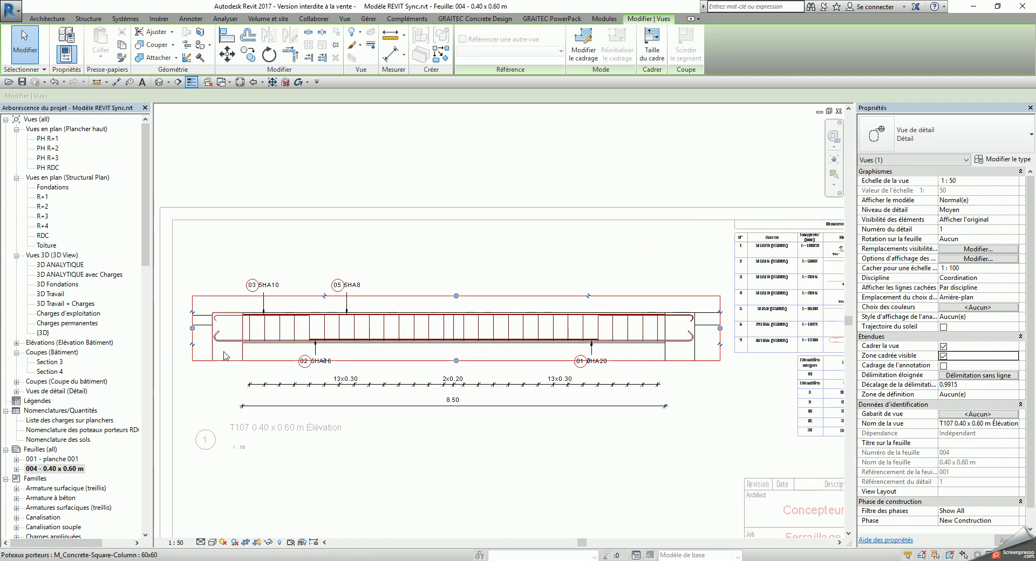
Step: Select the lower hooked ø20 longitudinal bar at the column support and examine the bar types available for it
{"action": "scroll", "coordinate": [223, 349], "scroll_direction": "up", "scroll_amount": 4}
{"action": "left_click", "coordinate": [240, 324]}
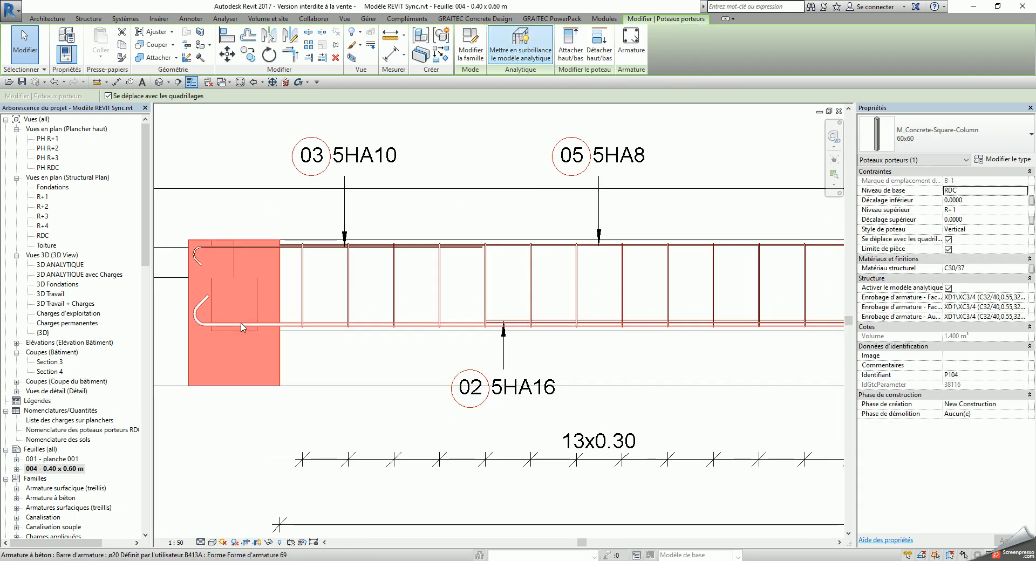
{"action": "scroll", "coordinate": [239, 325], "scroll_direction": "up", "scroll_amount": 2}
{"action": "key", "text": "Escape"}
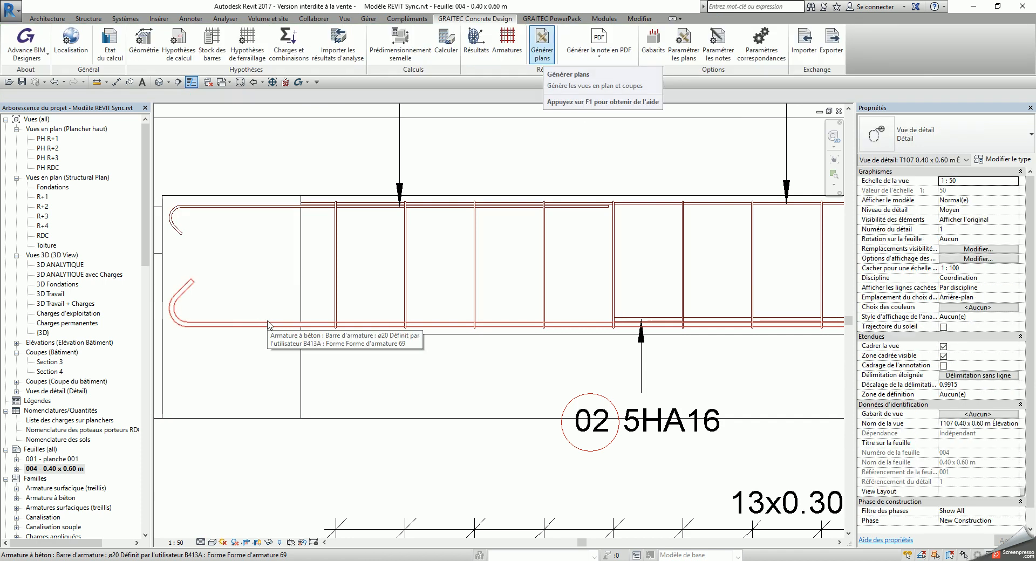
{"action": "left_click", "coordinate": [269, 324]}
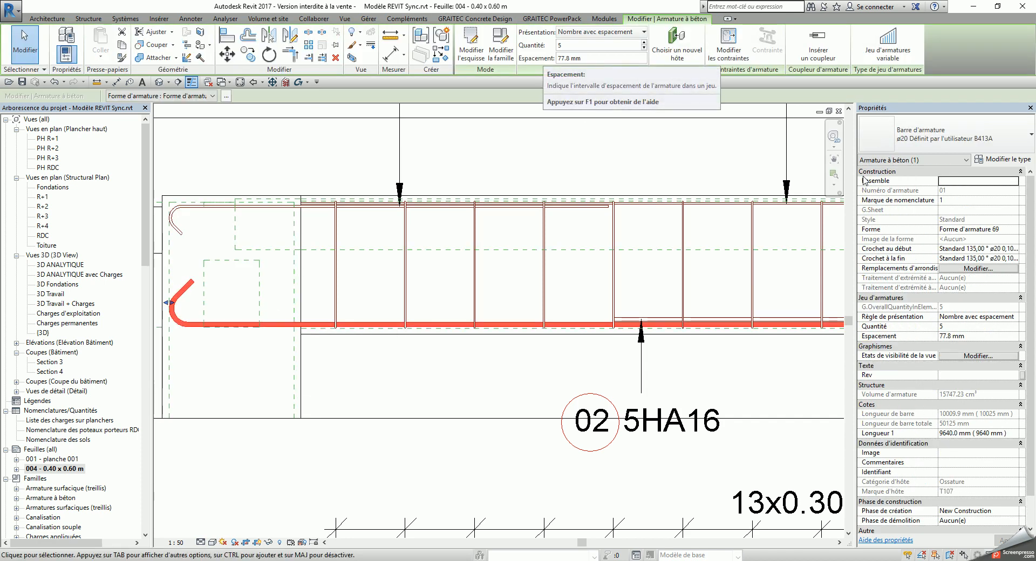
{"action": "left_click", "coordinate": [925, 141]}
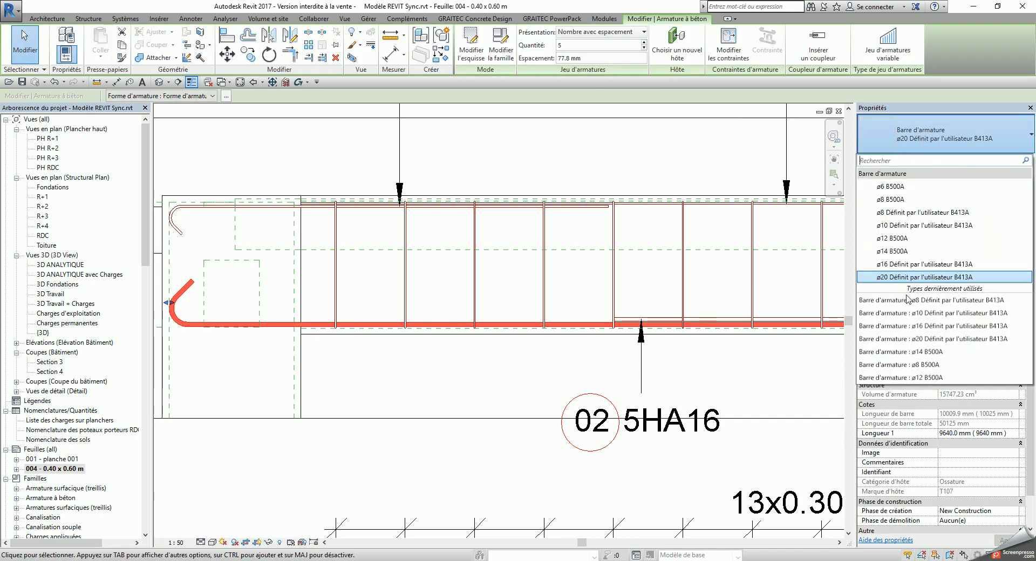
{"action": "key", "text": "Escape"}
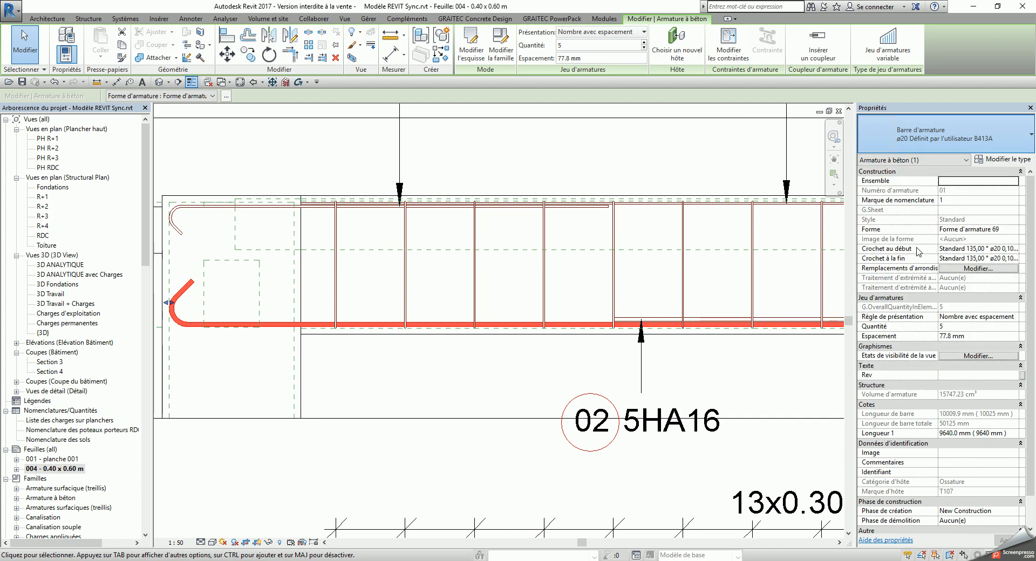
Step: Examine the start hook options of the selected ø20 bar, then clear the selection
{"action": "left_click", "coordinate": [1013, 248]}
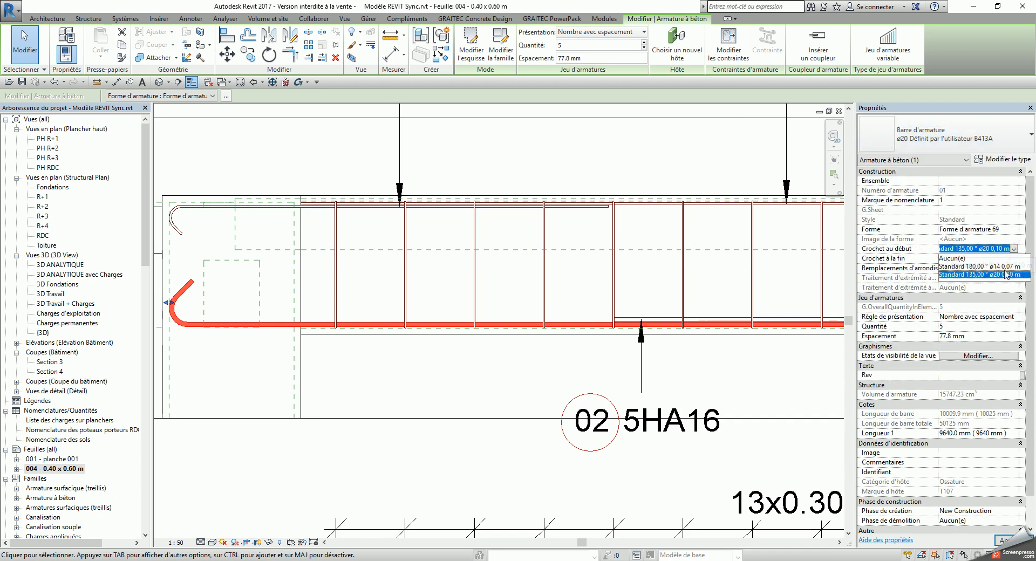
{"action": "key", "text": "Escape"}
{"action": "key", "text": "Escape"}
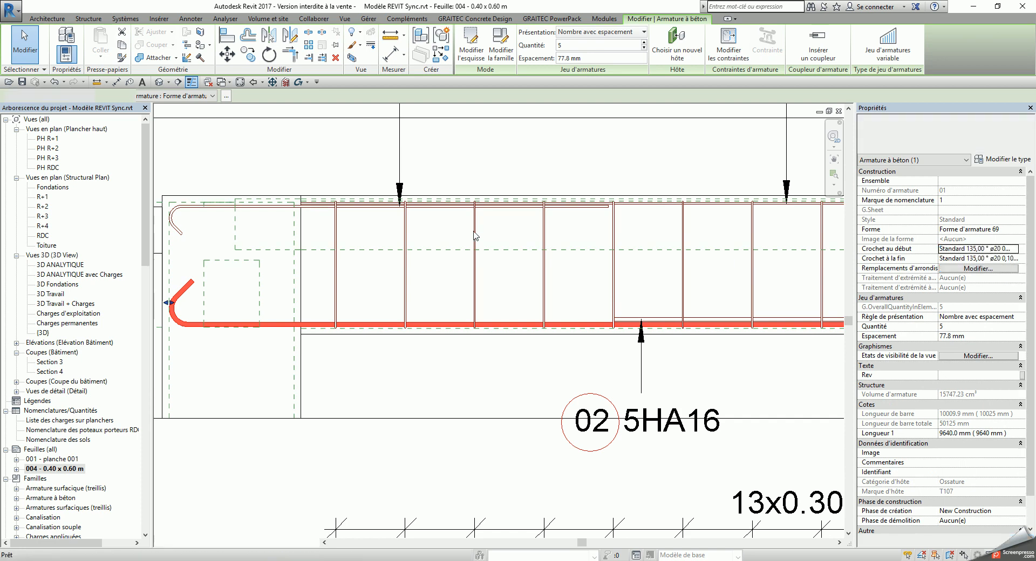
Step: Deactivate the elevation view and examine the complete sheet layout with its sections, bar schedule and title block
{"action": "scroll", "coordinate": [471, 227], "scroll_direction": "down", "scroll_amount": 3}
{"action": "scroll", "coordinate": [412, 207], "scroll_direction": "down", "scroll_amount": 2}
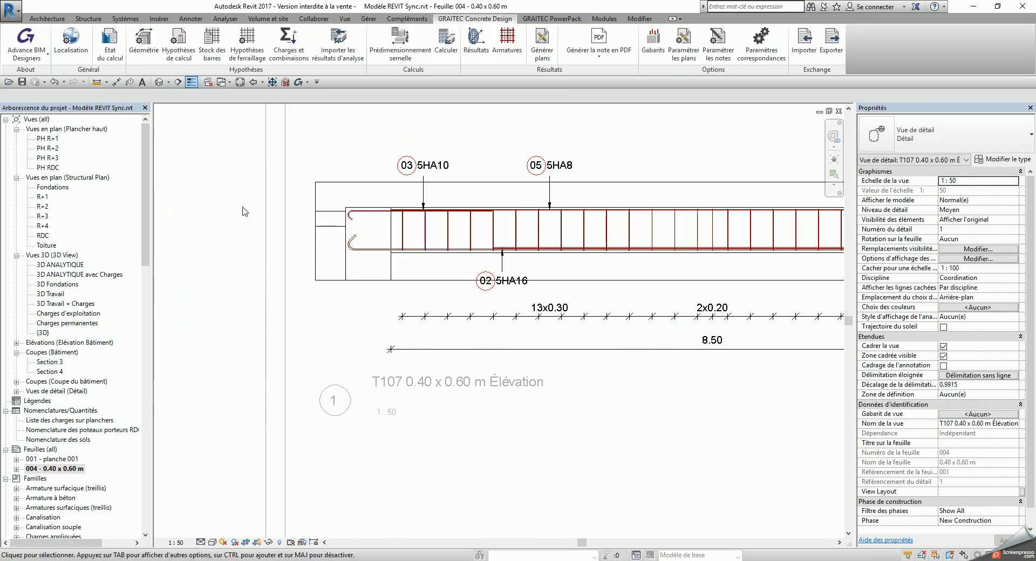
{"action": "double_click", "coordinate": [241, 209]}
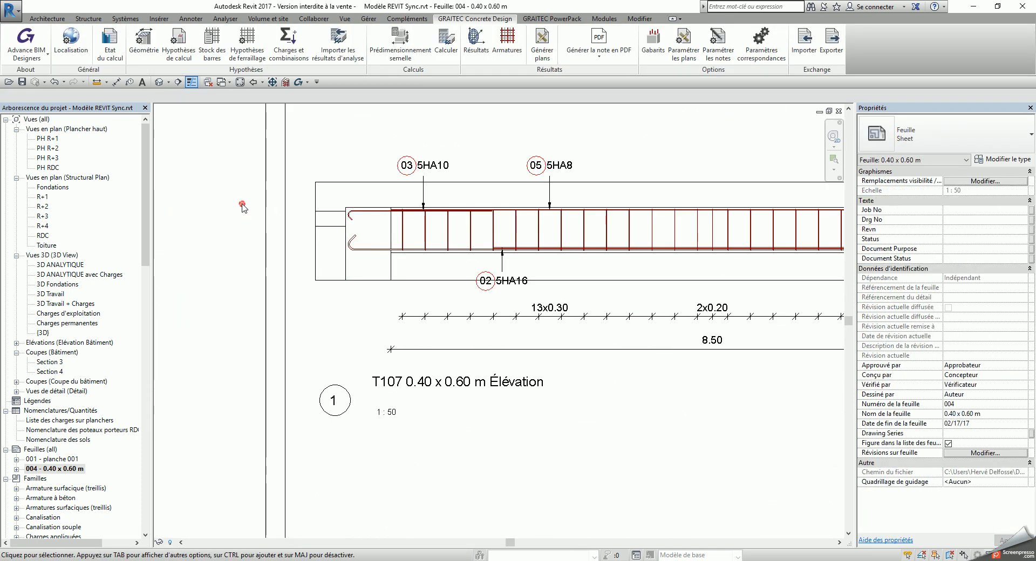
{"action": "scroll", "coordinate": [244, 209], "scroll_direction": "down", "scroll_amount": 4}
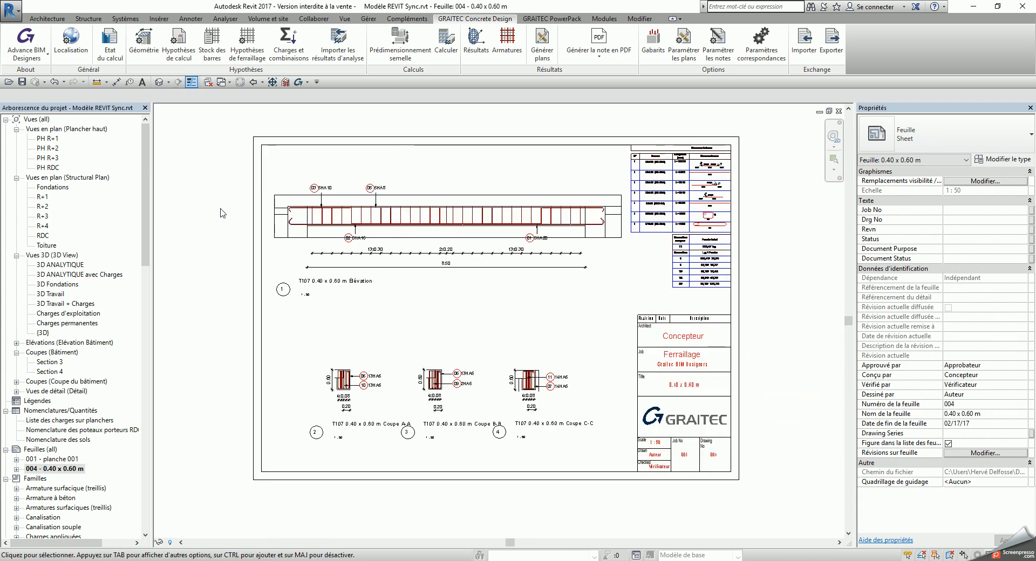
{"action": "middle_click_drag", "start_coordinate": [222, 224], "coordinate": [218, 247]}
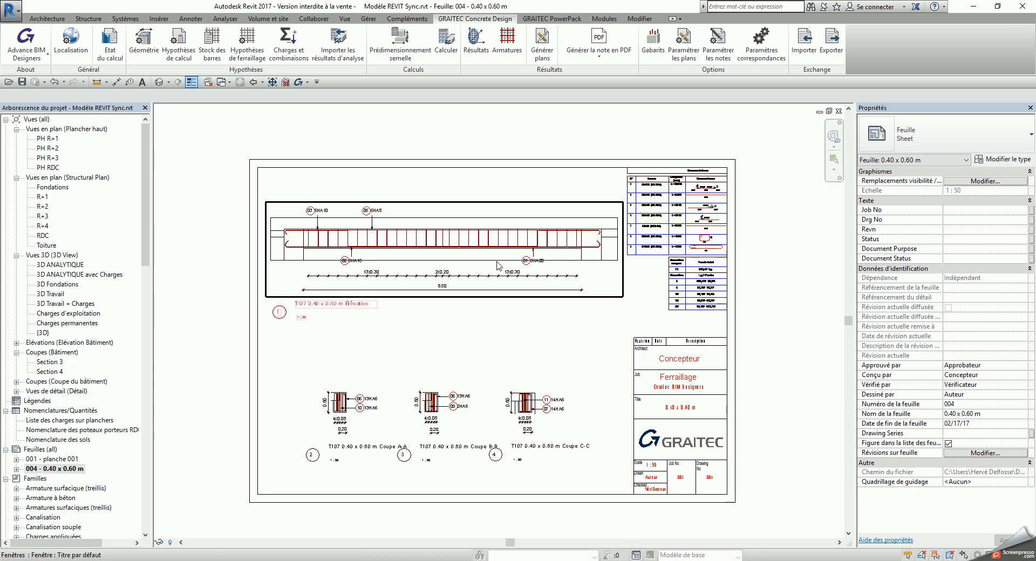
{"action": "scroll", "coordinate": [626, 284], "scroll_direction": "up", "scroll_amount": 2}
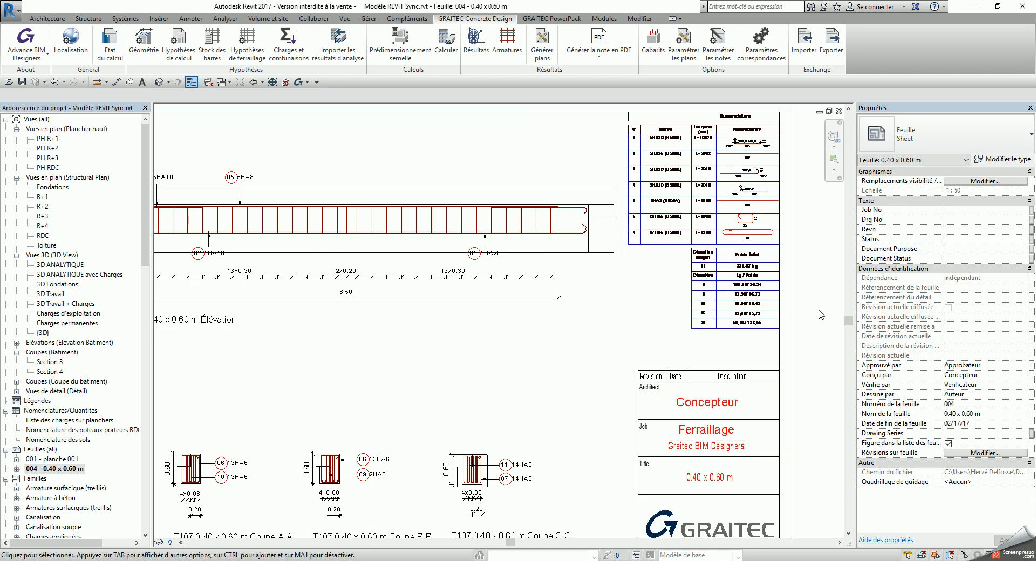
{"action": "middle_click_drag", "start_coordinate": [820, 315], "coordinate": [823, 339]}
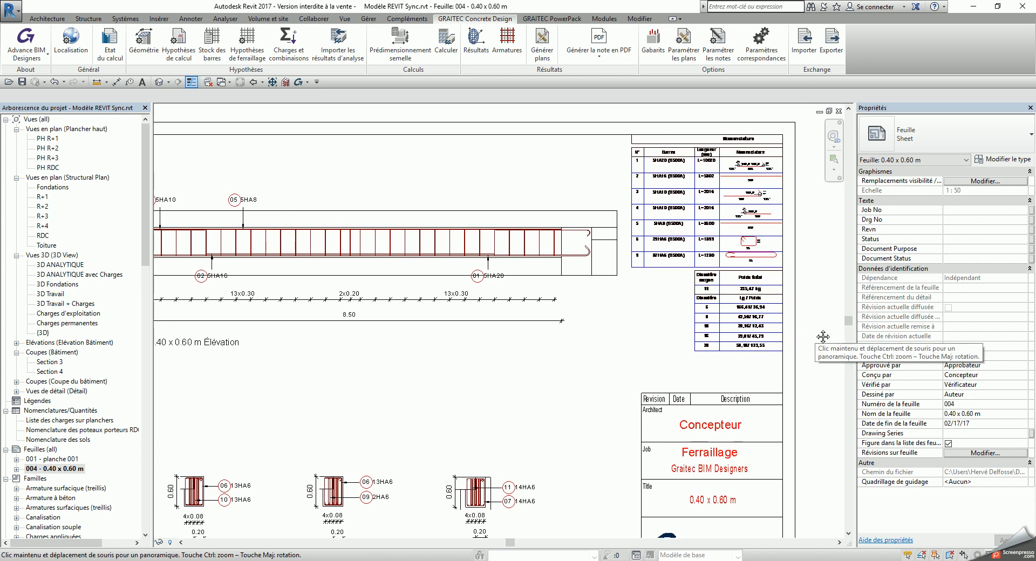